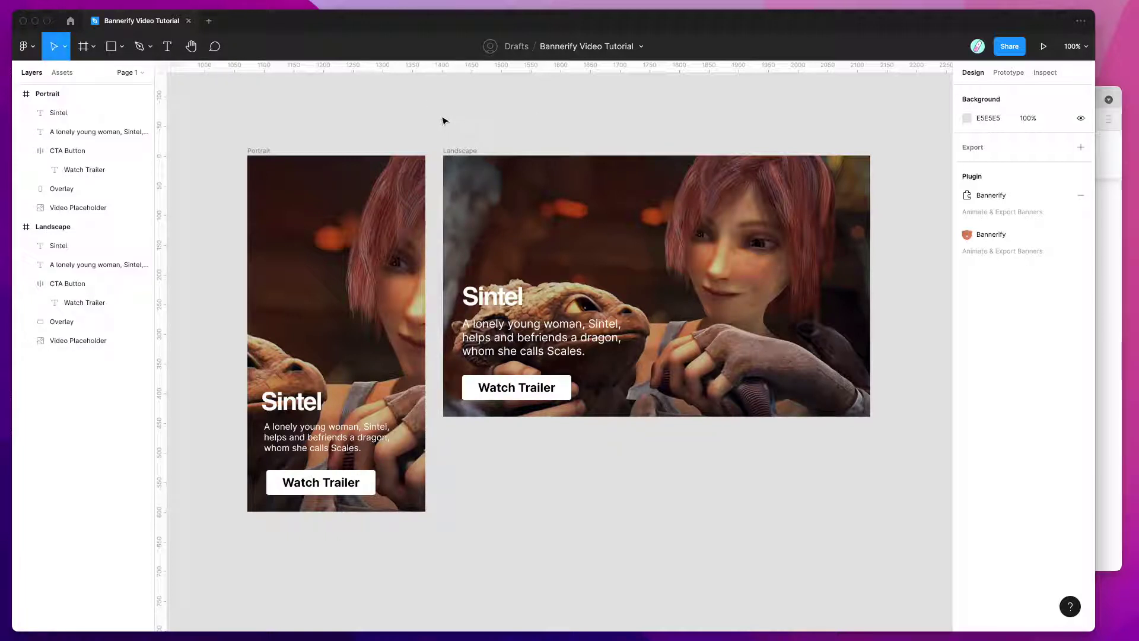
Step: Look up Bannerify in Community, then inspect the Portrait and Landscape banner frames
left_click(71, 21)
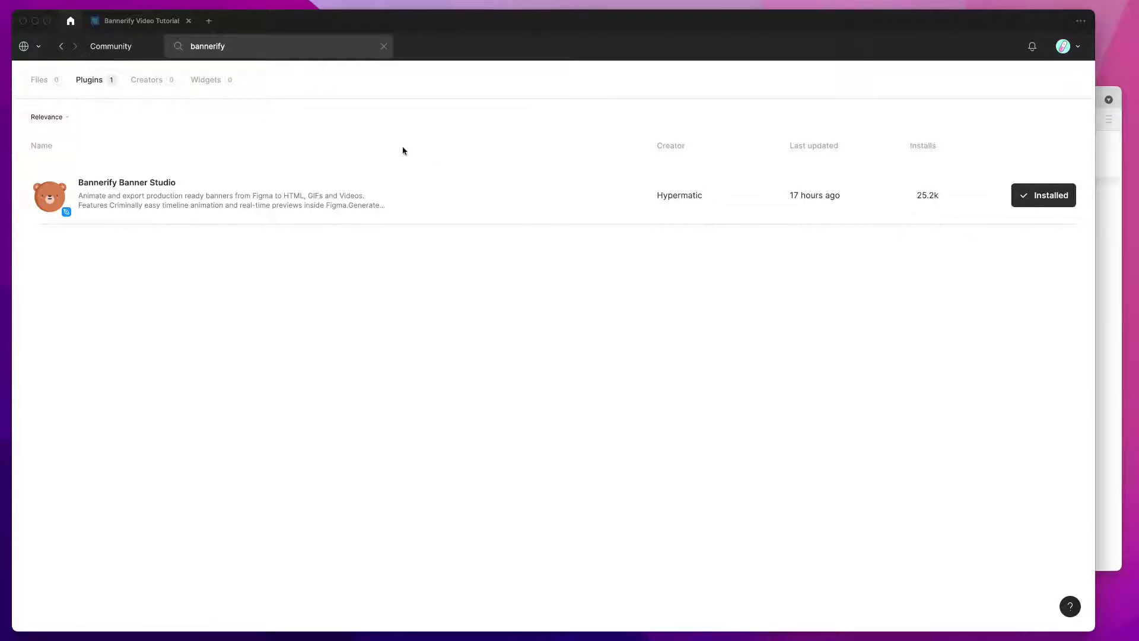
left_click(138, 24)
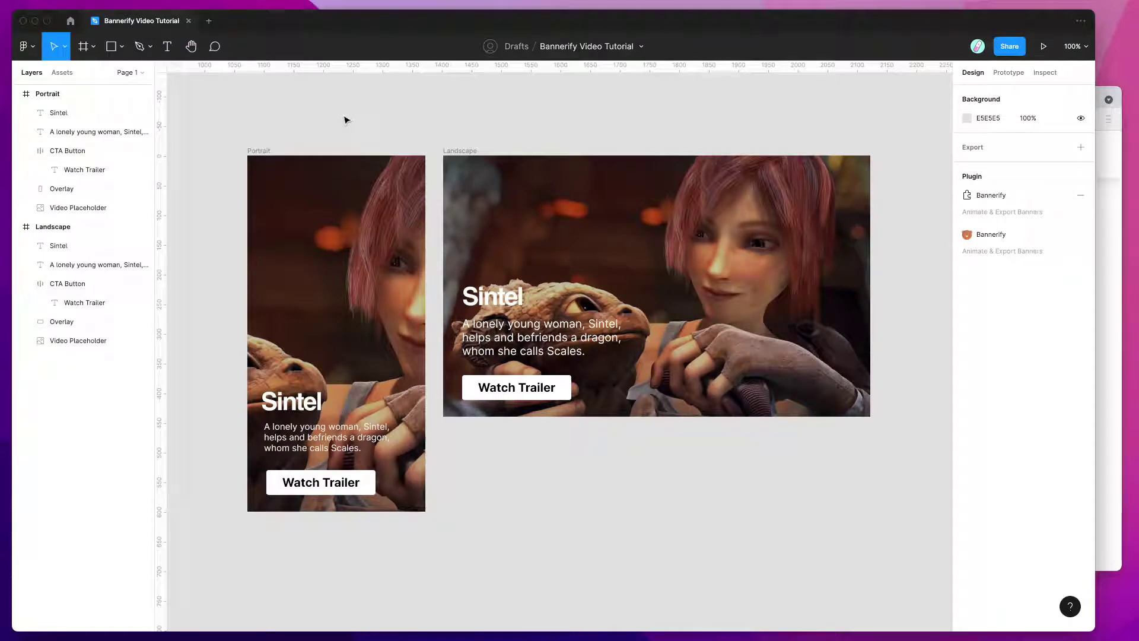
left_click(258, 148)
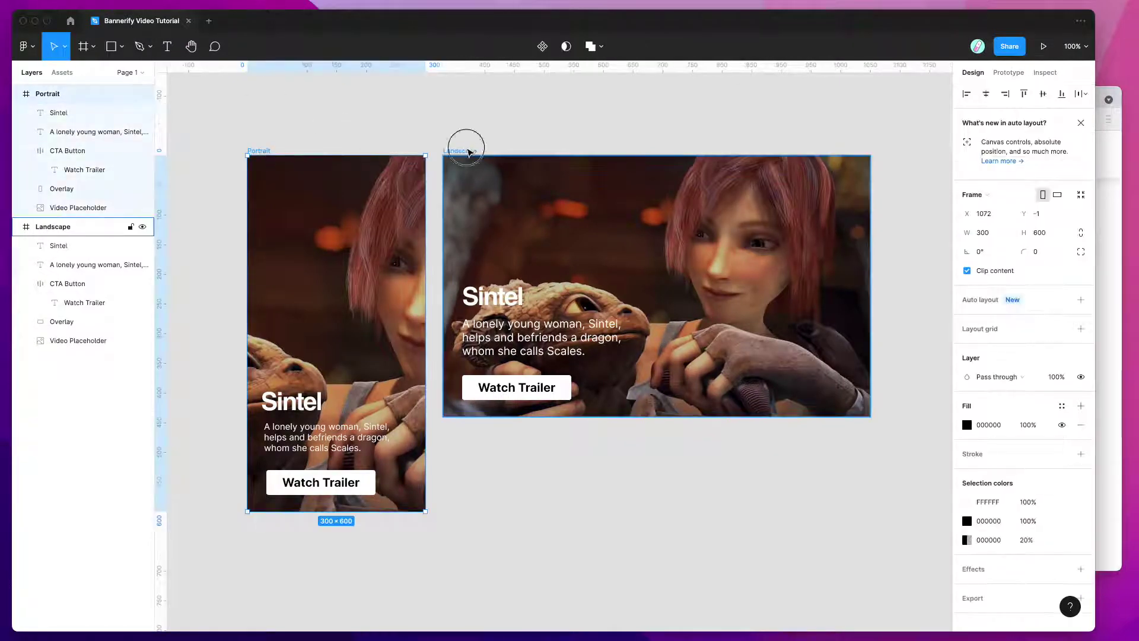
left_click(461, 149)
left_click(436, 113)
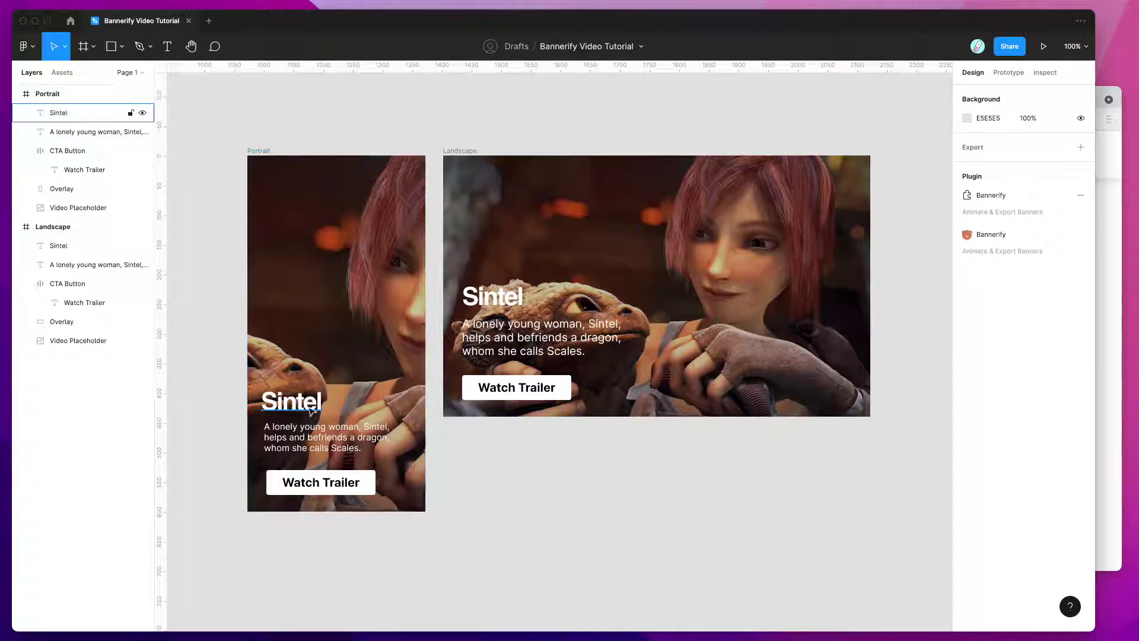
Step: Inspect the Landscape Sintel heading, CTA Button and Overlay layers, then bring up the canvas menu
left_click(76, 112)
left_click(66, 245)
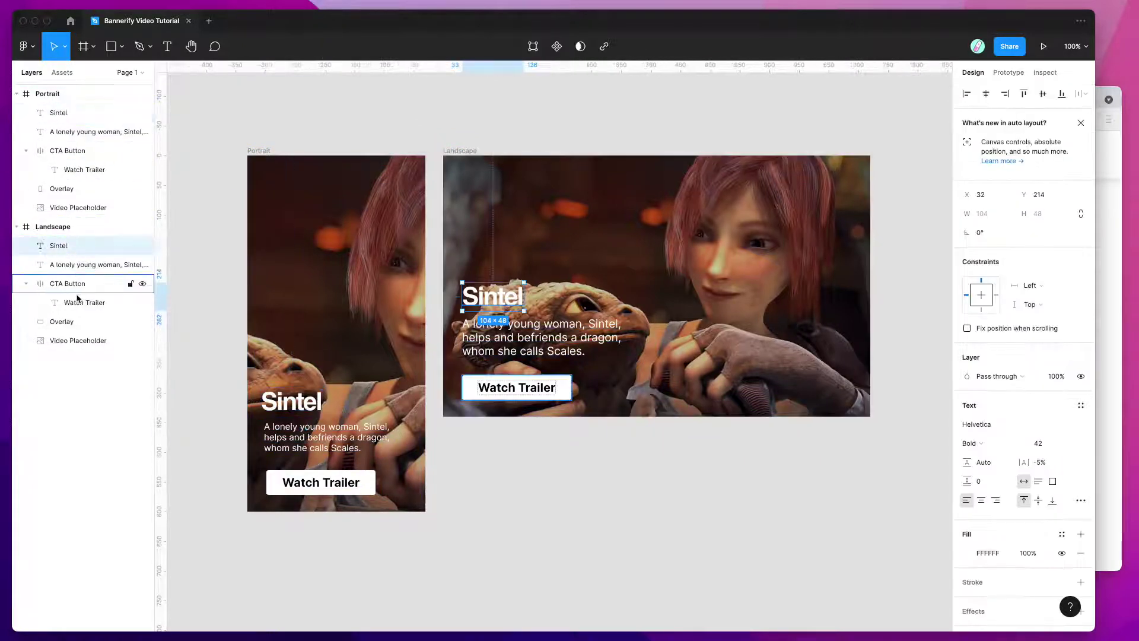
left_click(79, 321)
left_click(339, 101)
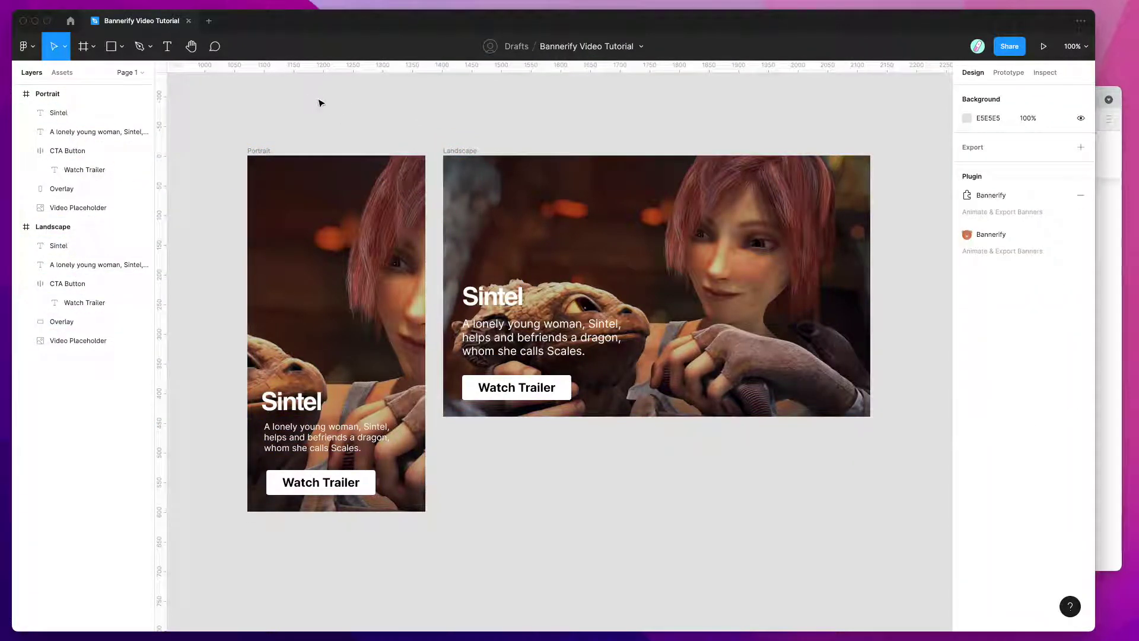
right_click(392, 105)
Step: Launch Bannerify Banner Studio from Plugins and move its window down and right
mouse_move(438, 205)
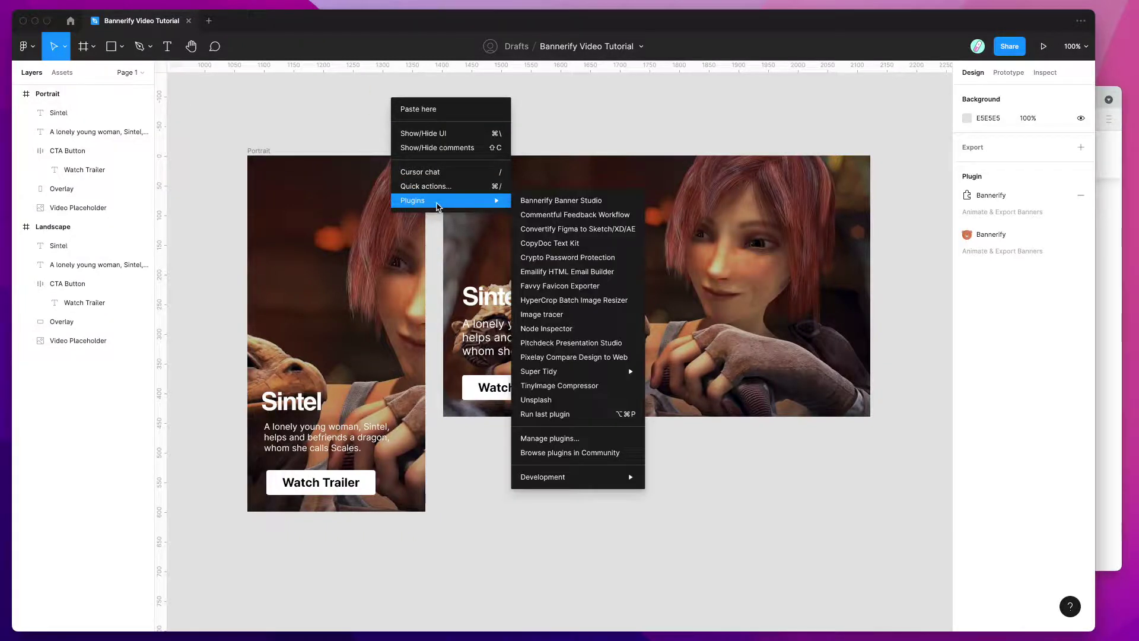
left_click(531, 201)
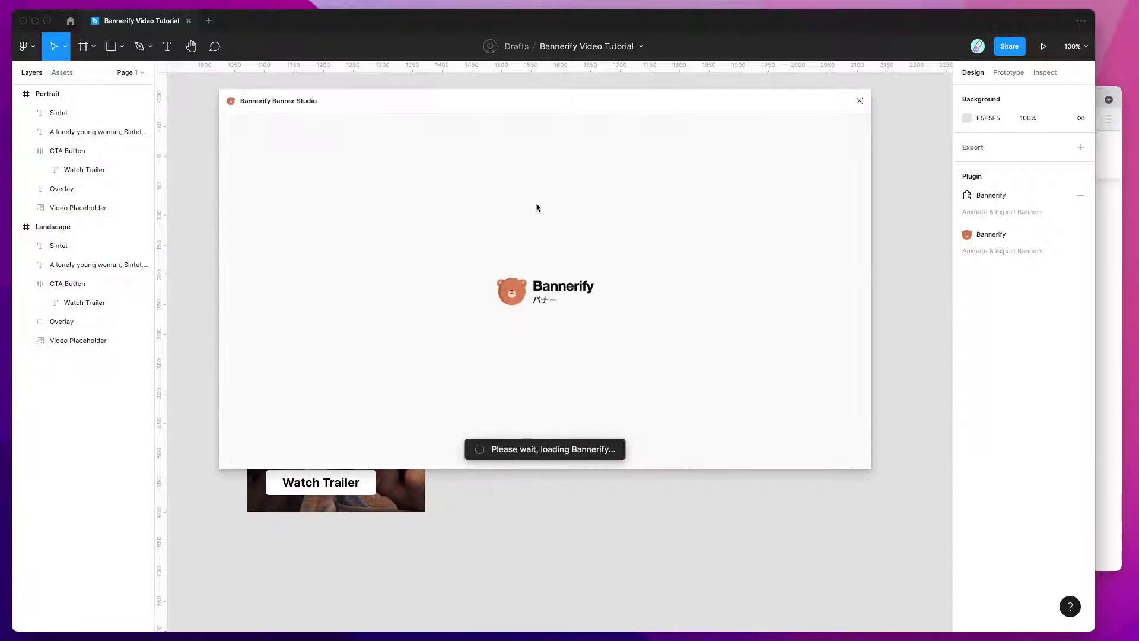
left_click_drag(498, 106, 692, 155)
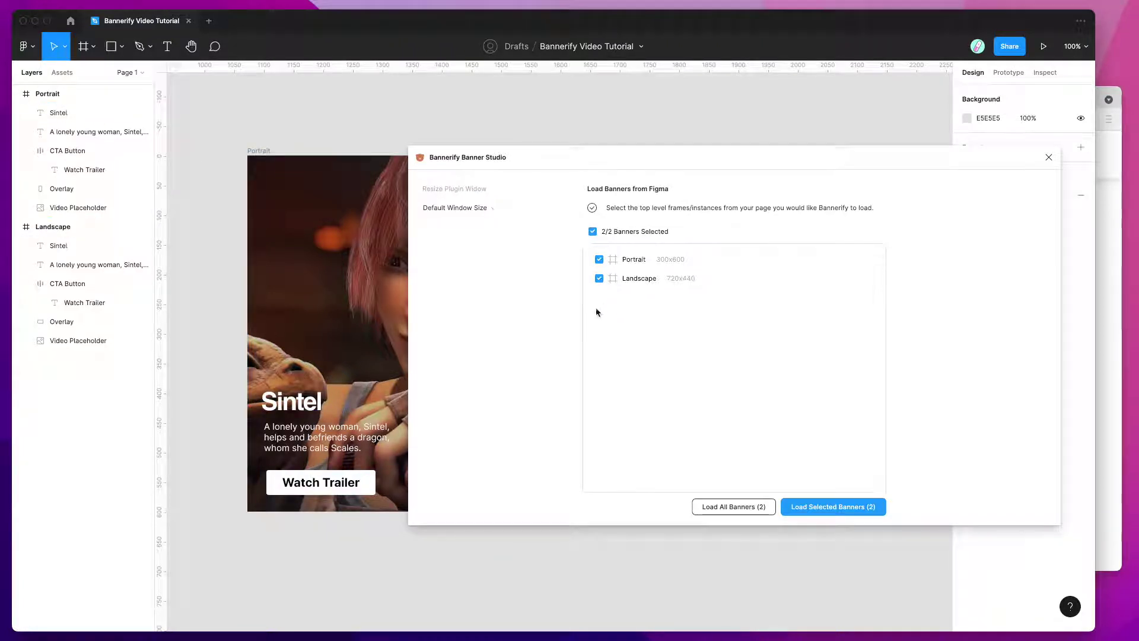
Step: Load both banners into Bannerify, scrub Portrait to 2.3 seconds, then play it from the start
left_click(823, 509)
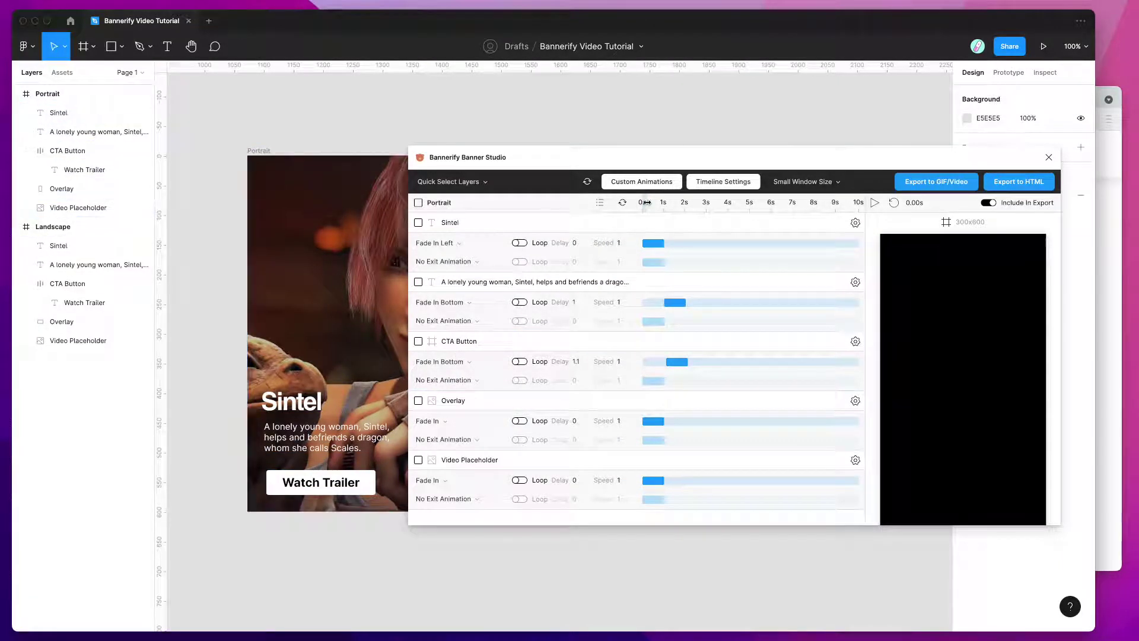
left_click_drag(643, 203, 706, 204)
scroll(678, 345, "down", 1)
scroll(685, 336, "up", 1)
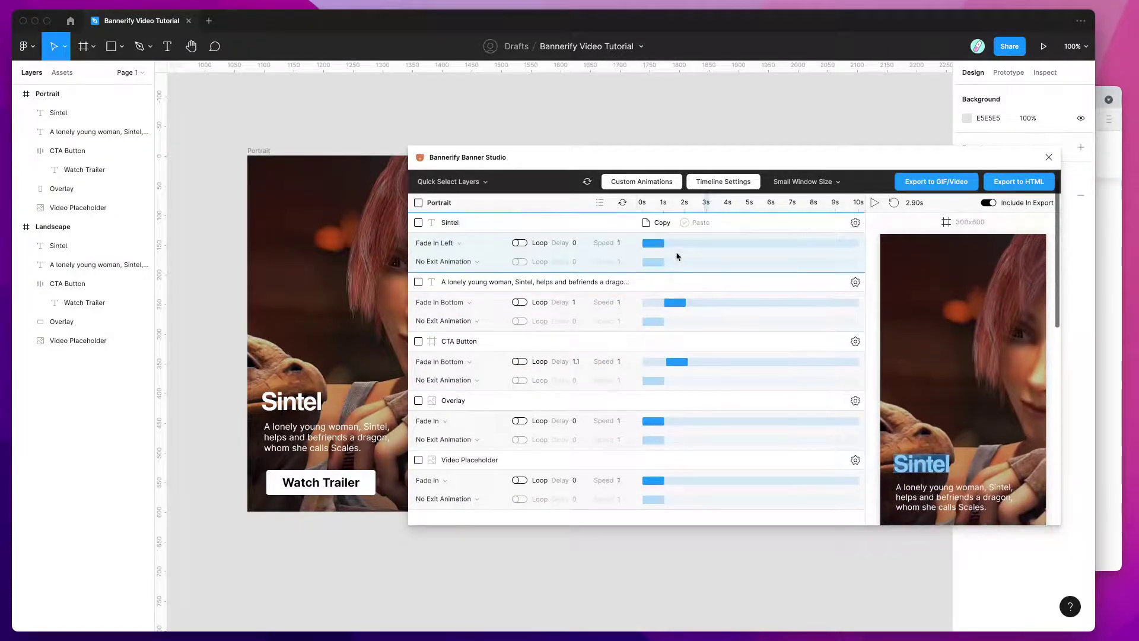
scroll(682, 356, "down", 1)
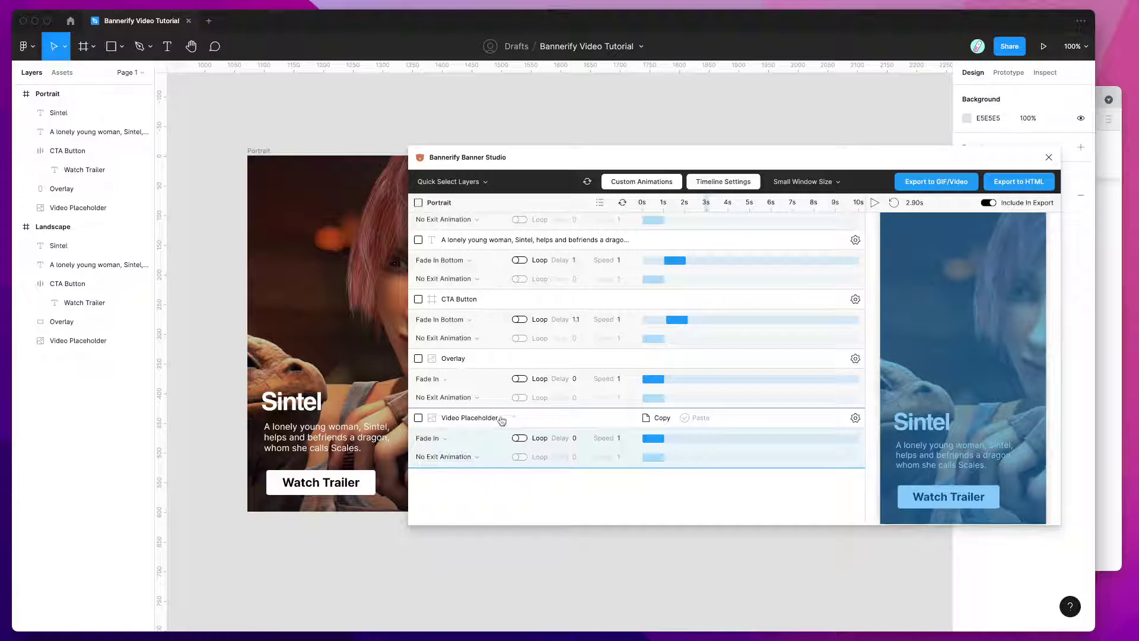
scroll(720, 356, "up", 1)
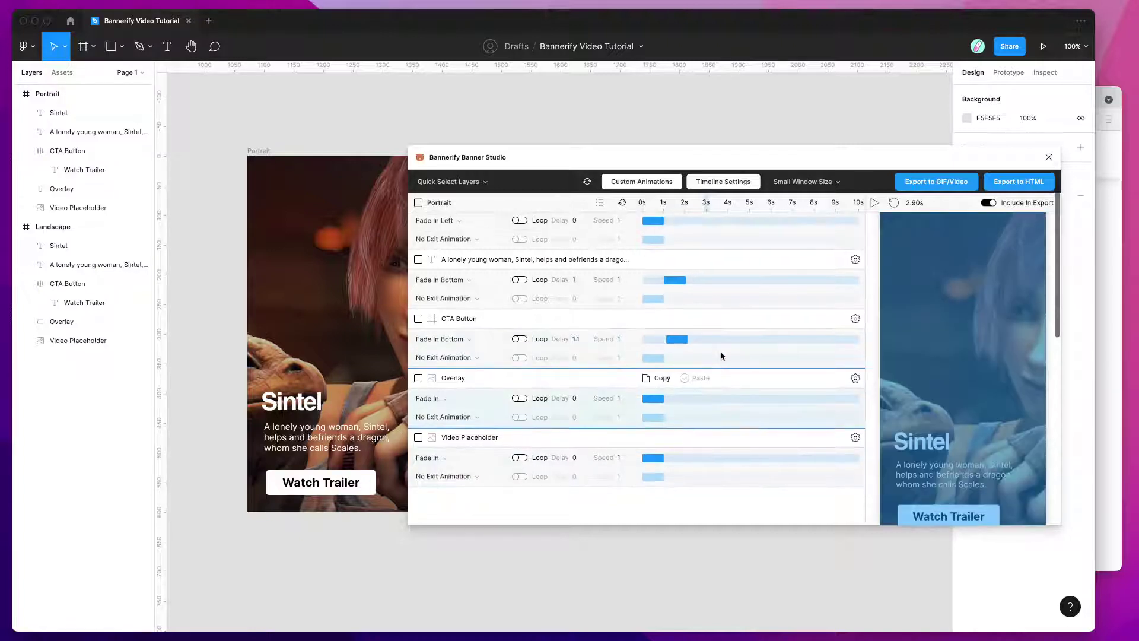
scroll(719, 387, "up", 1)
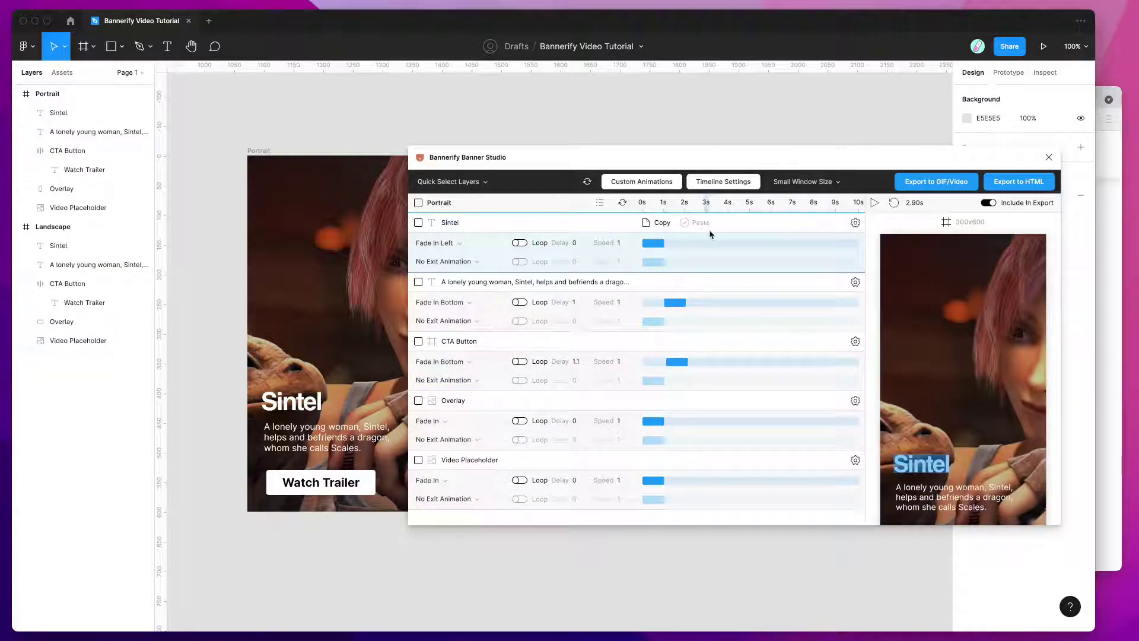
left_click_drag(705, 203, 638, 203)
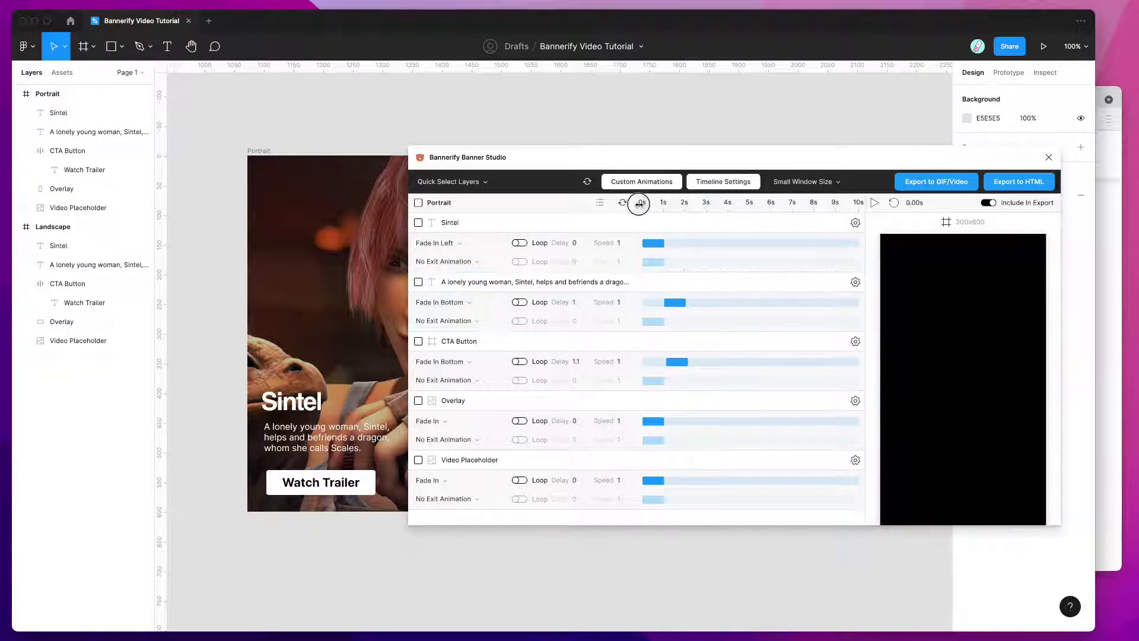
left_click(875, 203)
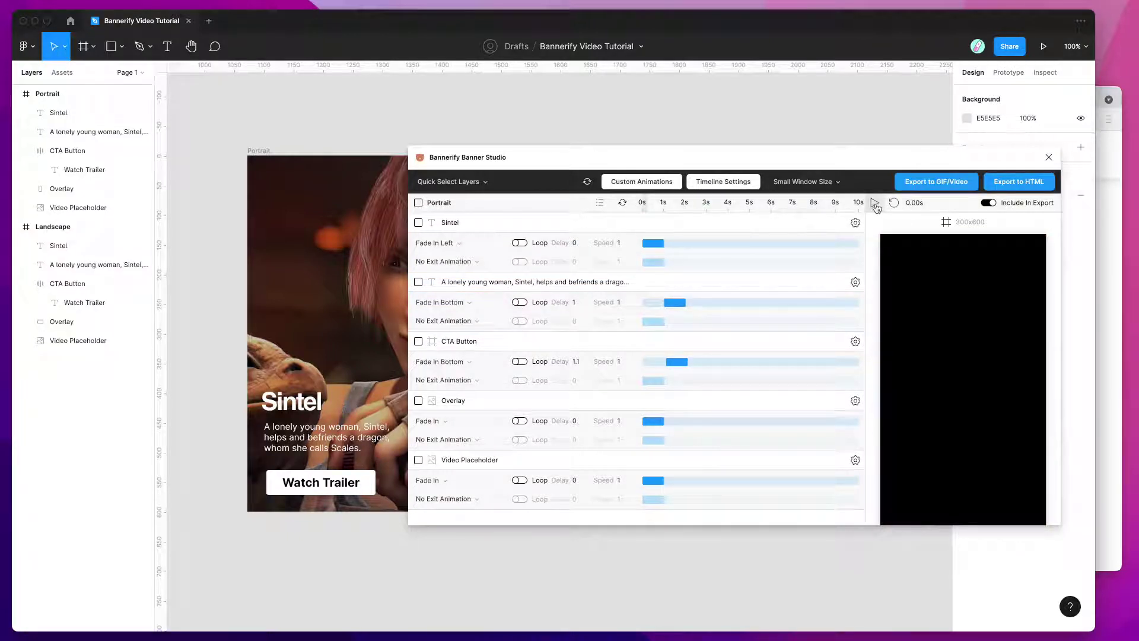
Step: Play the Landscape banner preview, then stop it and scrub its timeline back
scroll(898, 274, "down", 2)
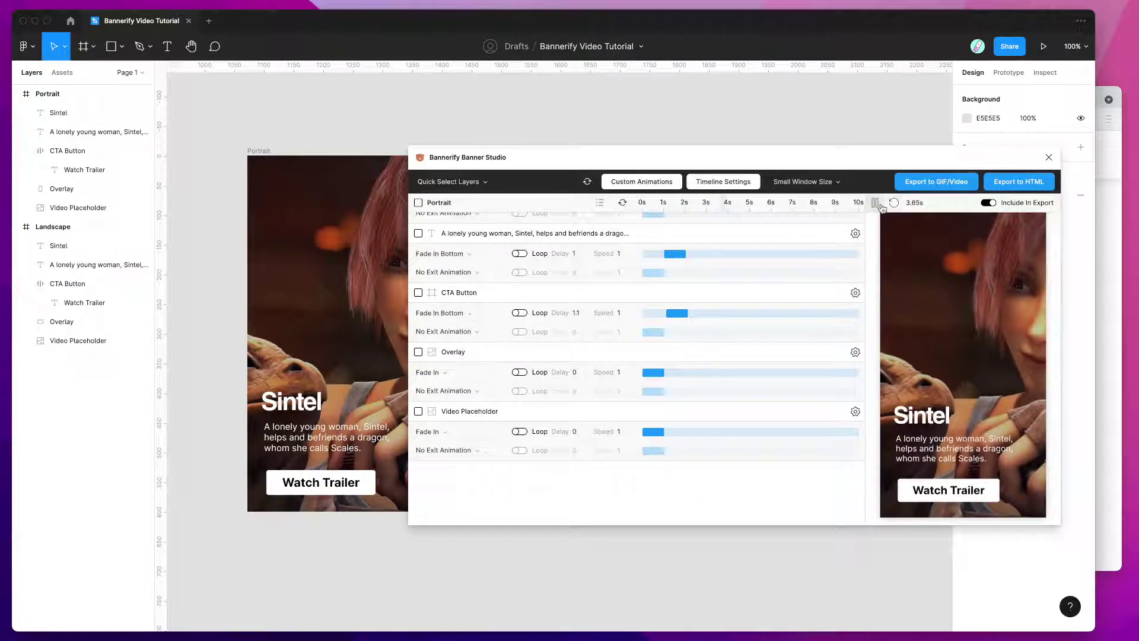
scroll(890, 273, "down", 10)
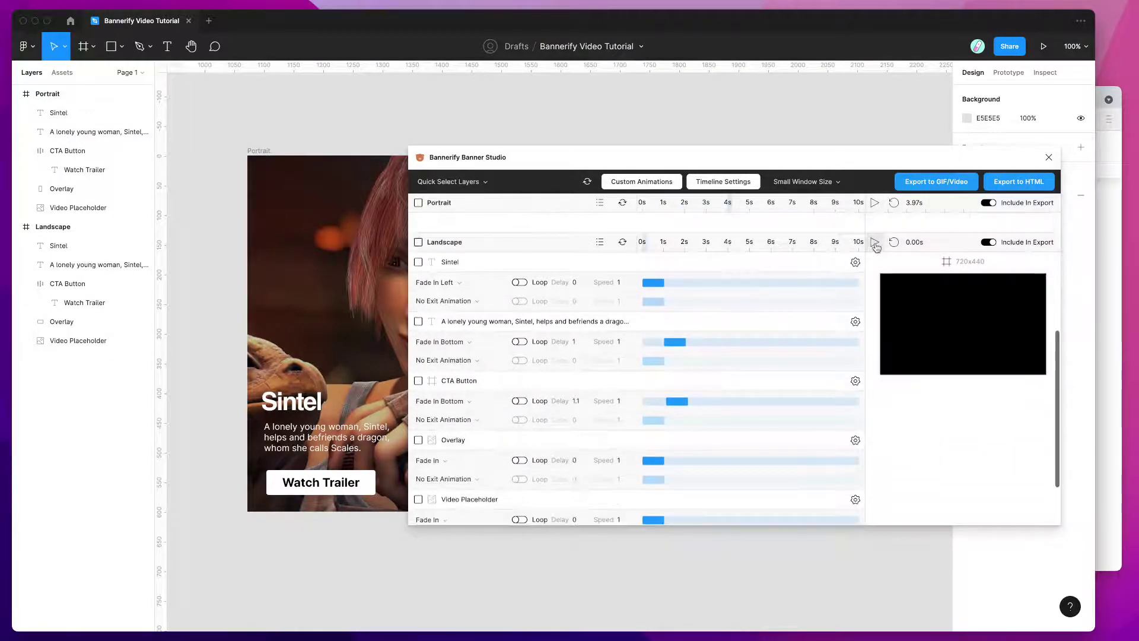
left_click(875, 242)
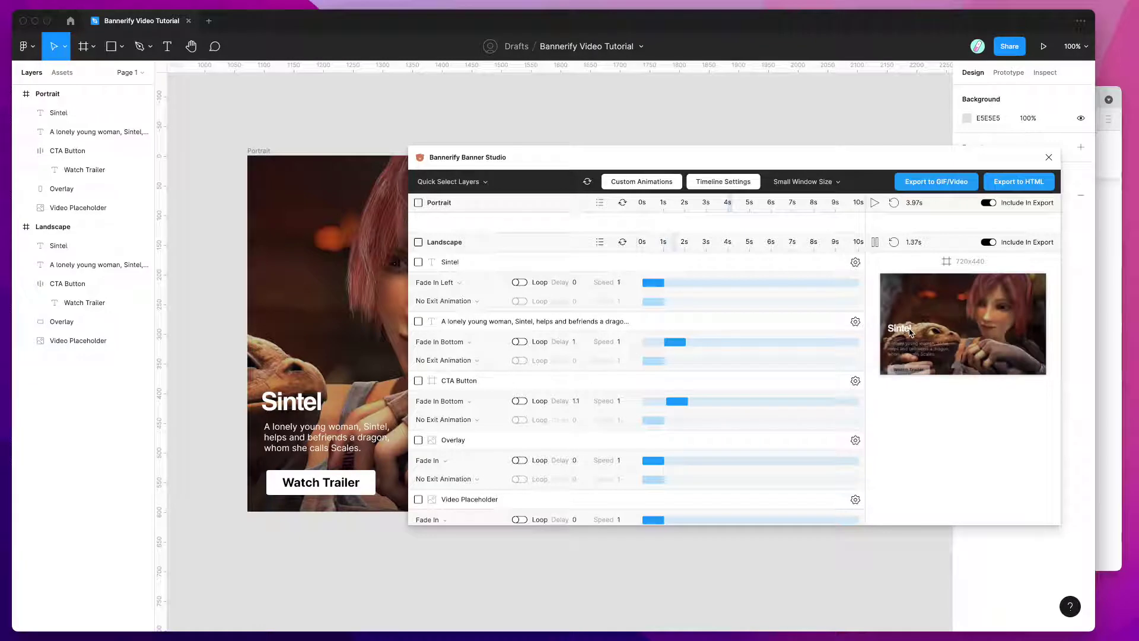
scroll(707, 275, "down", 1)
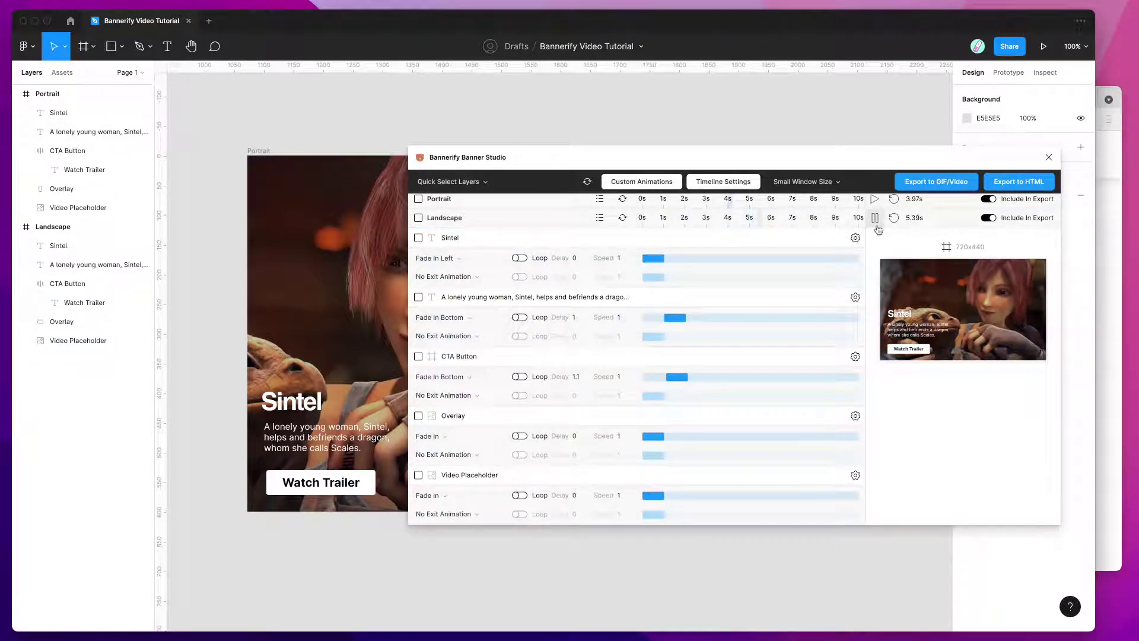
left_click(774, 218)
left_click_drag(774, 218, 700, 218)
scroll(706, 249, "down", 2)
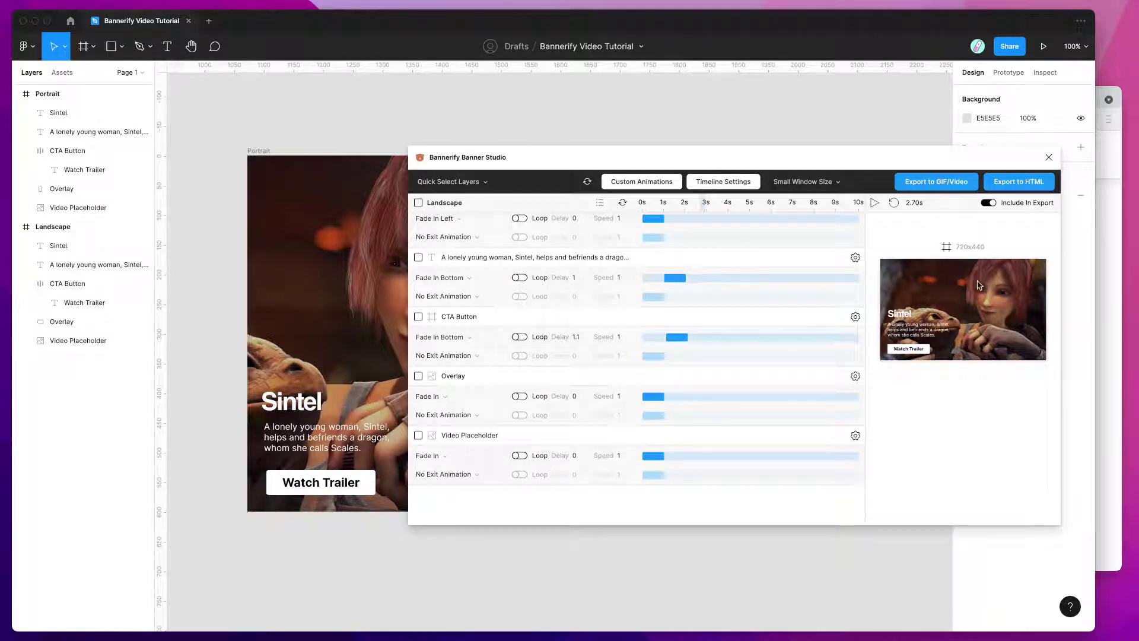
Step: Bring Brave forward and browse the Pixabay free stock videos page
left_click(1109, 282)
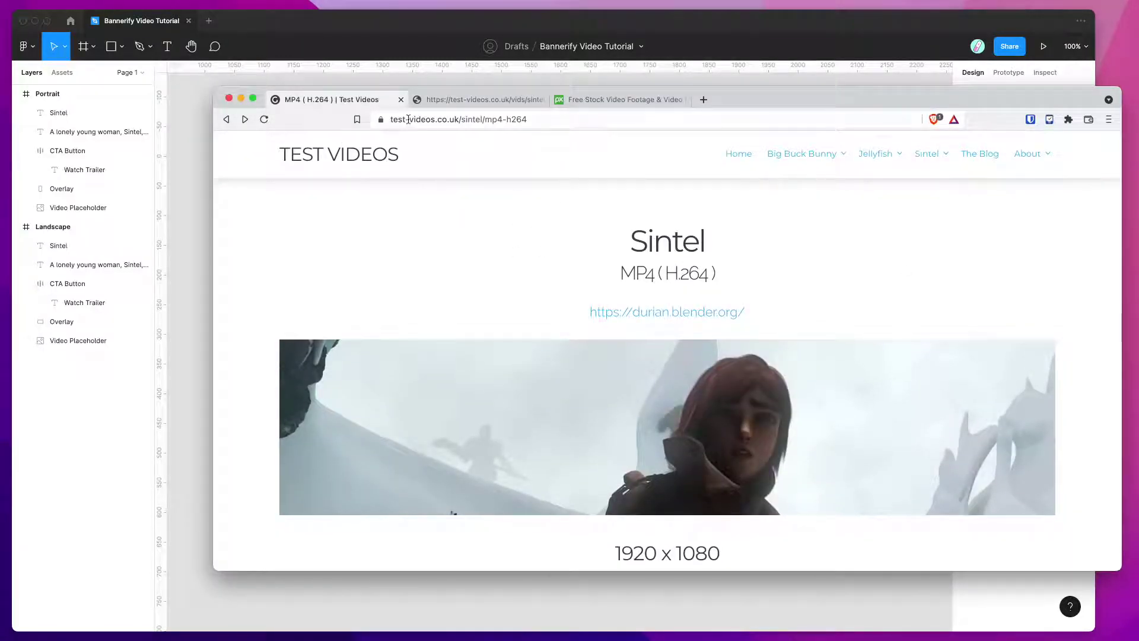
scroll(534, 232, "down", 8)
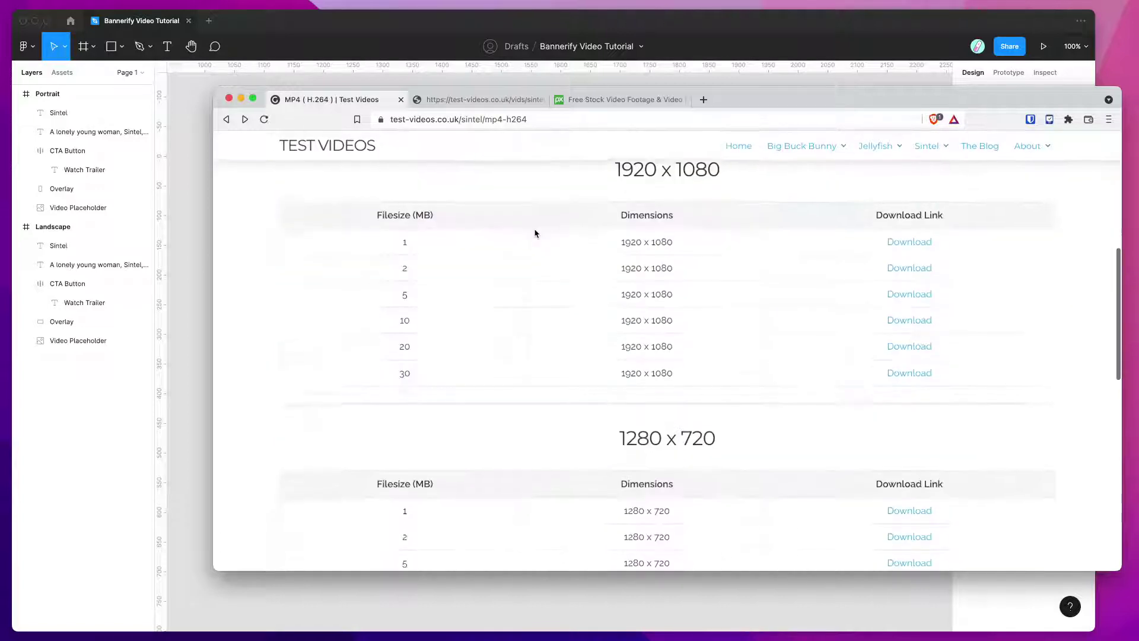
scroll(534, 231, "up", 10)
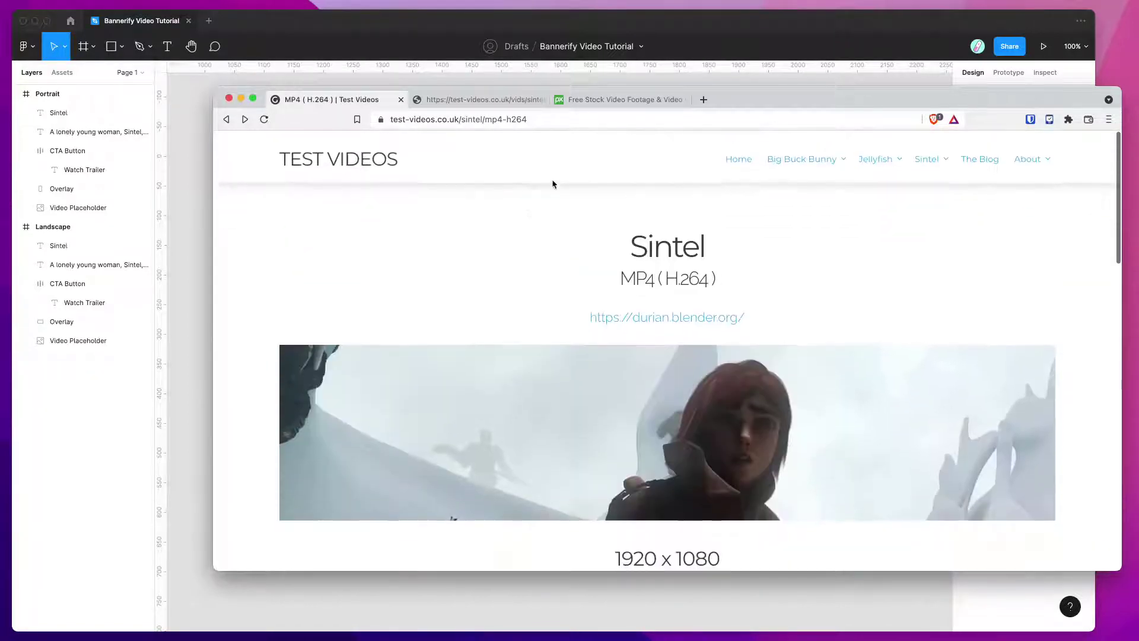
left_click(608, 106)
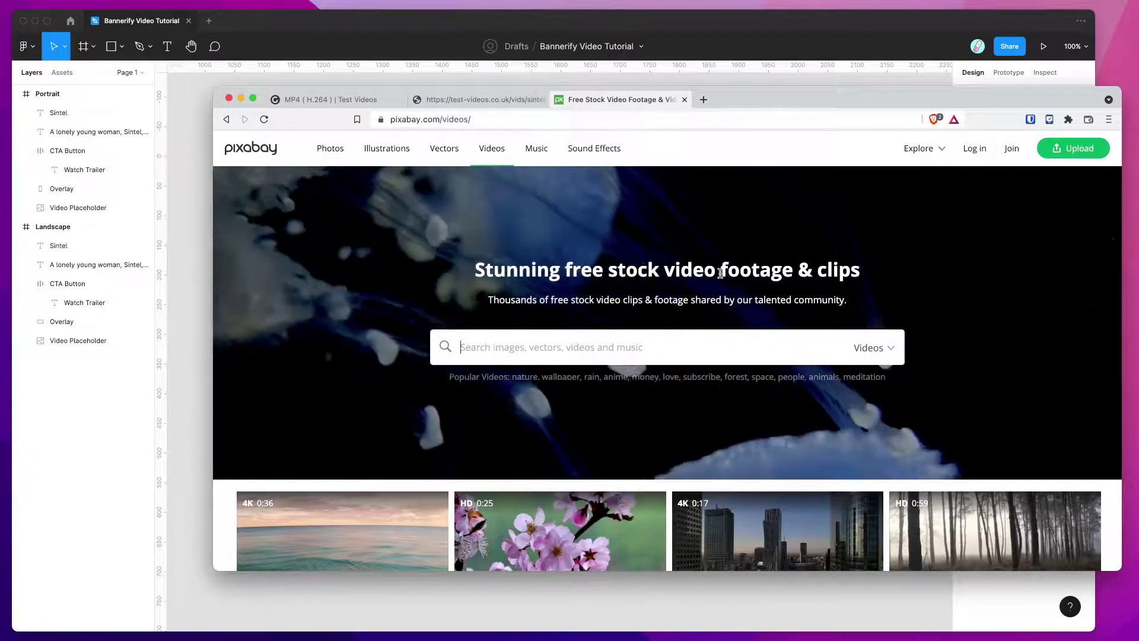
scroll(682, 291, "down", 9)
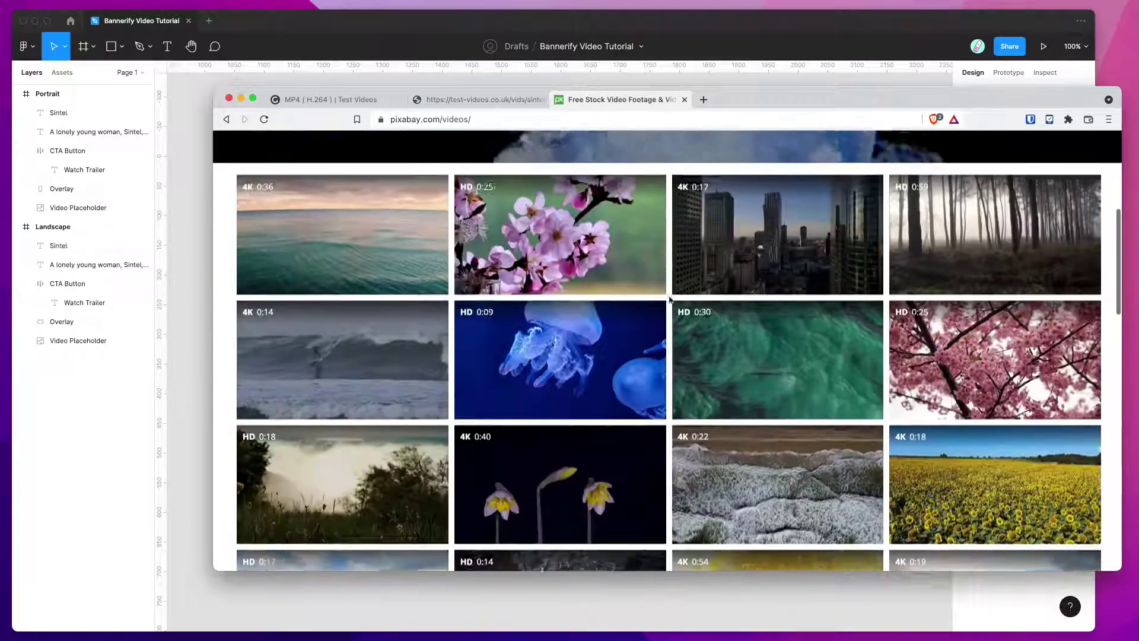
scroll(669, 299, "down", 12)
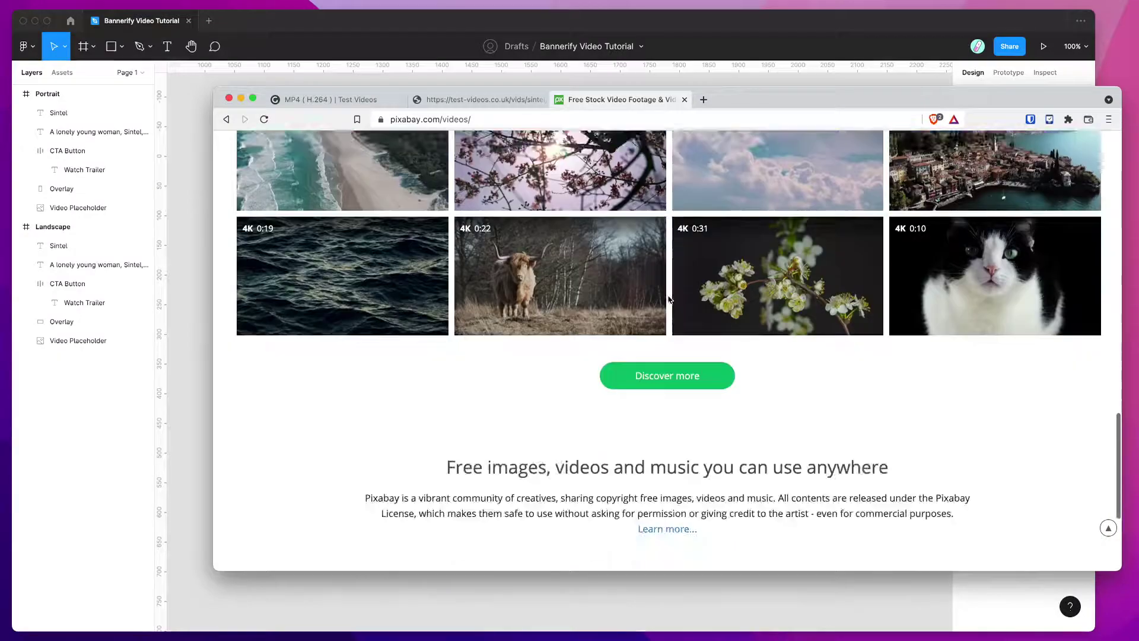
scroll(668, 300, "up", 5)
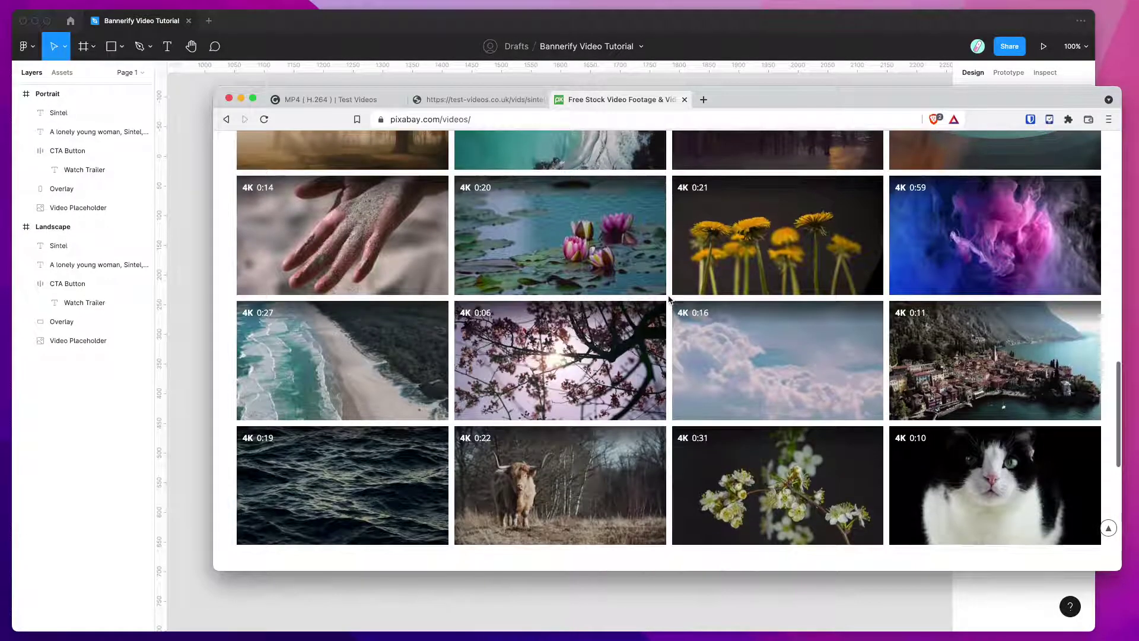
scroll(668, 299, "up", 9)
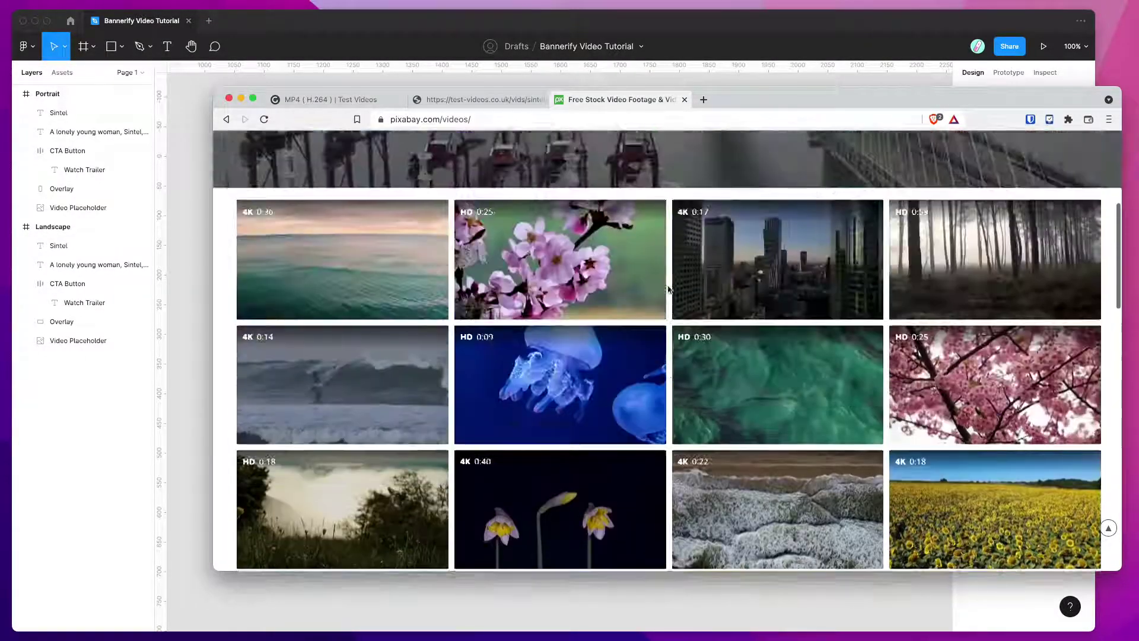
scroll(668, 289, "up", 5)
Step: Check the Test Videos Sintel MP4 page's 640x360 downloads, then show the Sintel 360 clip
left_click(380, 100)
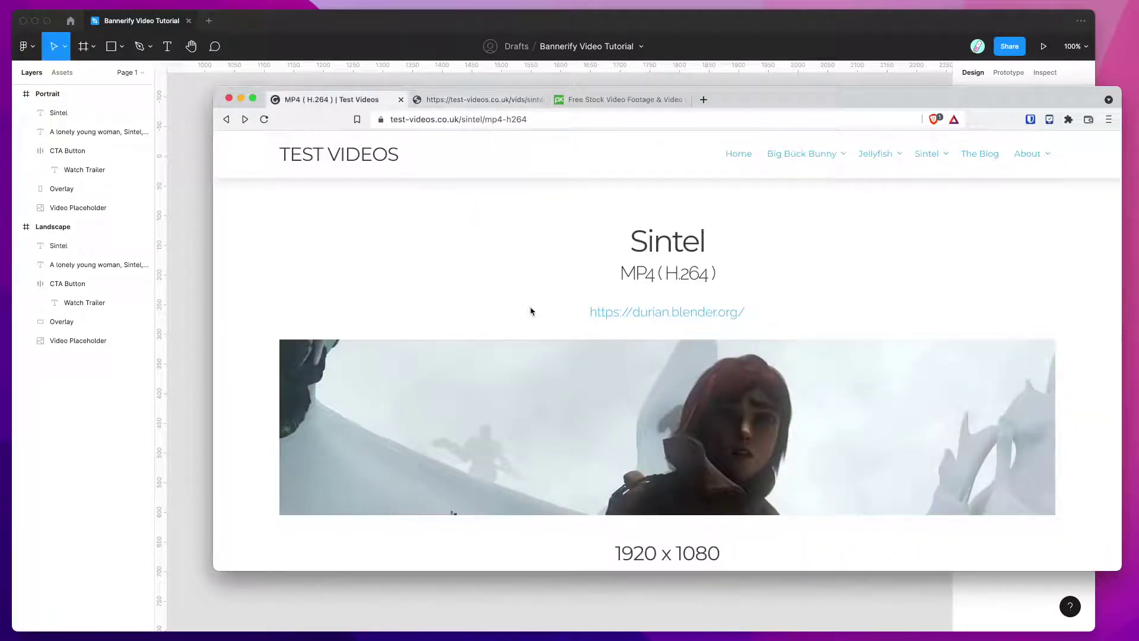
scroll(528, 306, "down", 13)
scroll(527, 301, "down", 2)
scroll(587, 374, "up", 5)
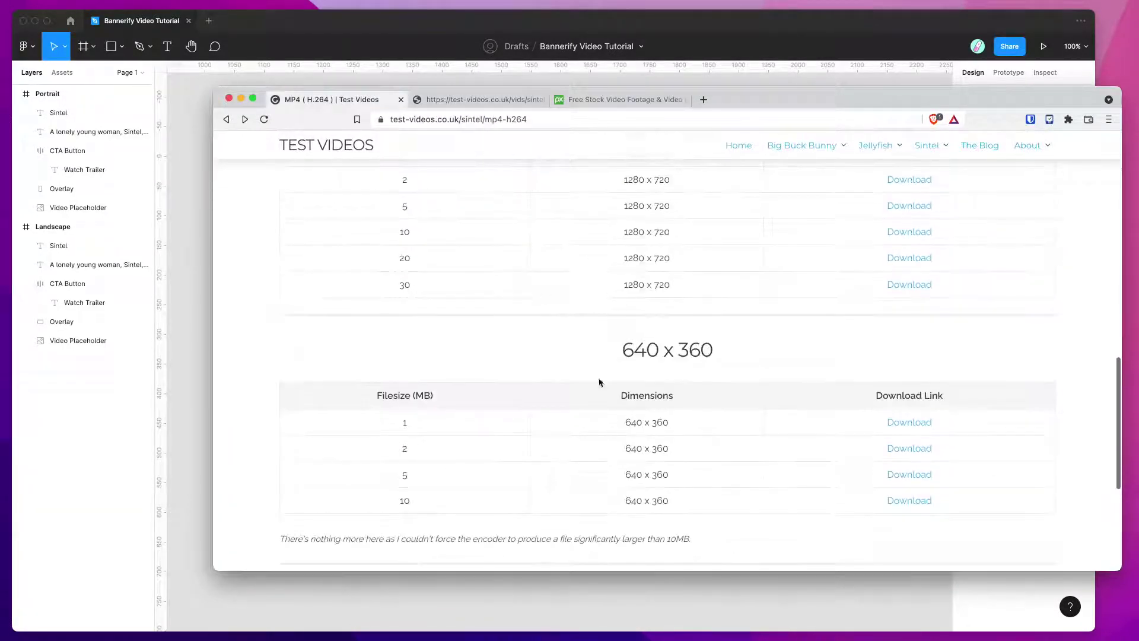
scroll(596, 390, "down", 4)
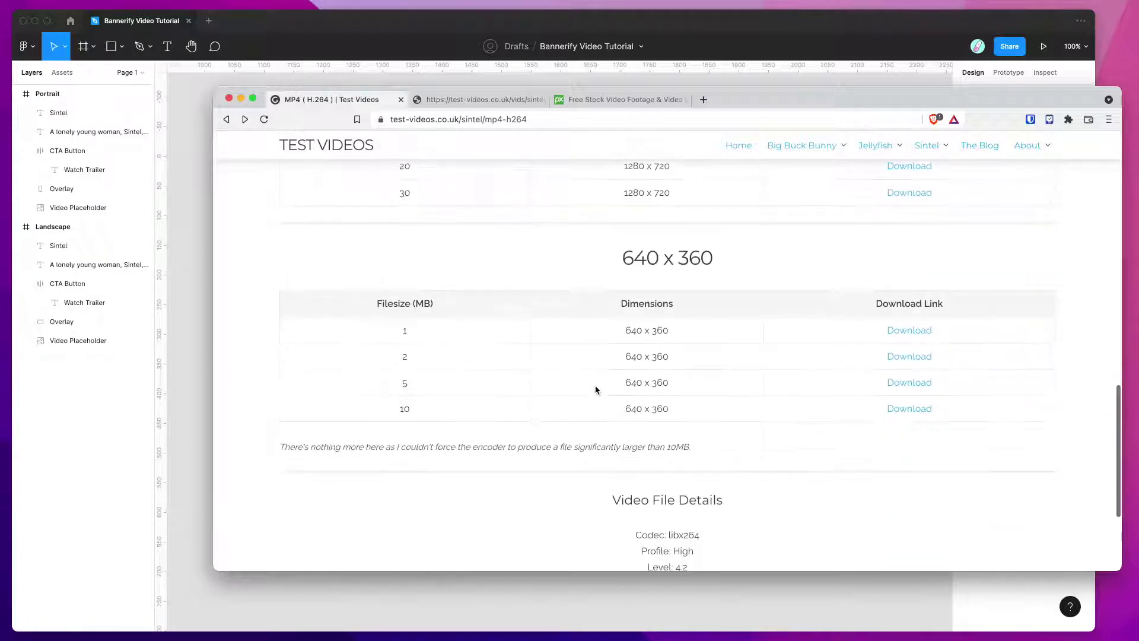
left_click(509, 100)
Step: Preview the Sintel clip, select its full Sintel_360_10s_10MB.mp4 address, and return to Figma
left_click(491, 403)
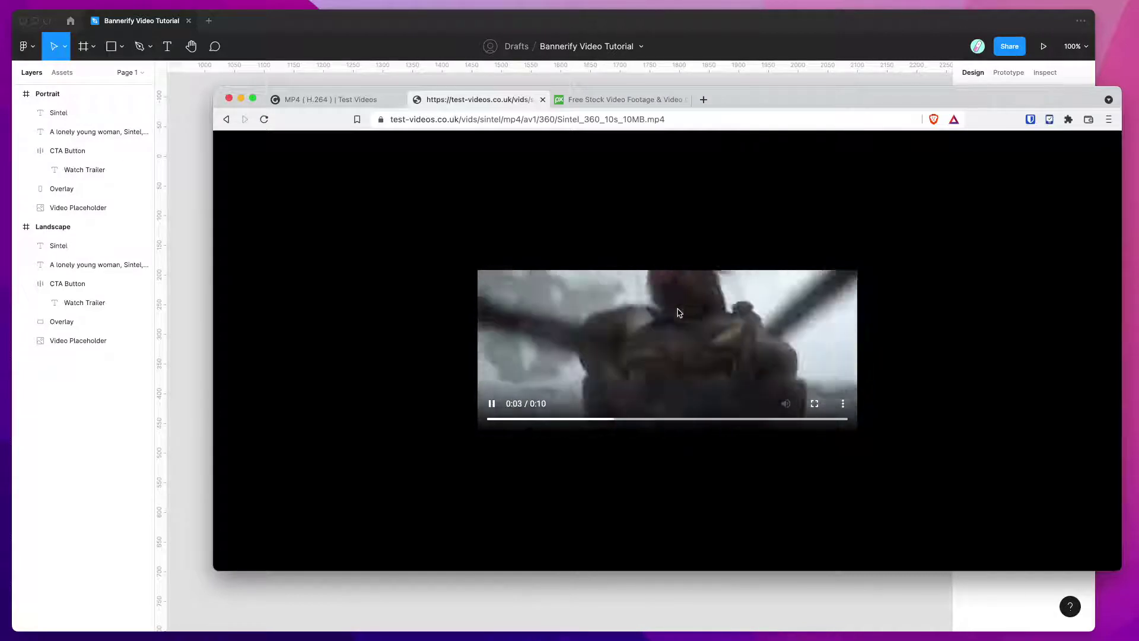
left_click(493, 405)
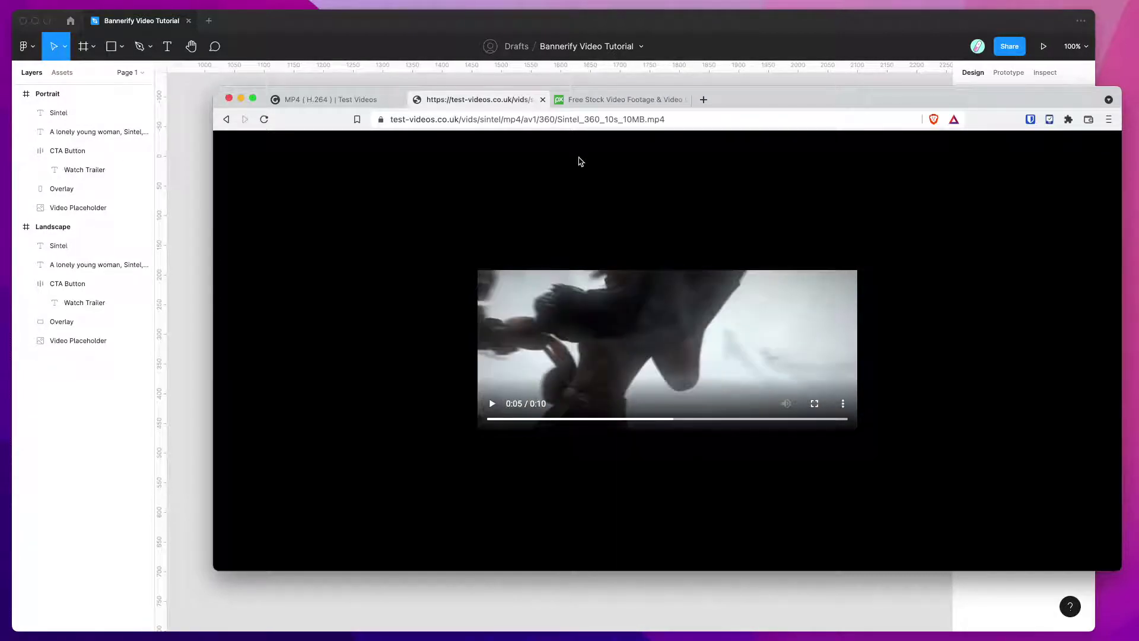
left_click(585, 121)
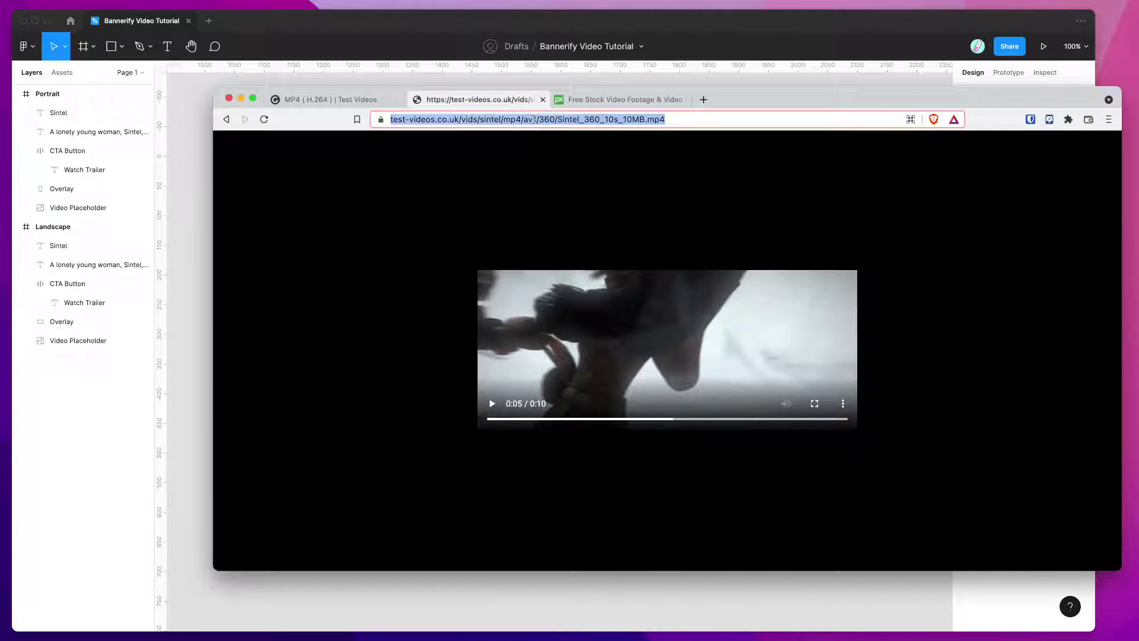
left_click(644, 119)
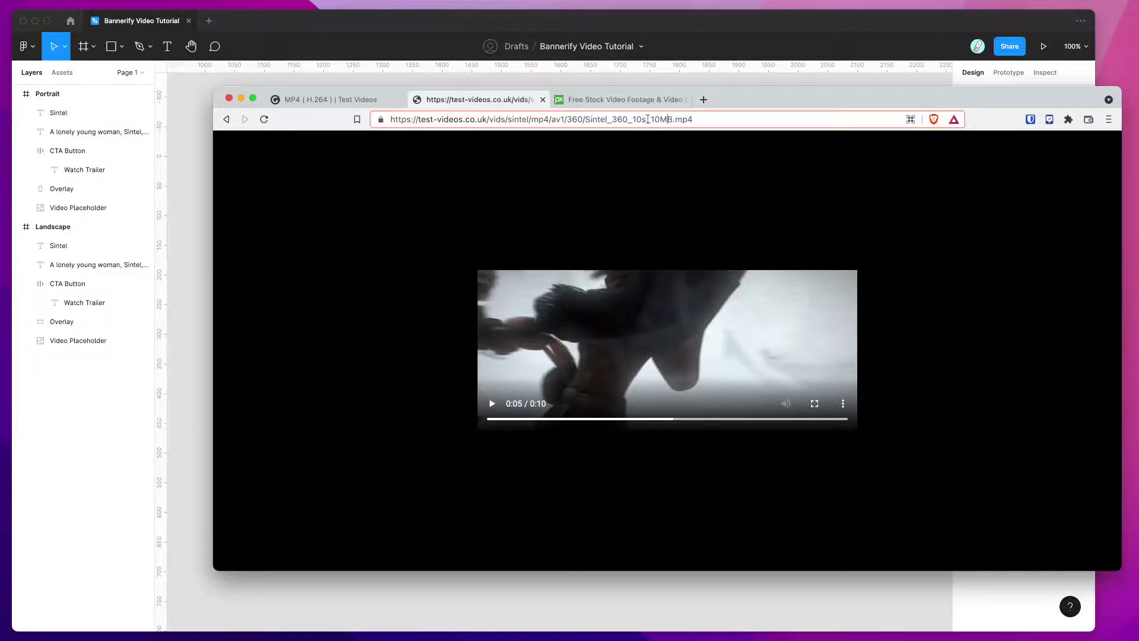
double_click(694, 120)
left_click(701, 119)
triple_click(695, 121)
key("super+c")
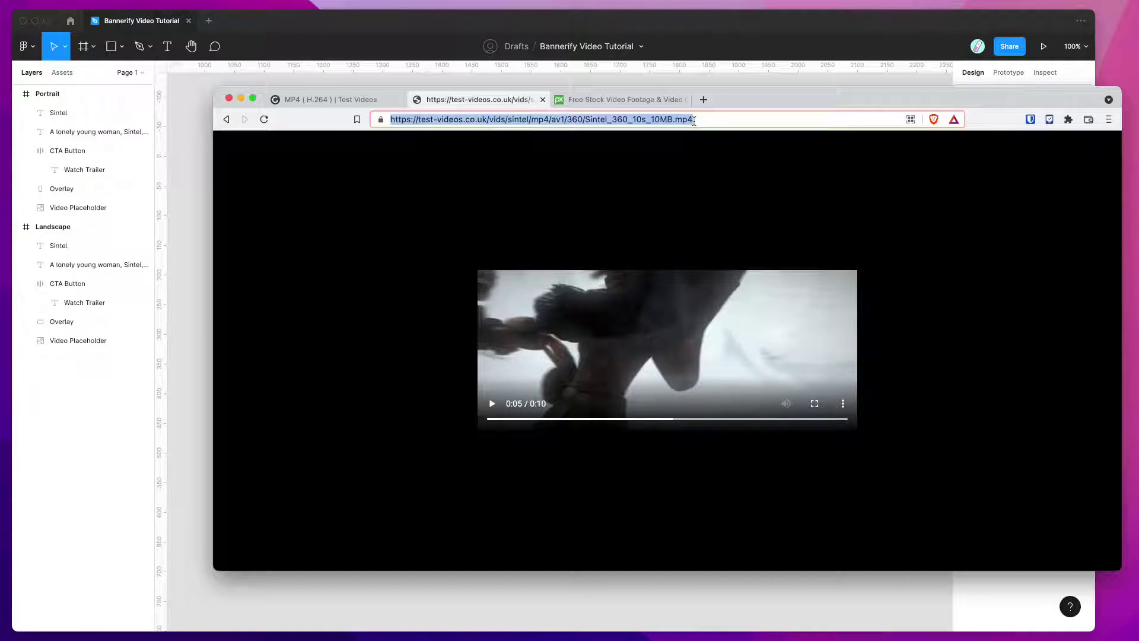
left_click(529, 27)
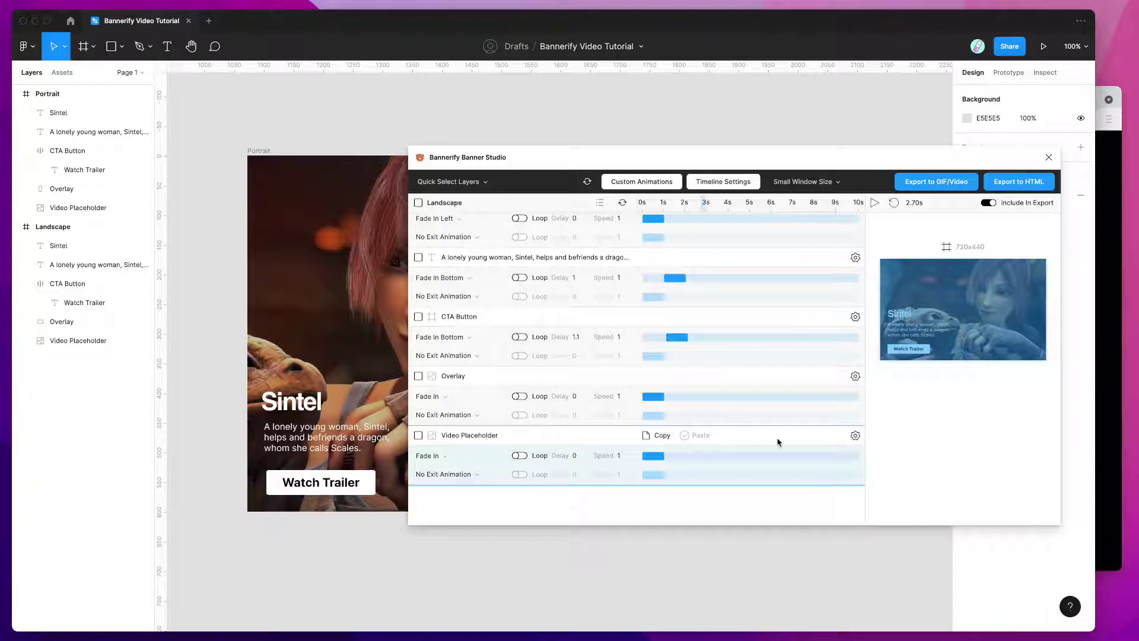
Step: Paste the Sintel_360_10s_10MB.mp4 address into the Landscape Video Placeholder's embed field and apply it
left_click(856, 438)
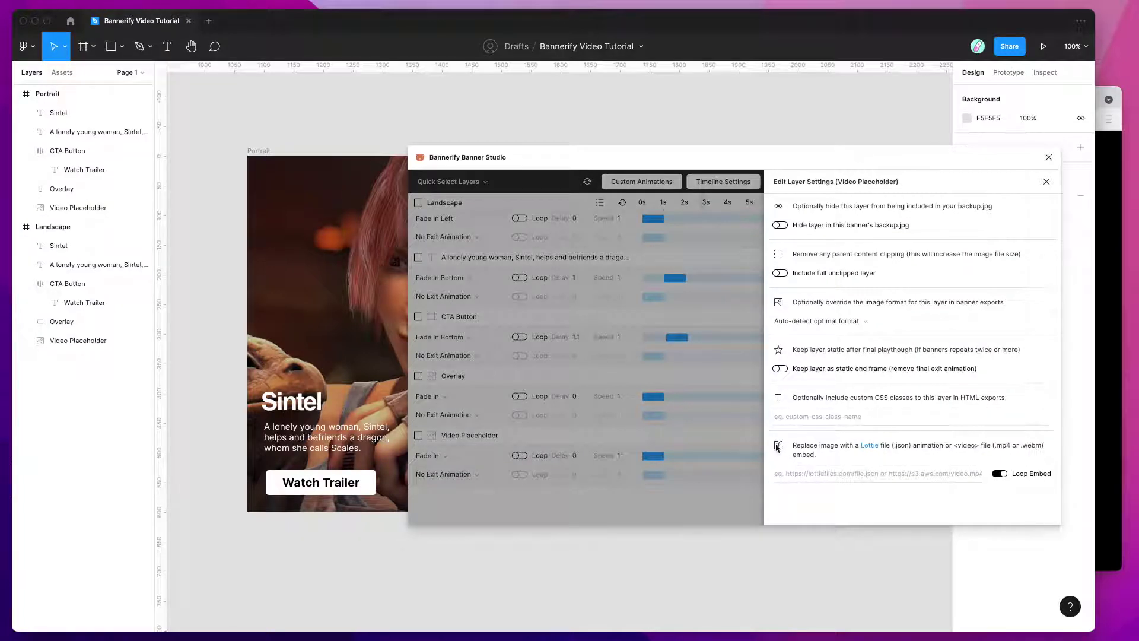
left_click(791, 474)
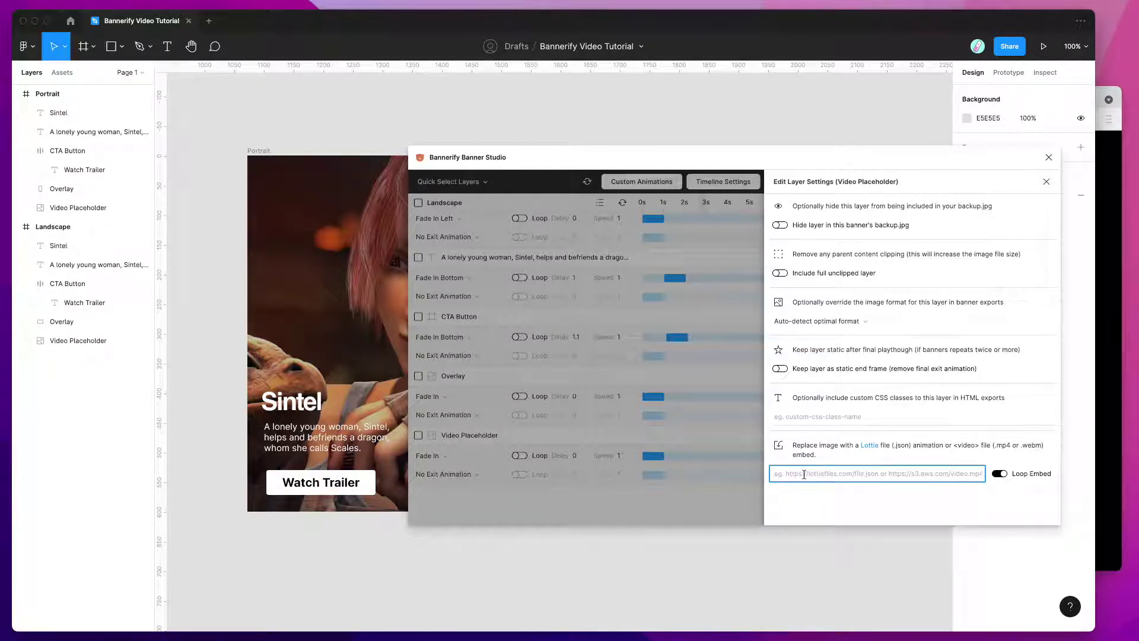
key("super+v")
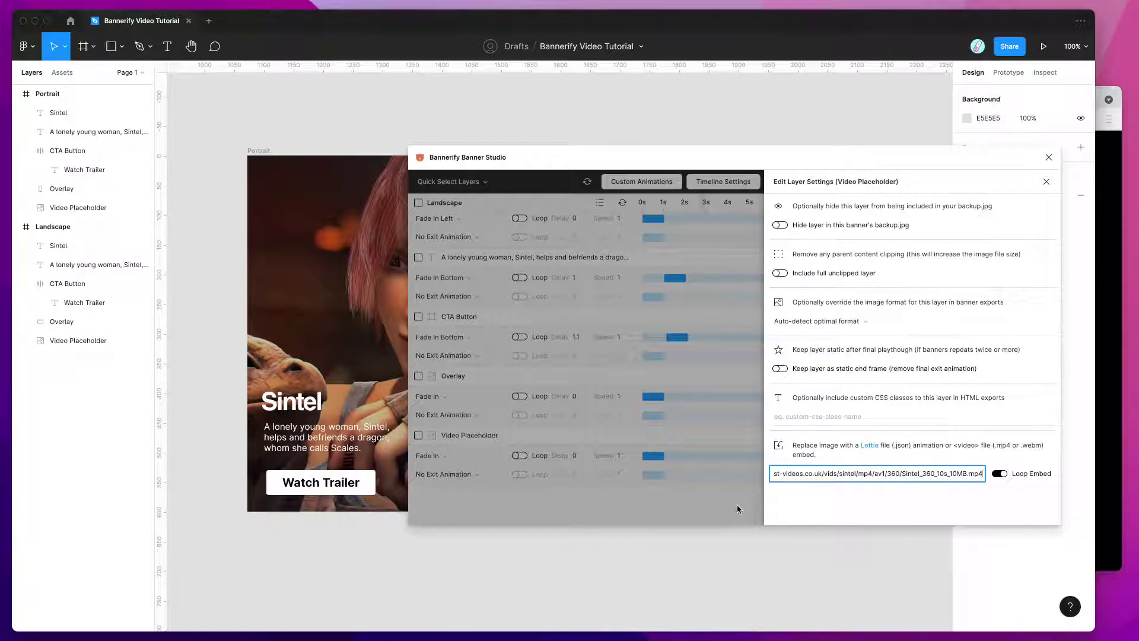
left_click(706, 502)
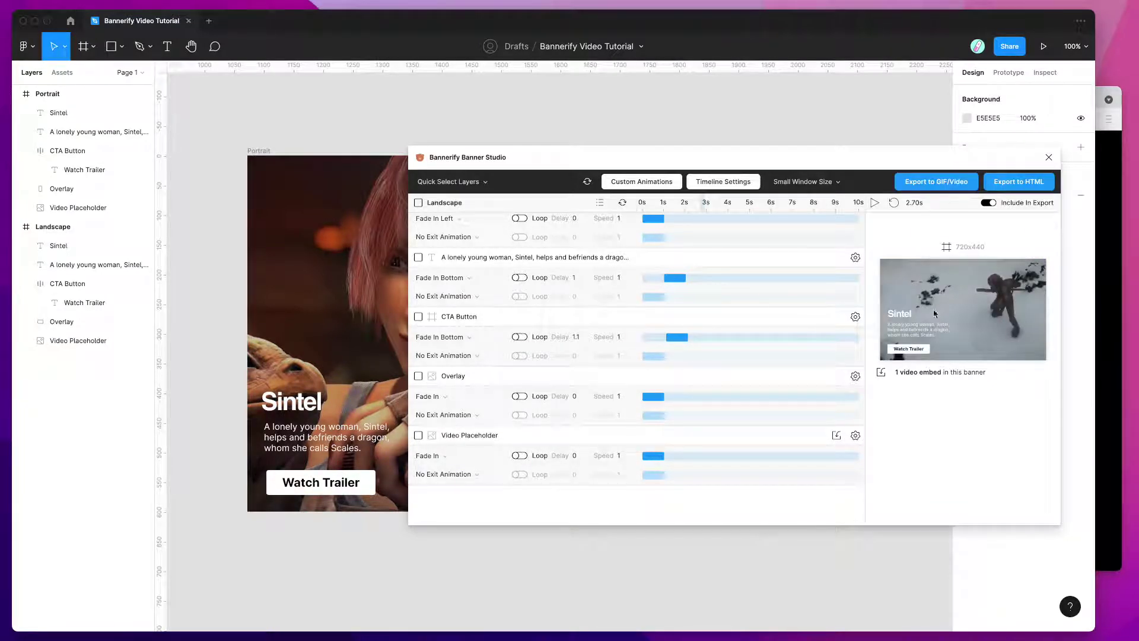
left_click_drag(705, 203, 681, 204)
left_click_drag(703, 203, 638, 203)
left_click(875, 202)
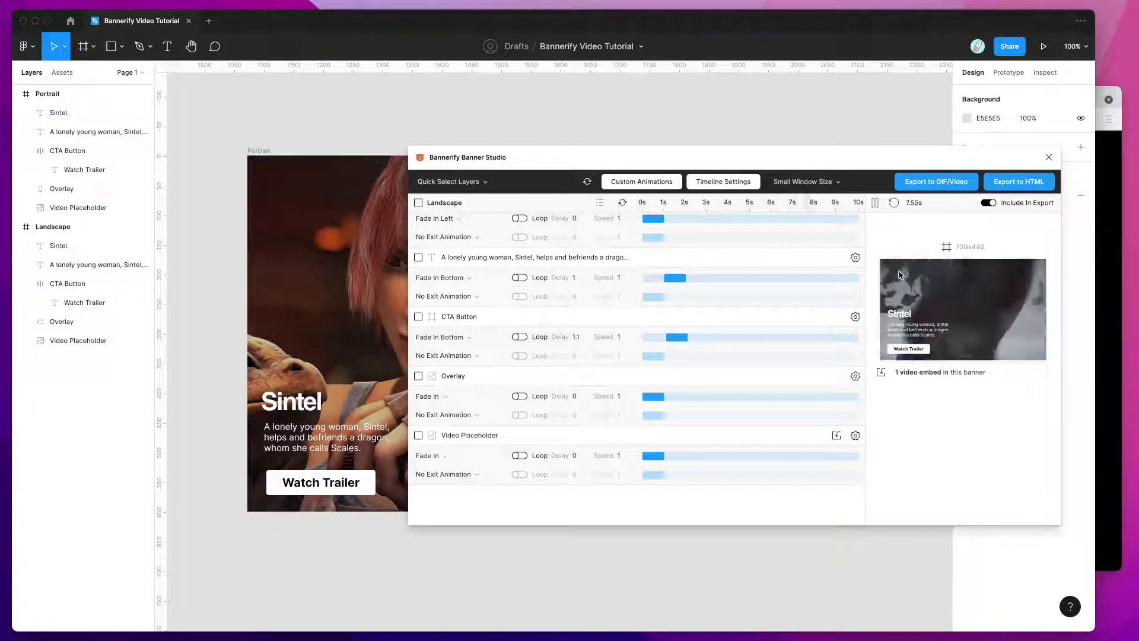
left_click(874, 204)
Step: Start a Video Placeholder batch update and add the Portrait Video Placeholder to it
scroll(877, 237, "up", 10)
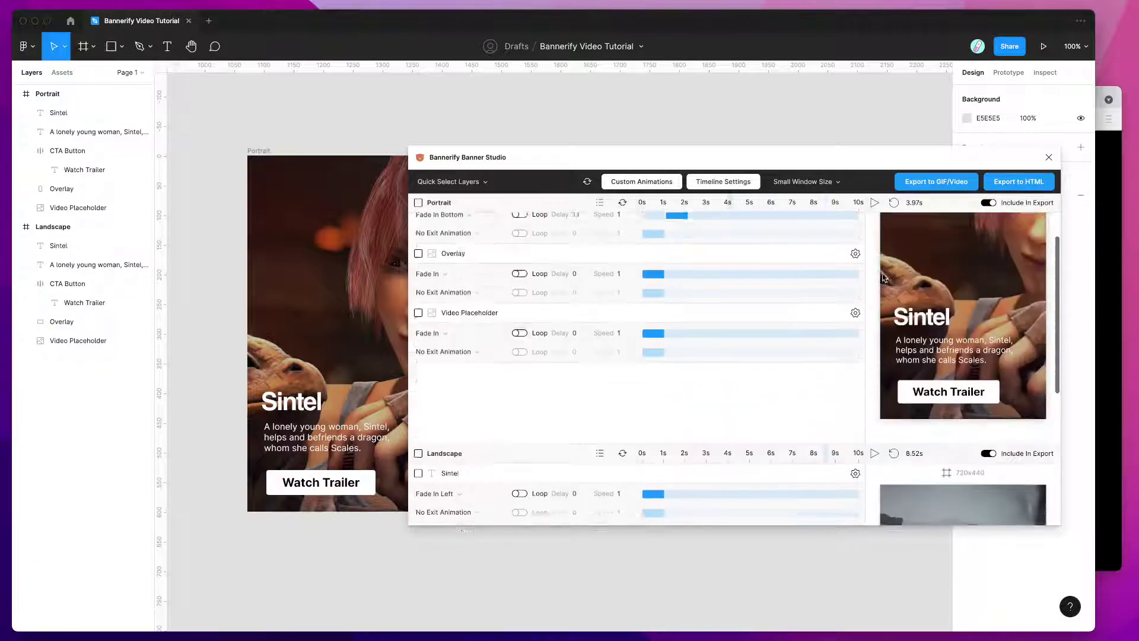
mouse_move(861, 417)
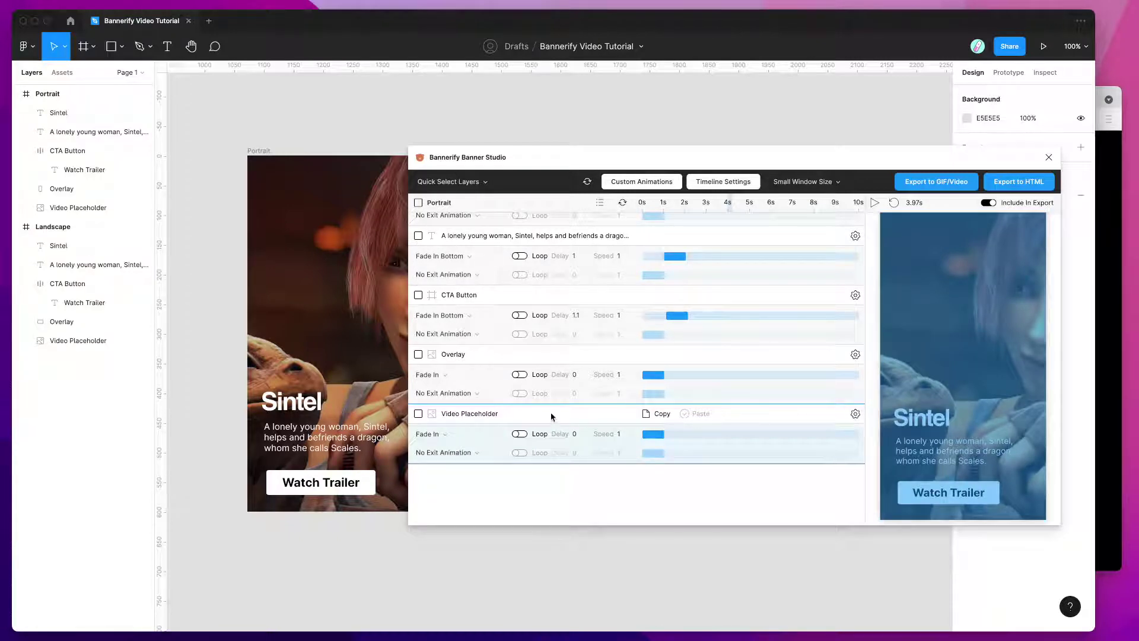
scroll(526, 414, "down", 1)
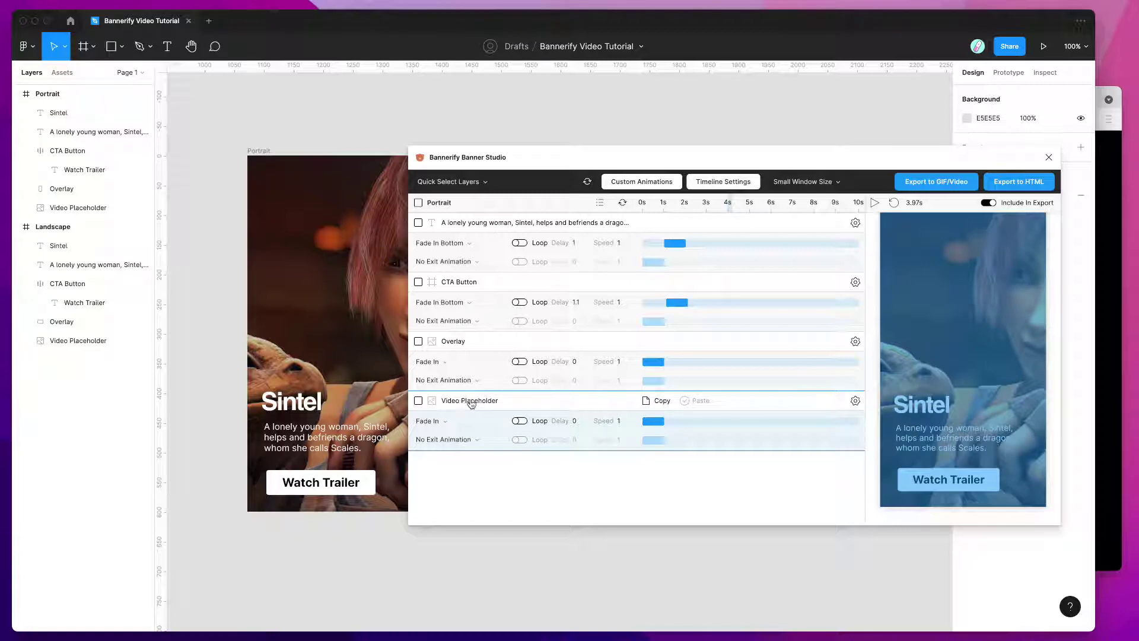
left_click(459, 404)
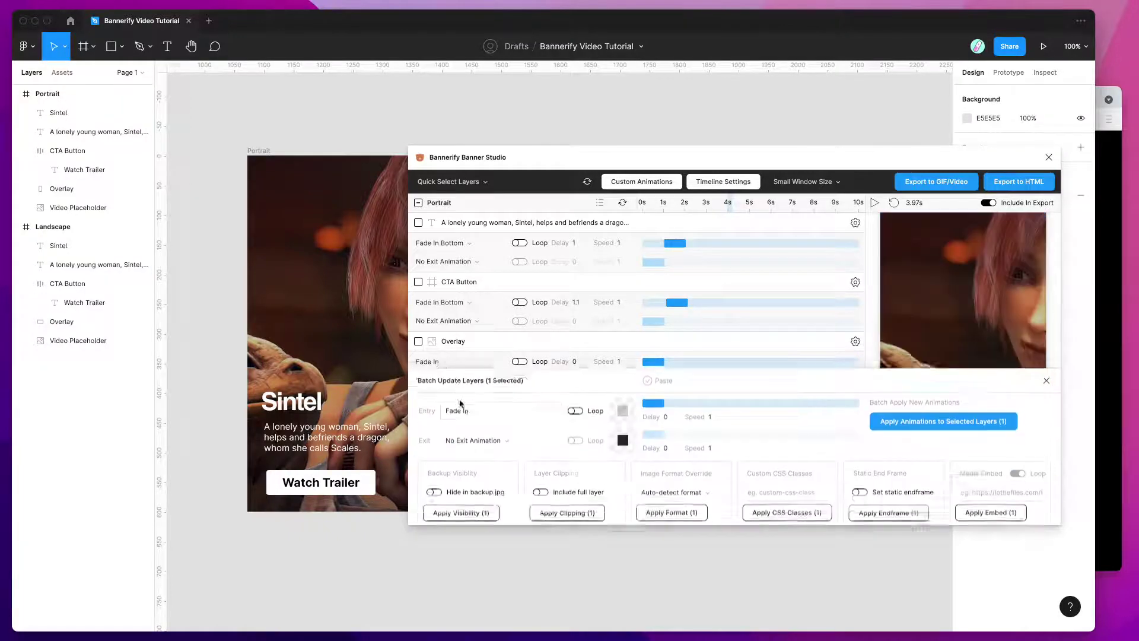
scroll(471, 367, "down", 5)
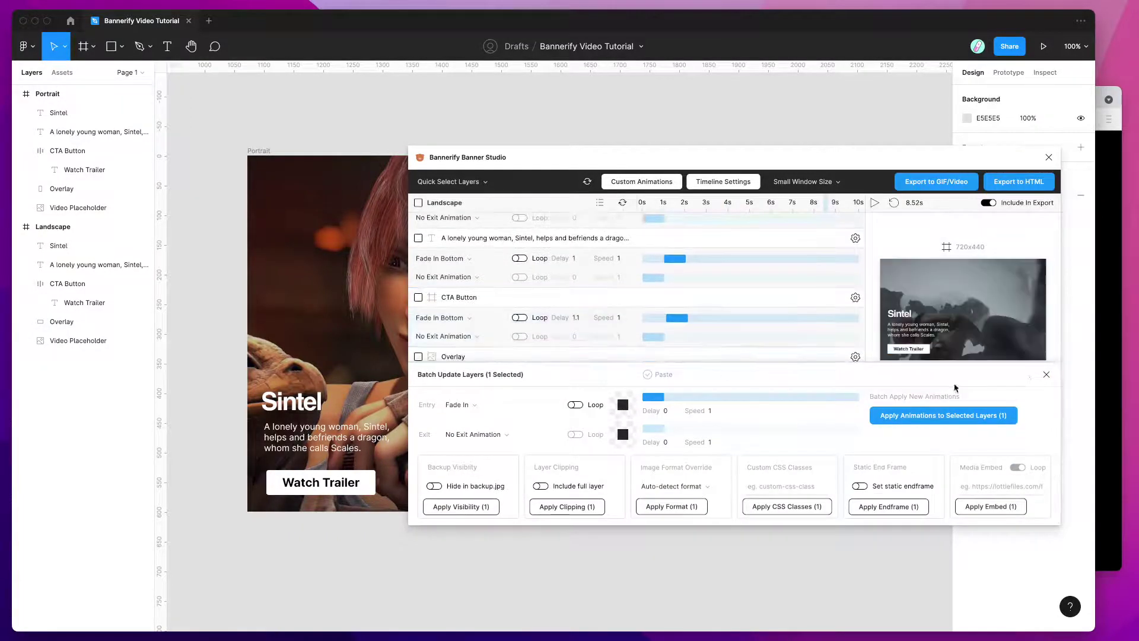
left_click(1046, 374)
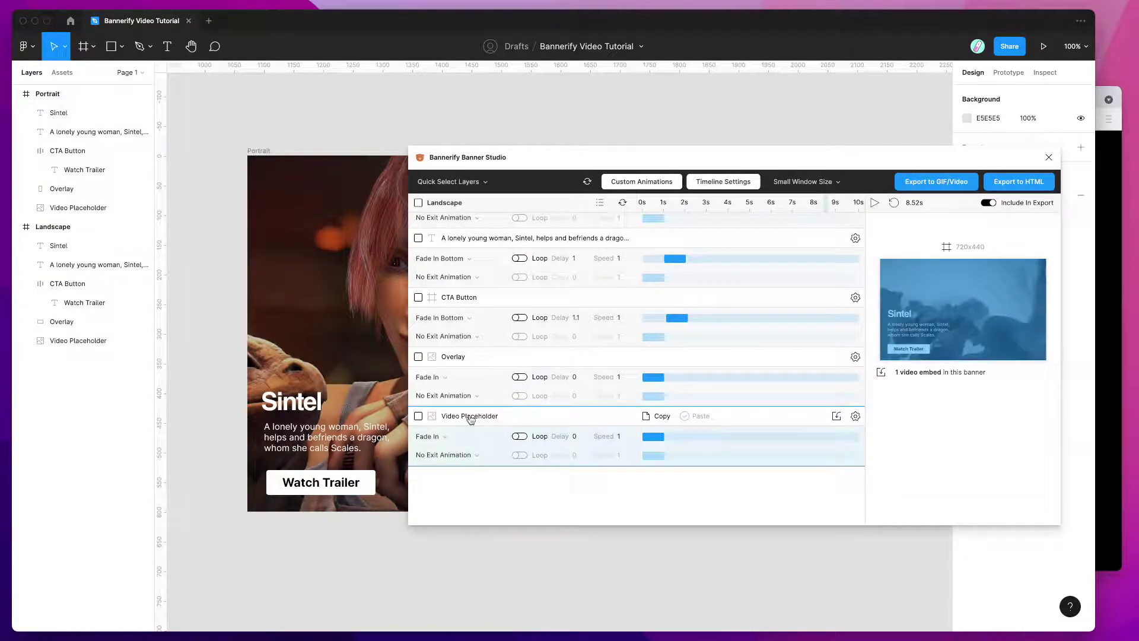
left_click(470, 417)
scroll(475, 332, "up", 3)
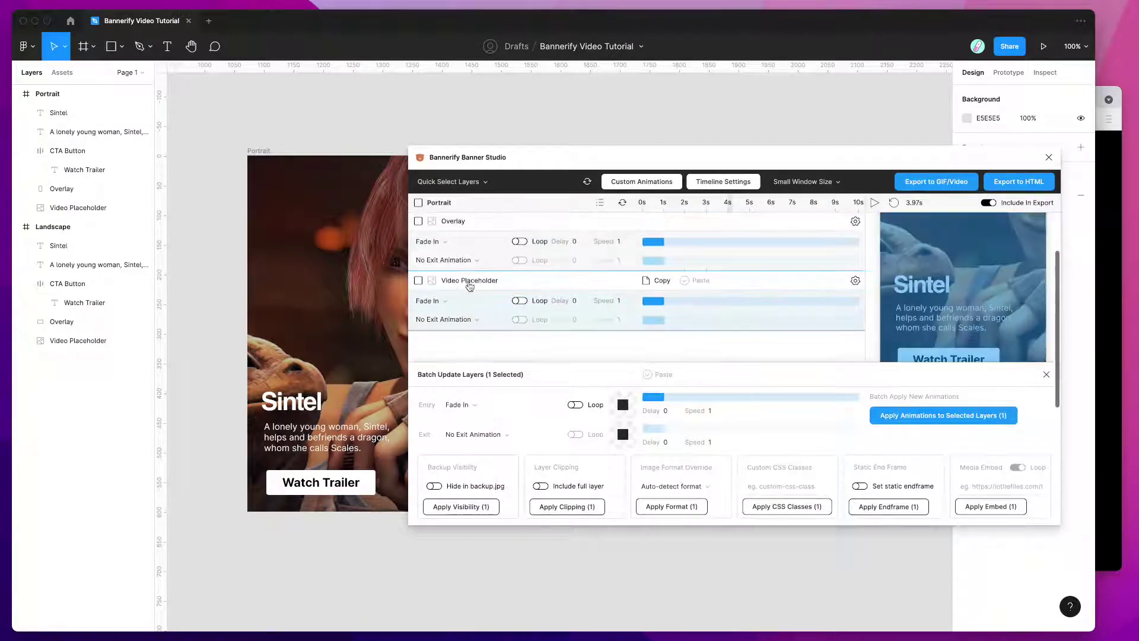
left_click(465, 281)
Step: Paste the Sintel_360_10s_10MB.mp4 address as the media embed and apply it to both layers
scroll(787, 323, "up", 1)
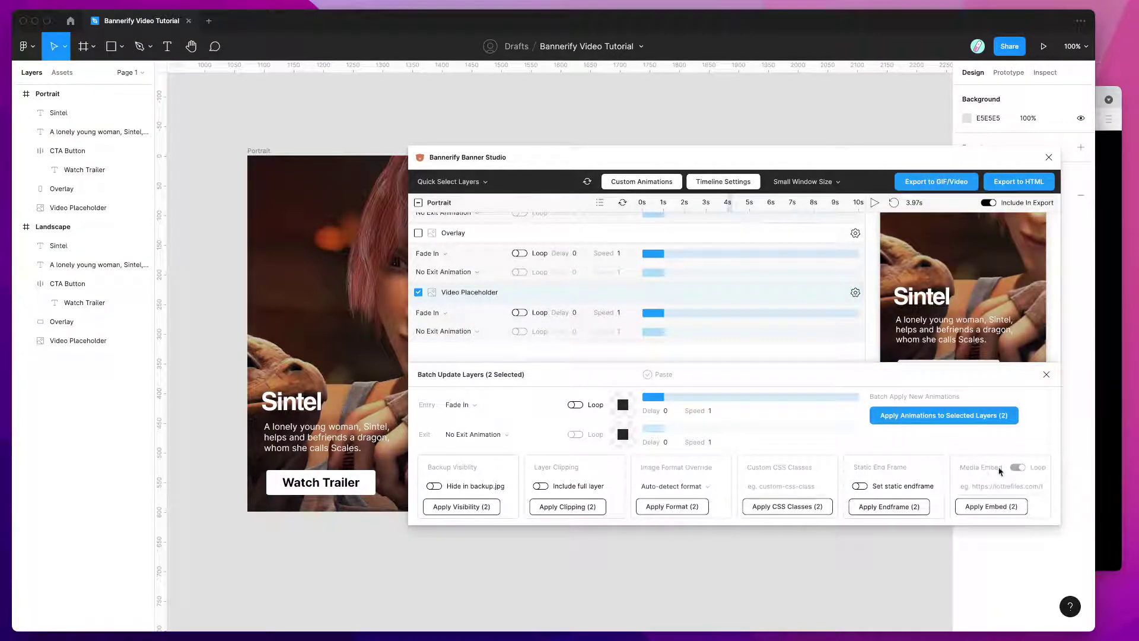
left_click(976, 484)
key("super+v")
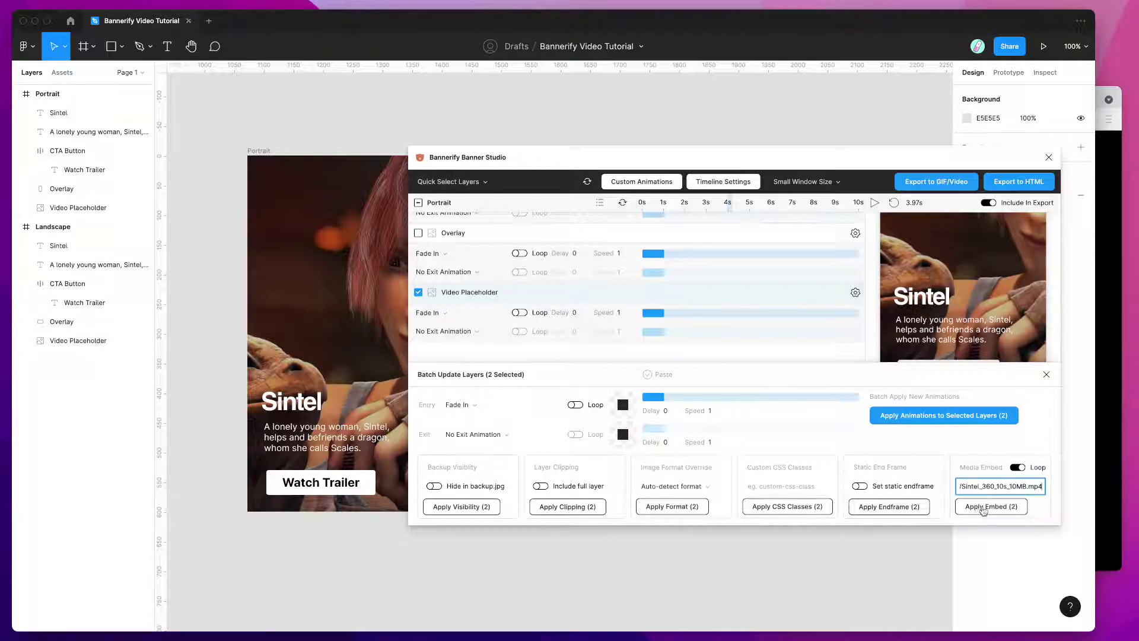
left_click(983, 508)
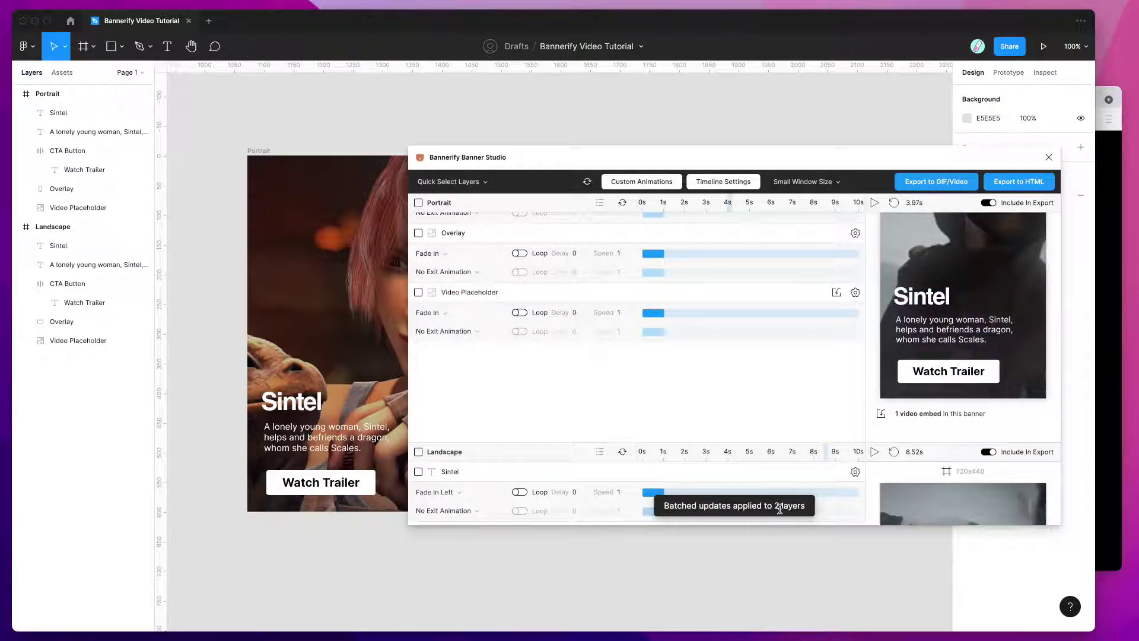
Step: Quick-select both Video Placeholder layers, review the batch update settings, then close the panel
scroll(871, 407, "up", 2)
scroll(874, 406, "down", 3)
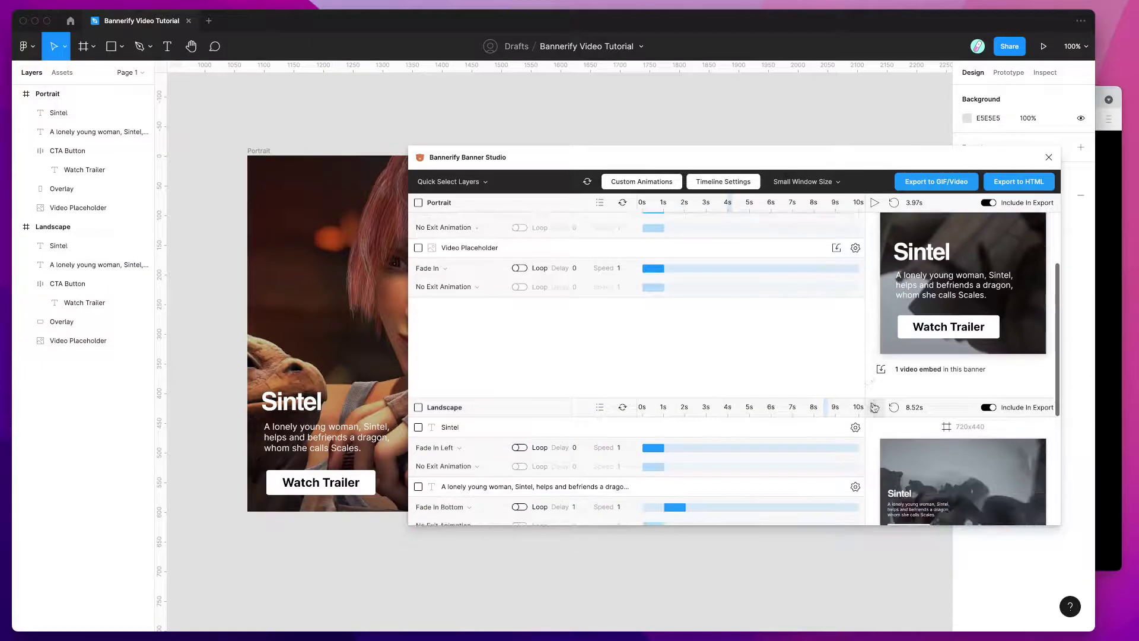
scroll(883, 365, "down", 3)
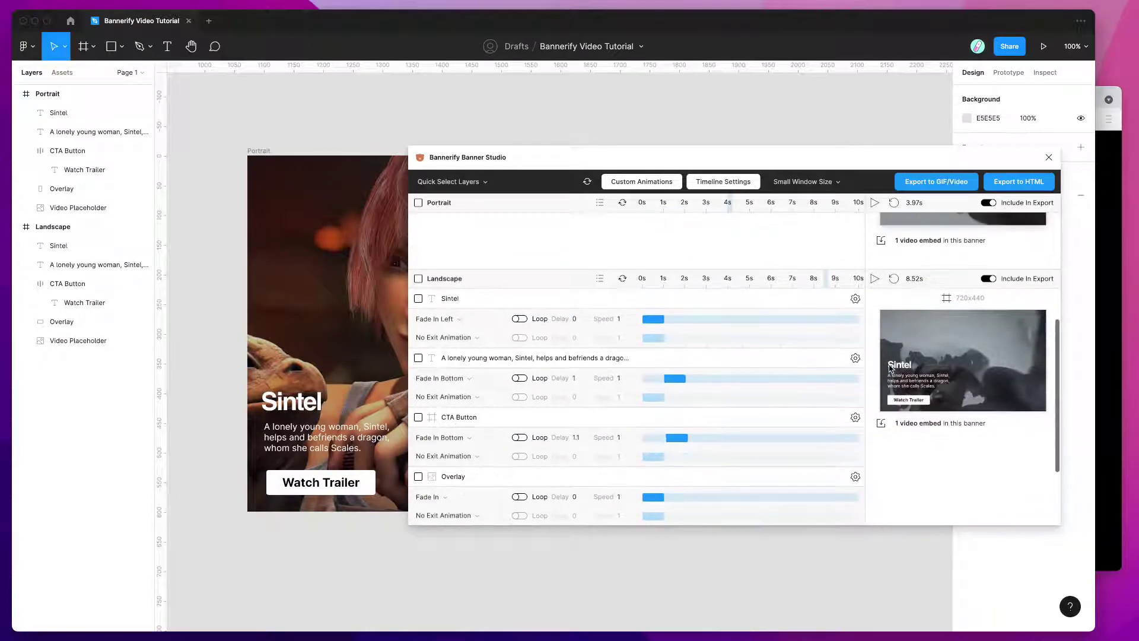
scroll(891, 367, "down", 2)
scroll(894, 368, "up", 4)
scroll(895, 366, "up", 5)
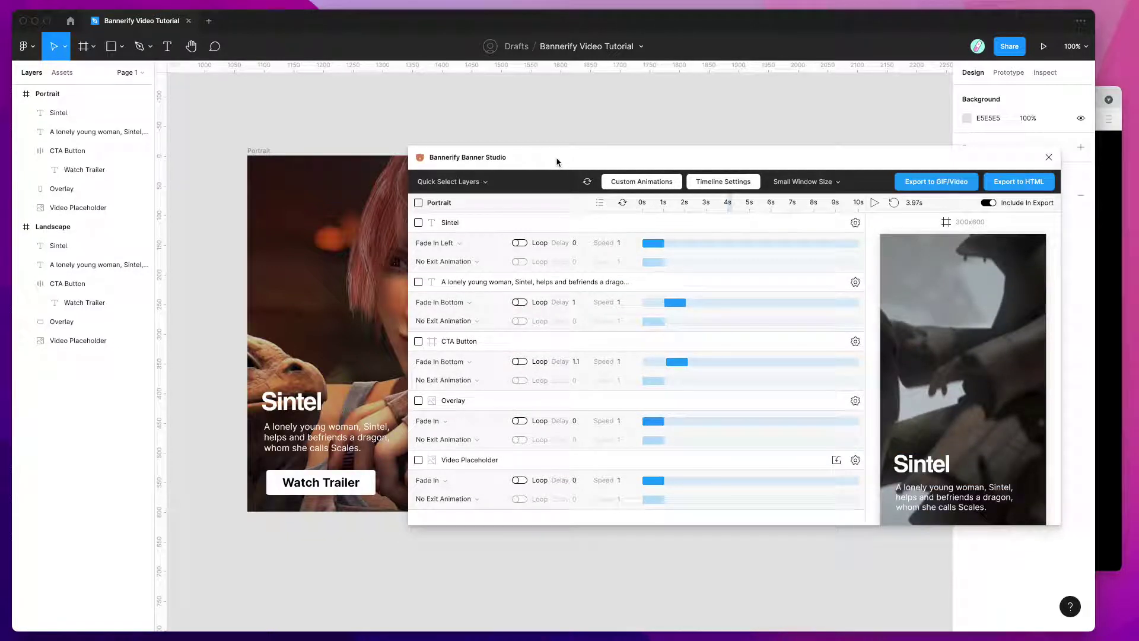
left_click(467, 185)
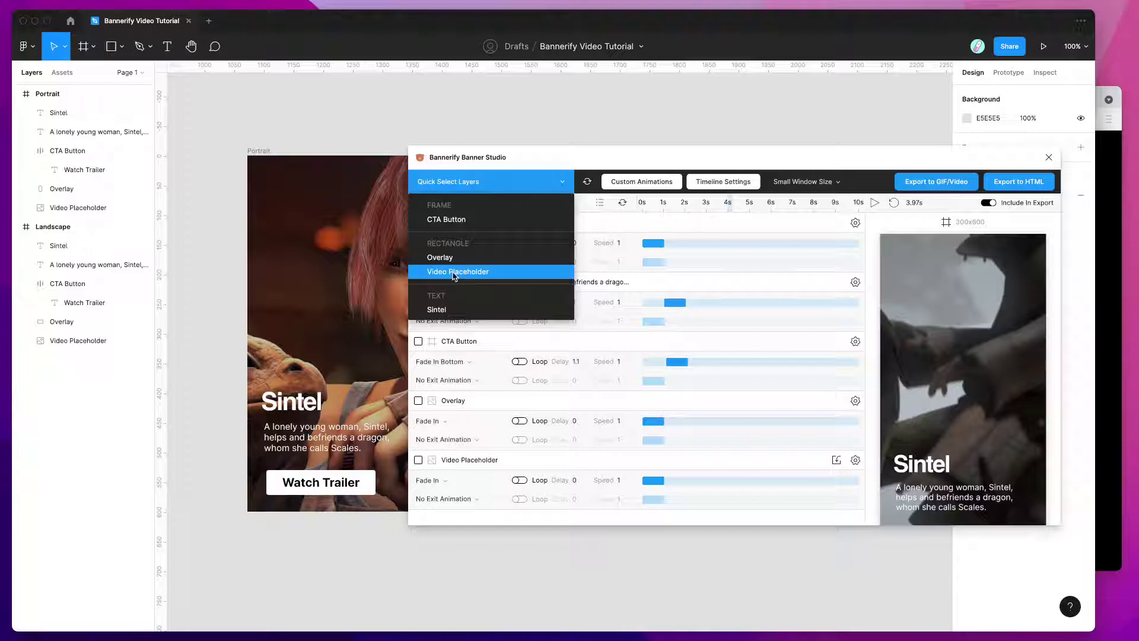
left_click(458, 272)
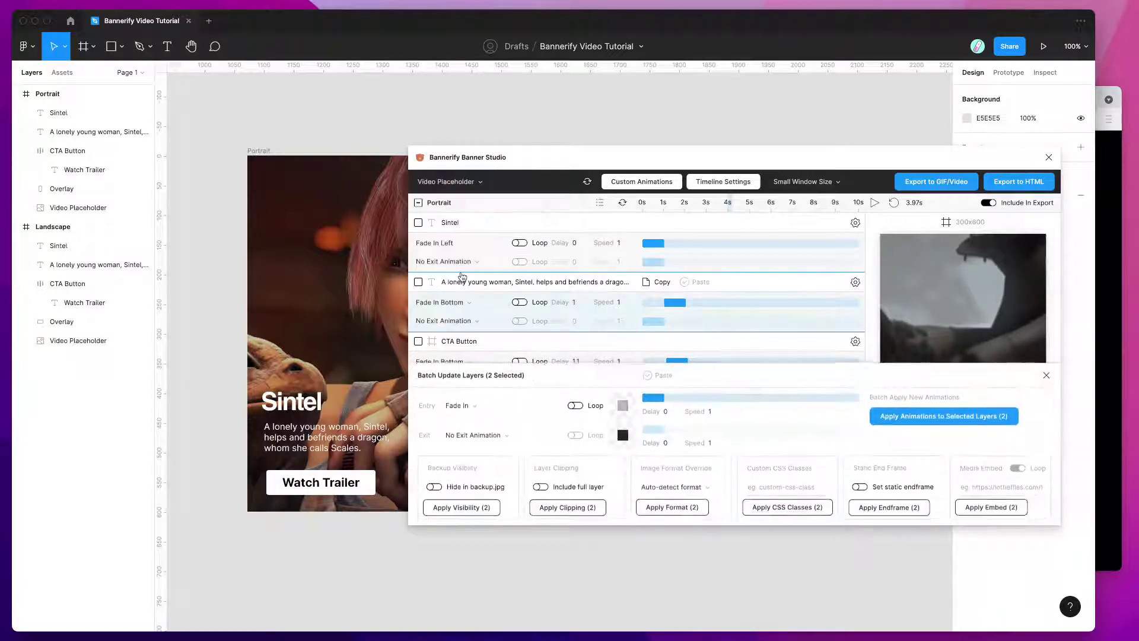
scroll(477, 283, "down", 5)
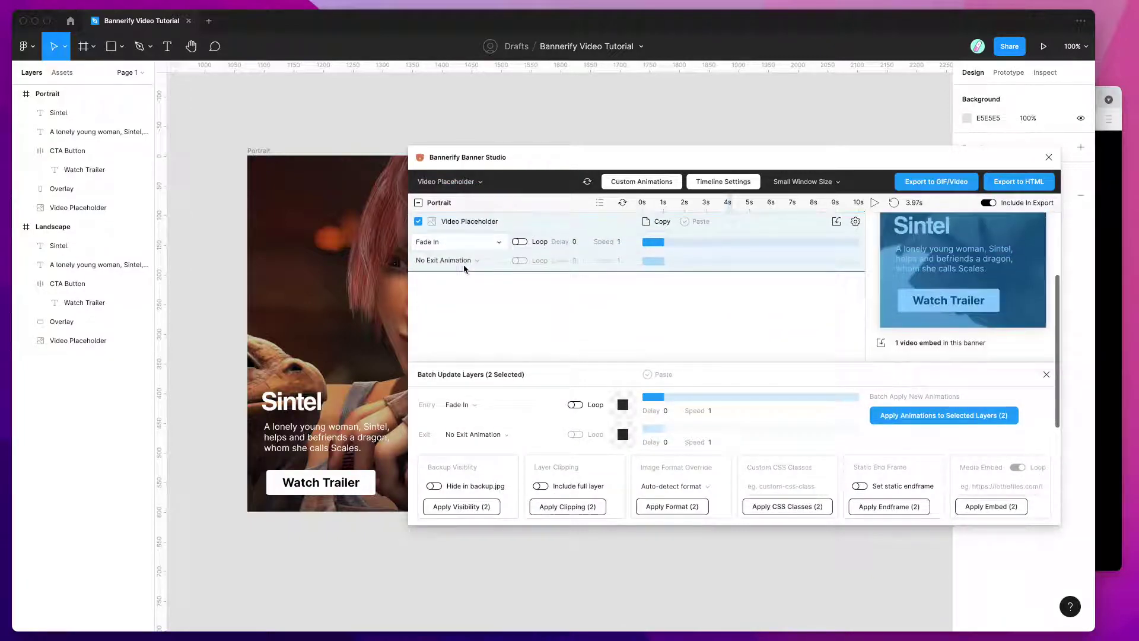
scroll(574, 320, "up", 4)
scroll(717, 350, "up", 2)
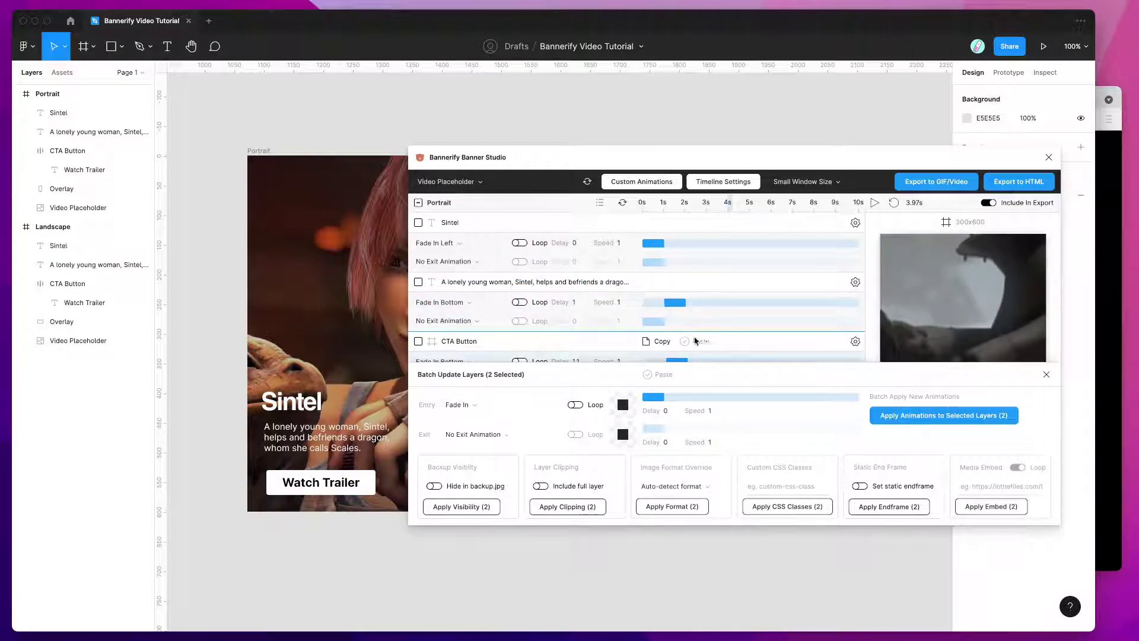
mouse_move(490, 223)
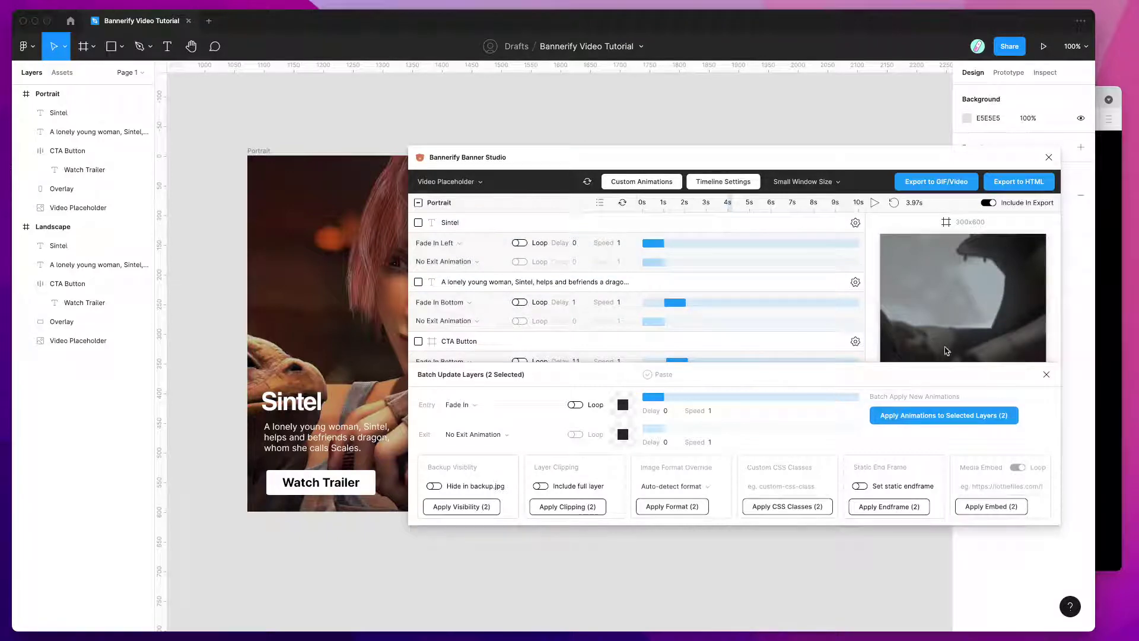
left_click(1048, 375)
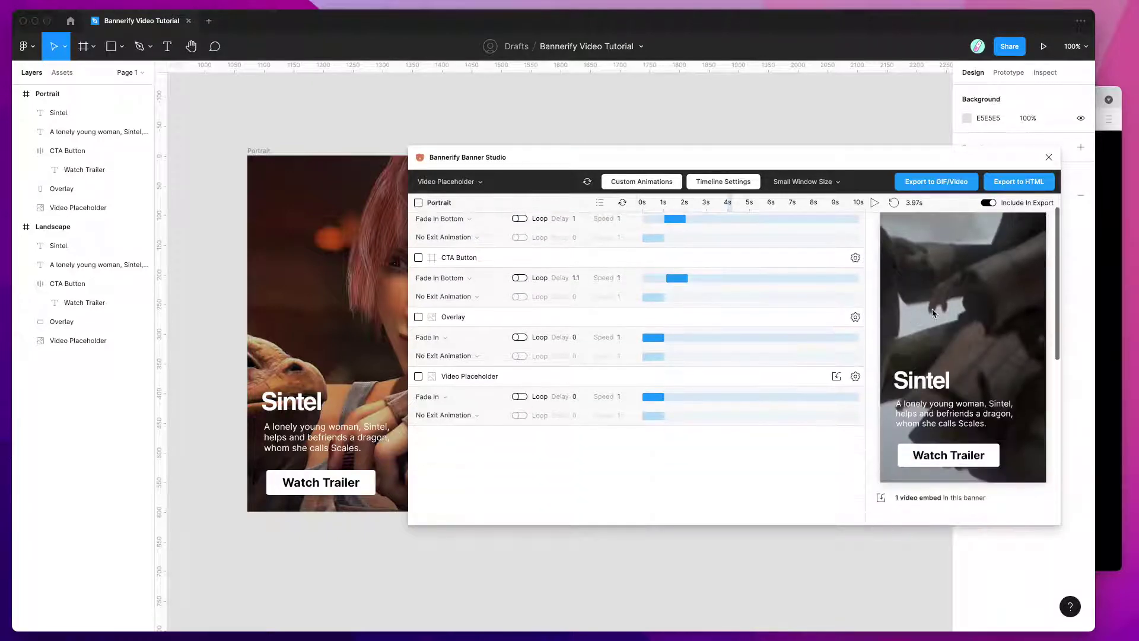
Step: Open Pixabay's lemon drink cocktail video as a direct MP4 file in a new tab
left_click(1106, 290)
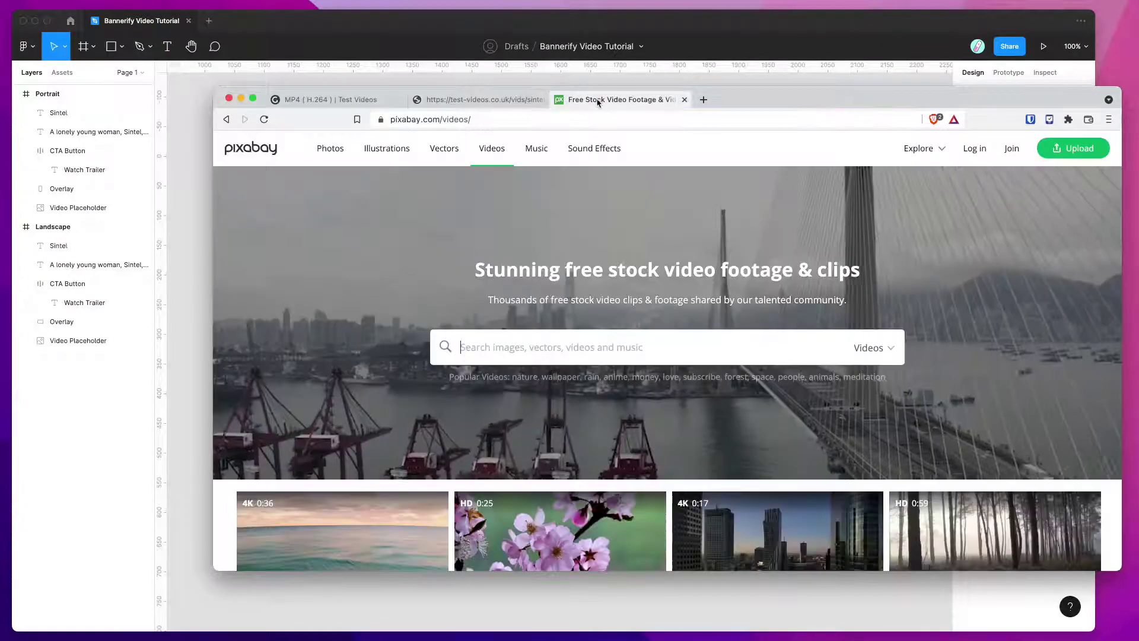
left_click(597, 100)
scroll(691, 248, "down", 1)
scroll(691, 248, "down", 10)
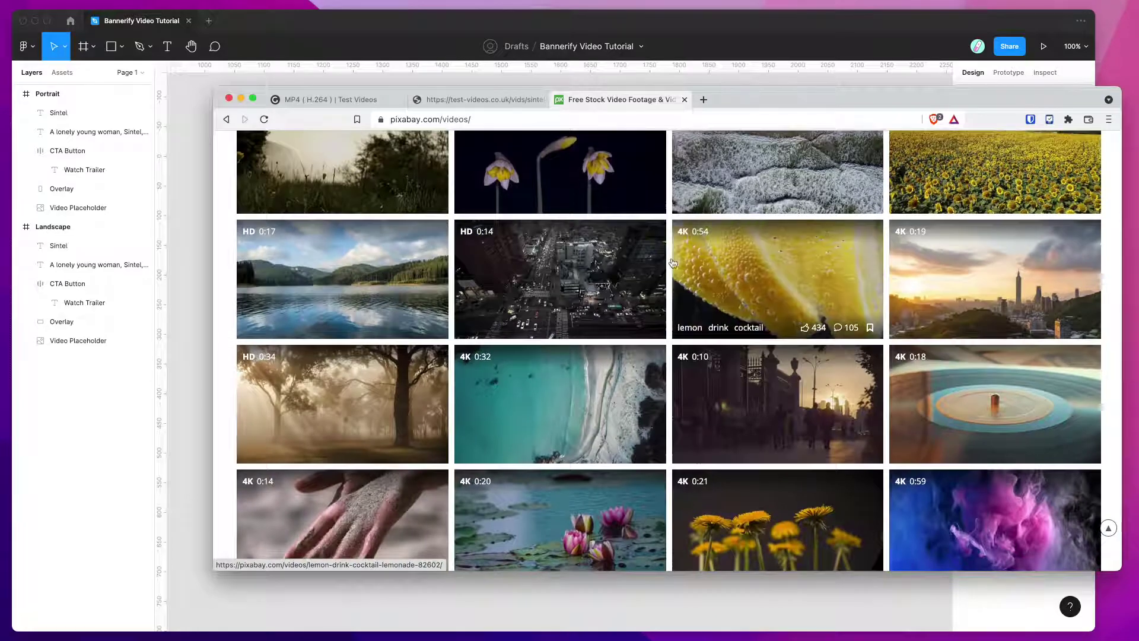
scroll(712, 262, "down", 1)
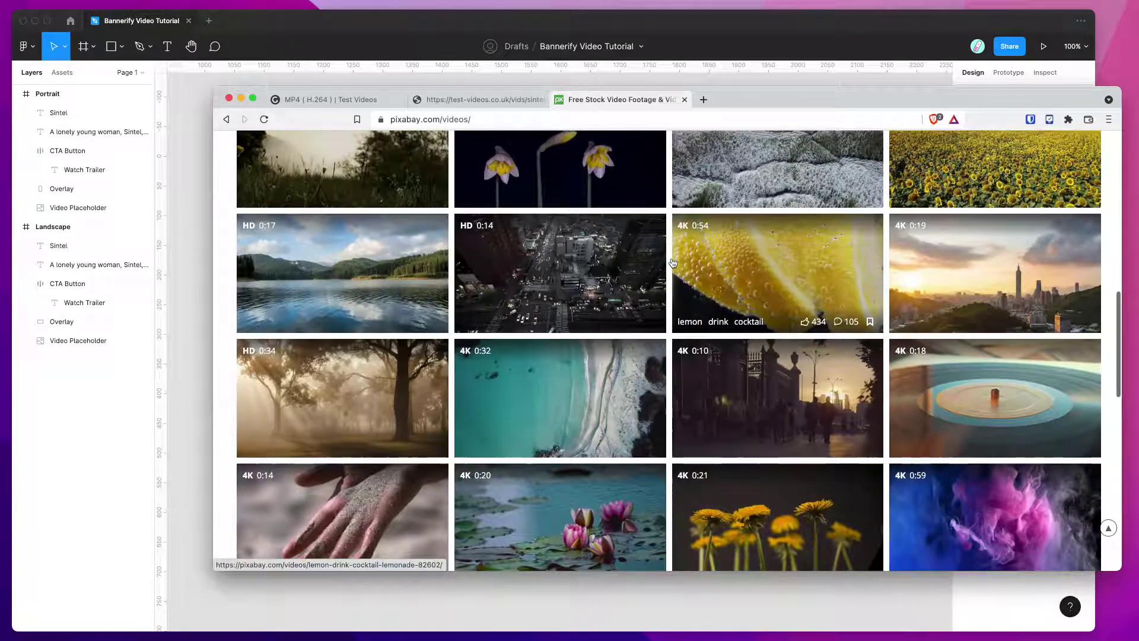
left_click(780, 263)
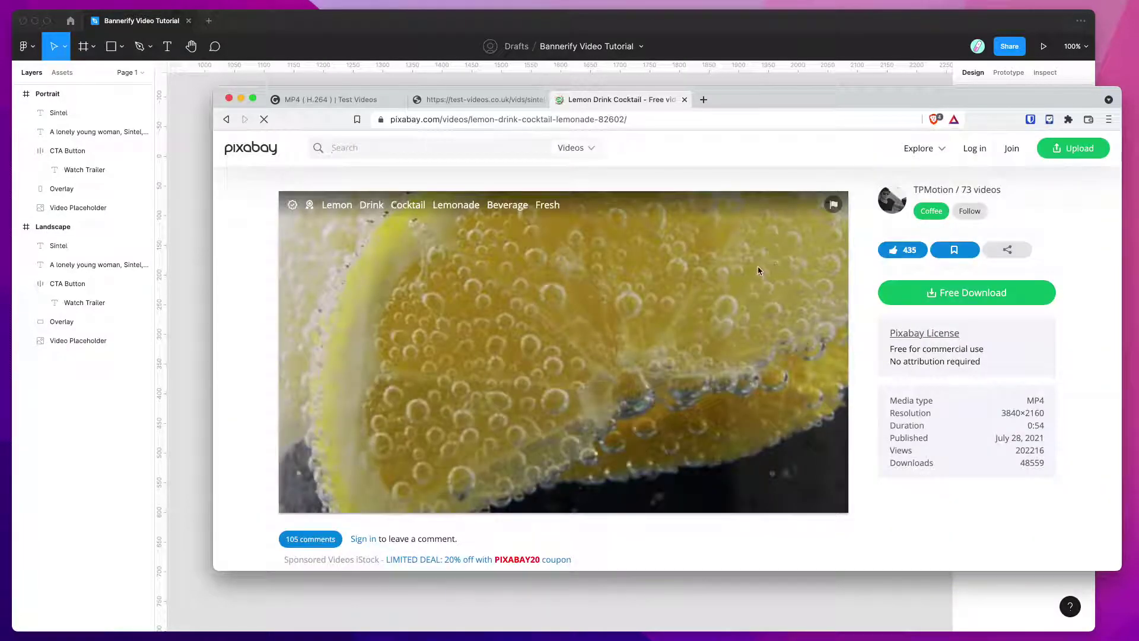
left_click(961, 294)
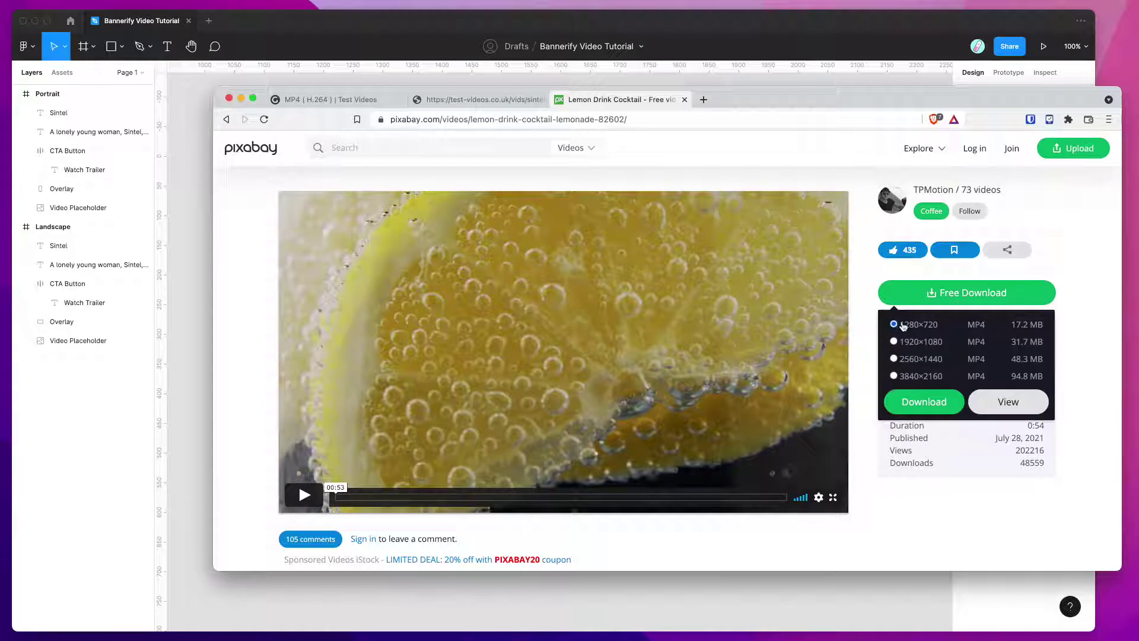
left_click(1009, 403)
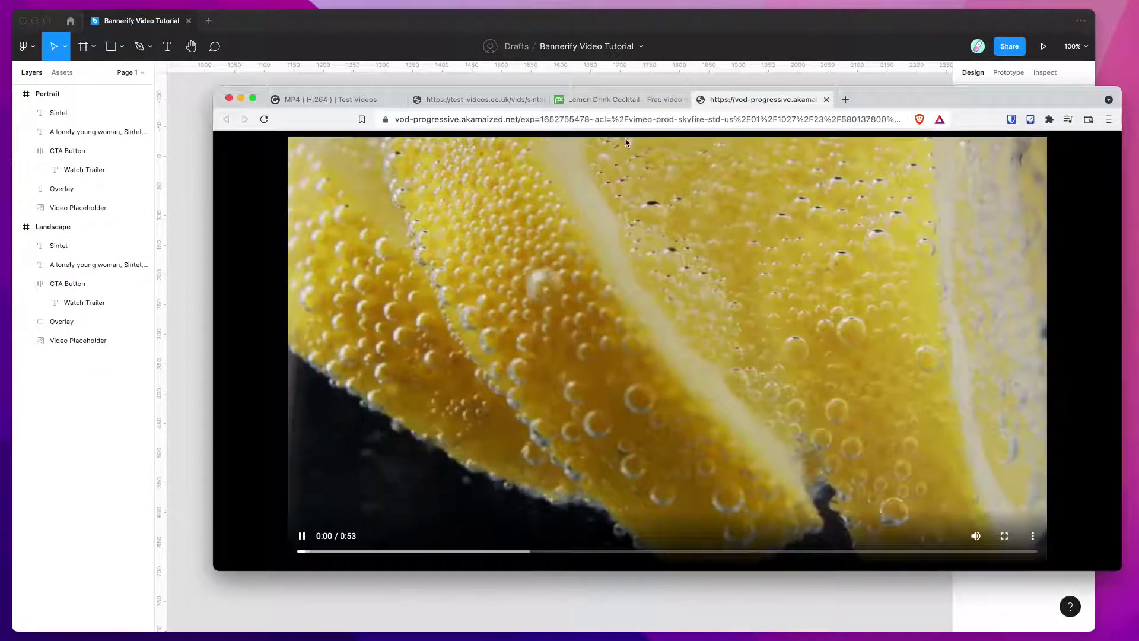
Step: Select and copy the lemon MP4's full address, then bring Figma back to front
left_click(643, 120)
left_click(648, 119)
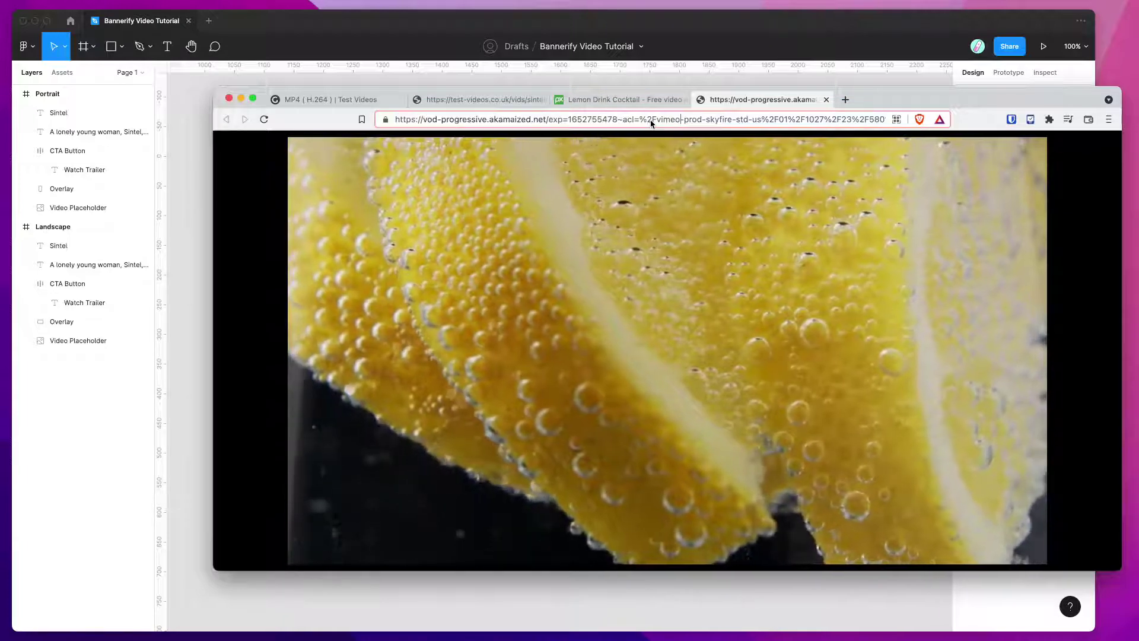
key("super+a")
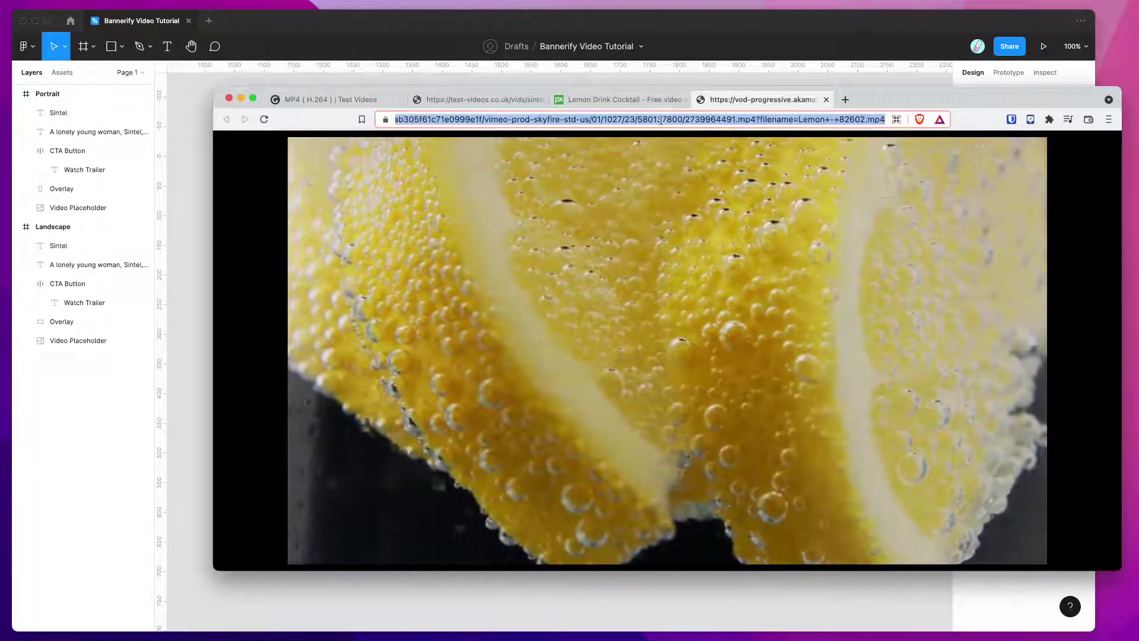
left_click(592, 44)
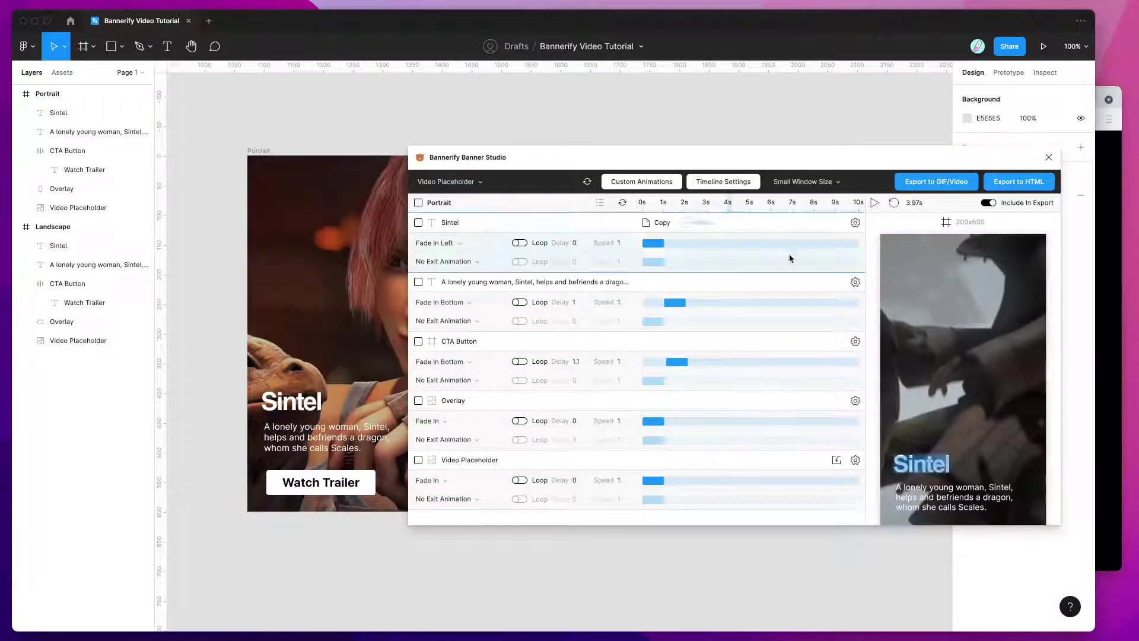
Step: Replace the Landscape Video Placeholder's Sintel embed with the lemon cocktail MP4 link and play the preview
scroll(805, 292, "down", 2)
scroll(805, 287, "down", 5)
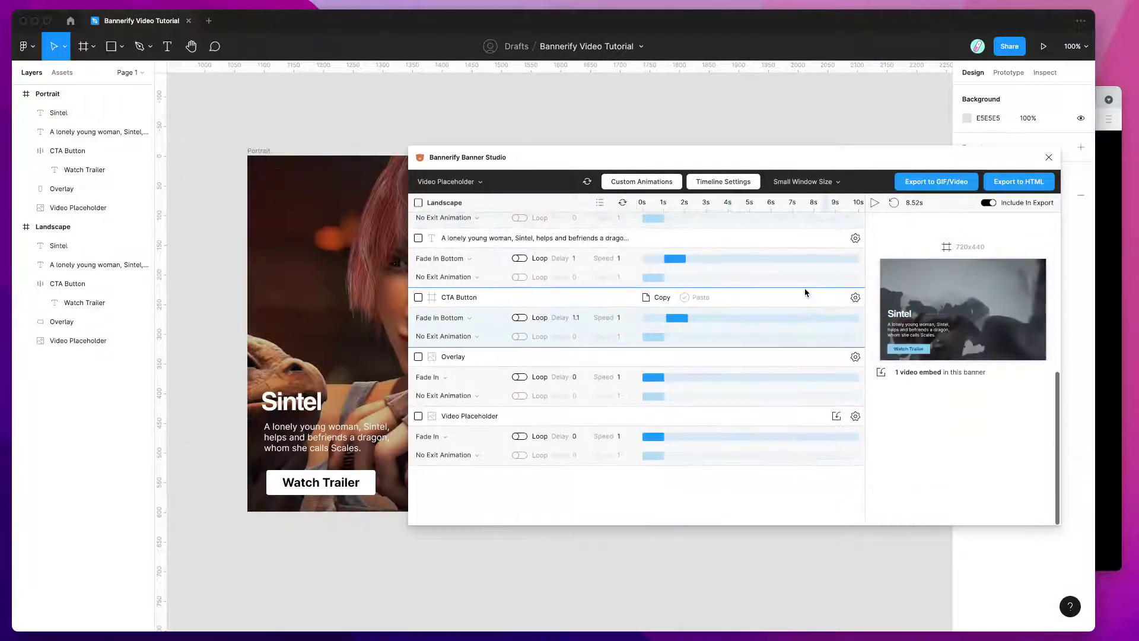
left_click(836, 417)
left_click(839, 472)
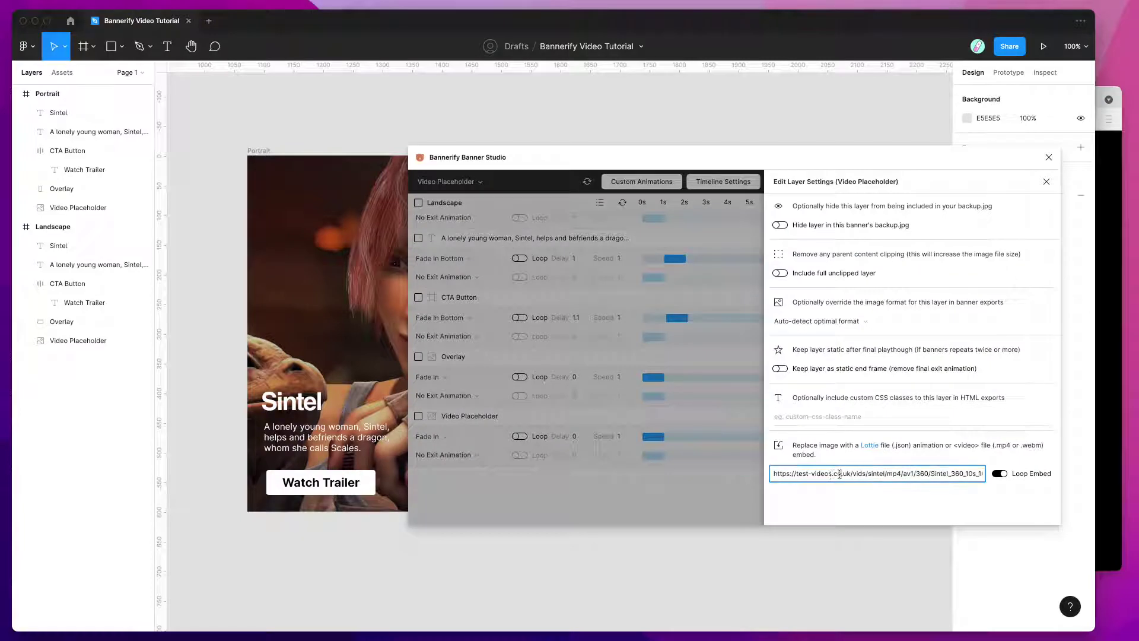
key("super+a")
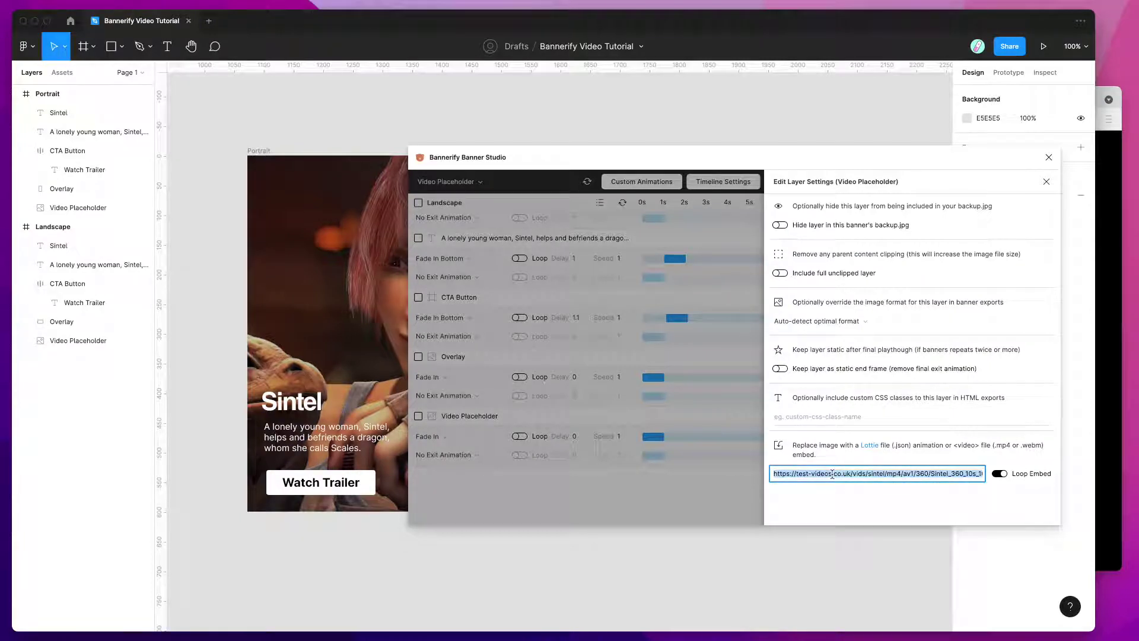
key("super+v")
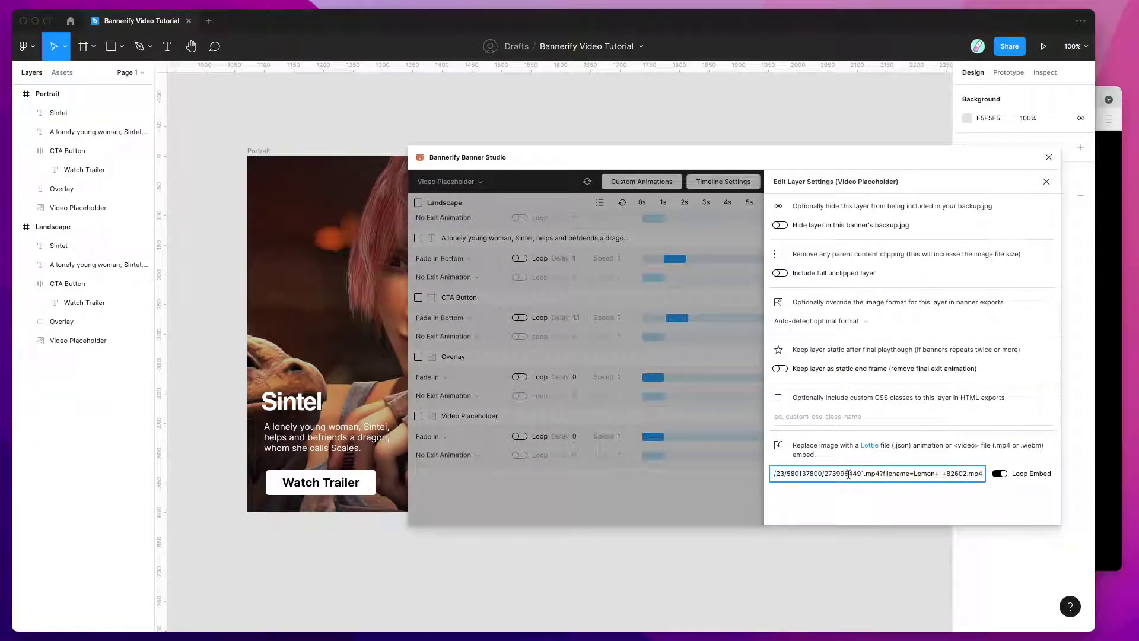
left_click(735, 489)
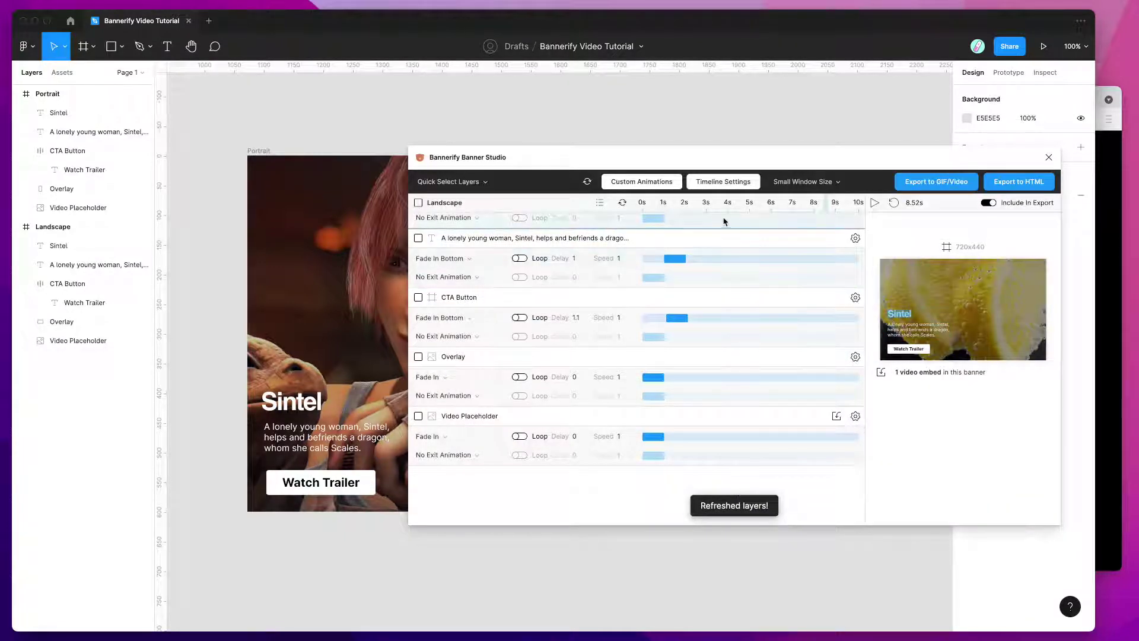
left_click_drag(820, 204, 710, 203)
left_click(875, 203)
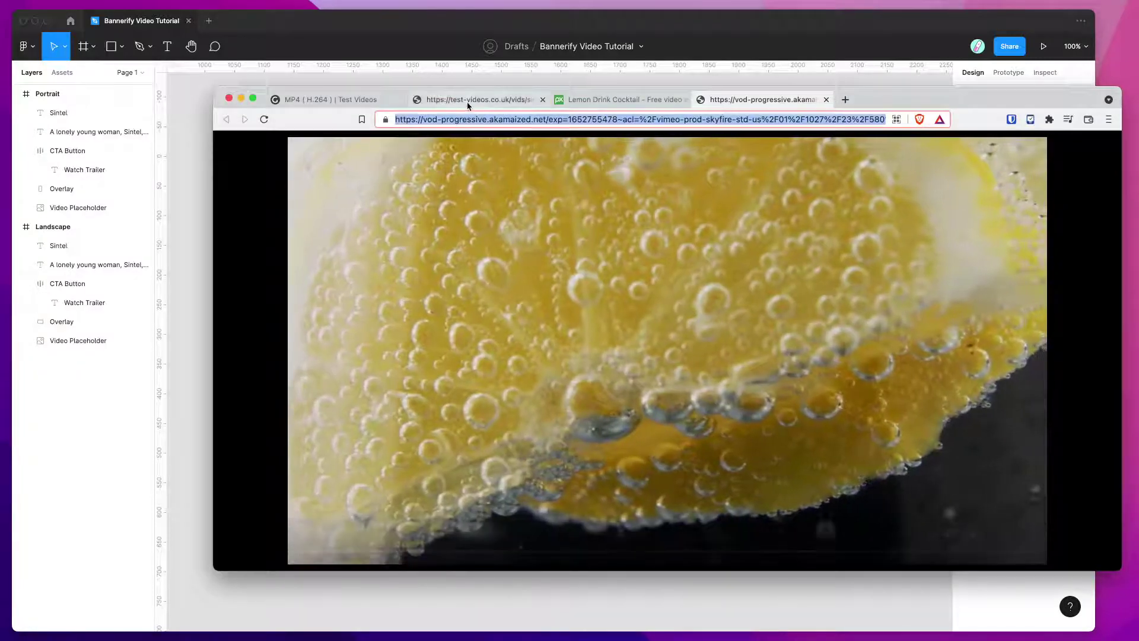
Step: Replace the Landscape Video Placeholder's embed URL with the Sintel_360_10s_10MB.mp4 address
left_click(468, 102)
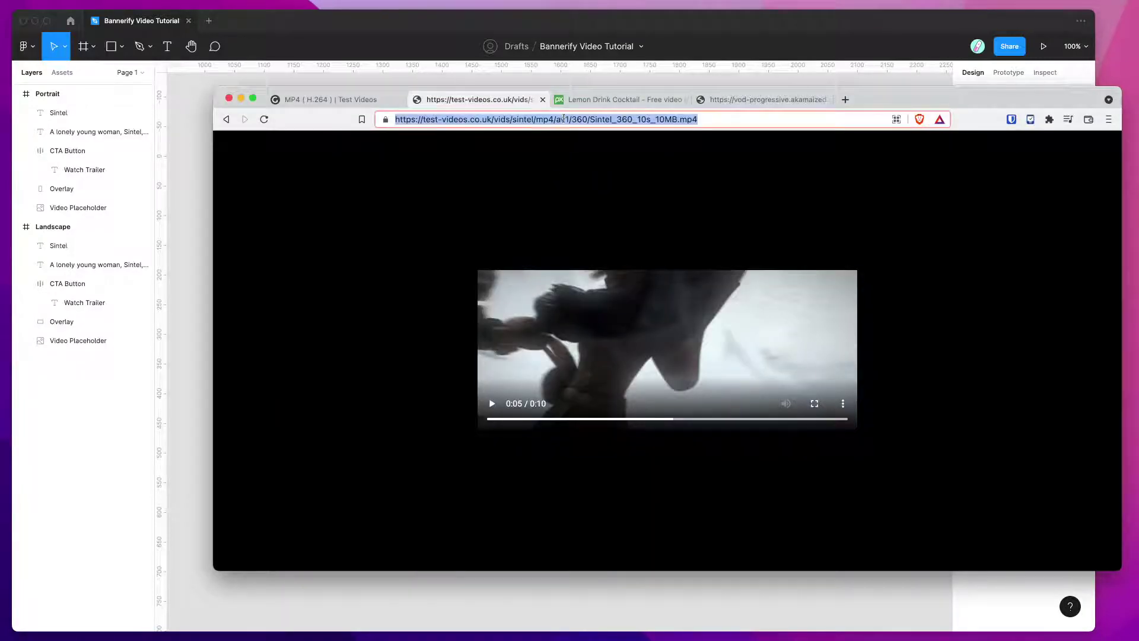
left_click(571, 52)
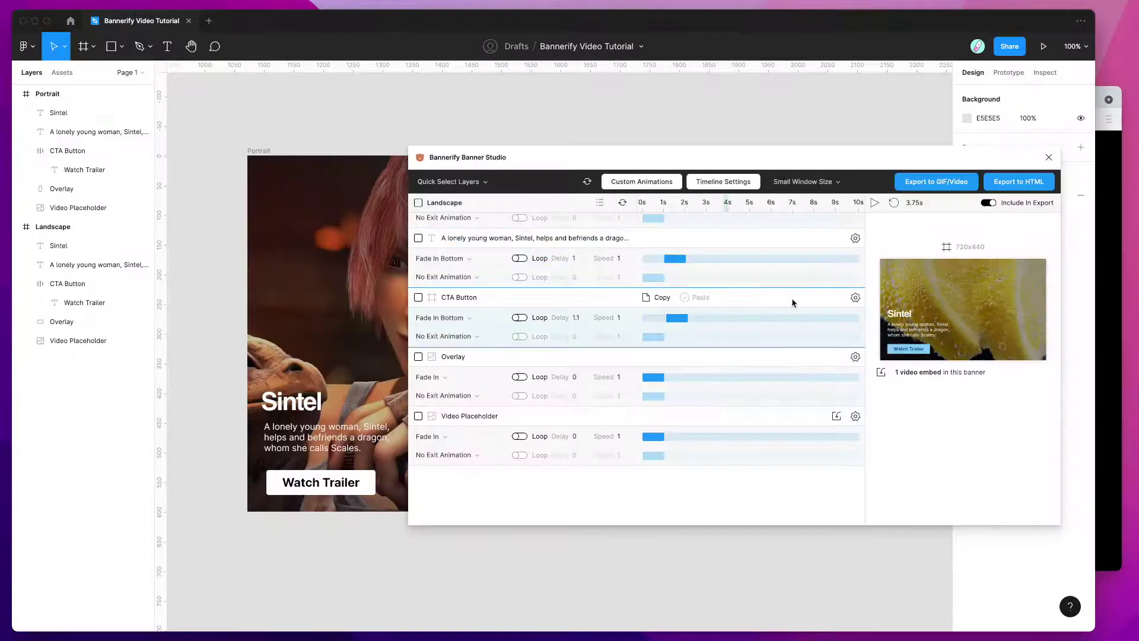
left_click(834, 413)
left_click(853, 473)
key("super+a")
type("https://test-videos.co.uk/vids/sintel/mp4/av1/360/Sintel_360_10s_10MB.mp4")
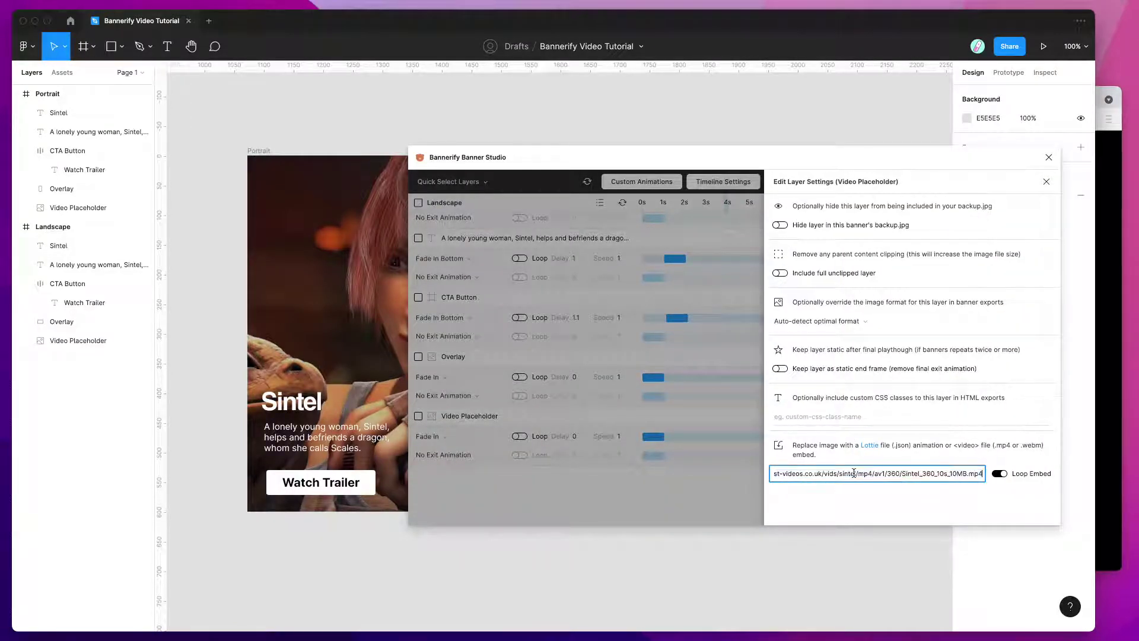
left_click(683, 484)
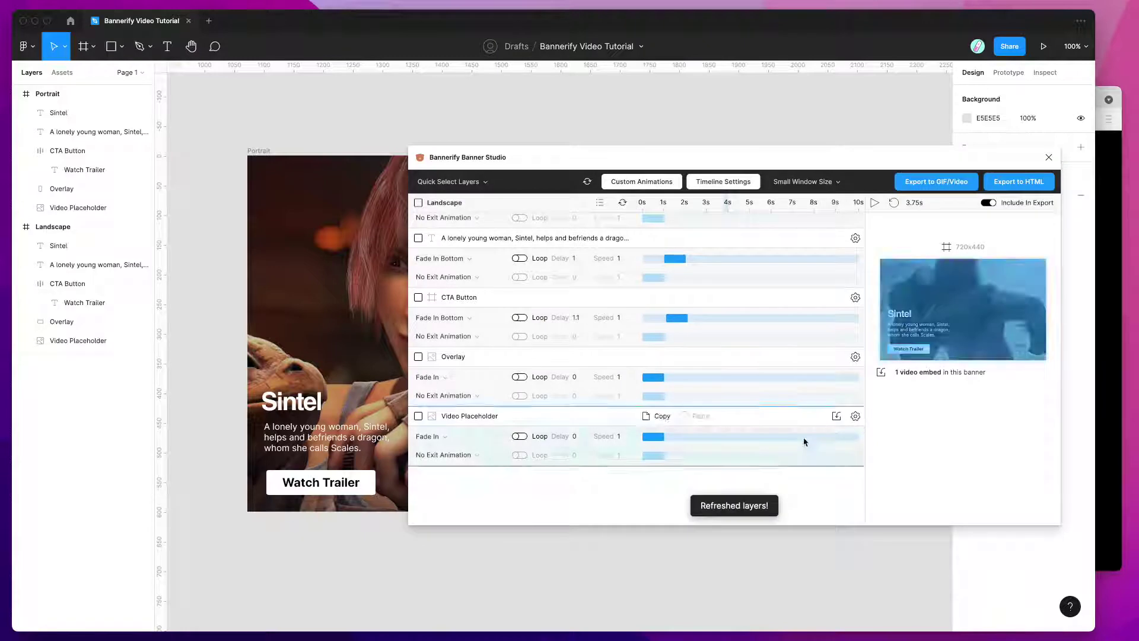
Step: Jump the Landscape timeline to 2 seconds to check the Sintel preview
left_click(686, 202)
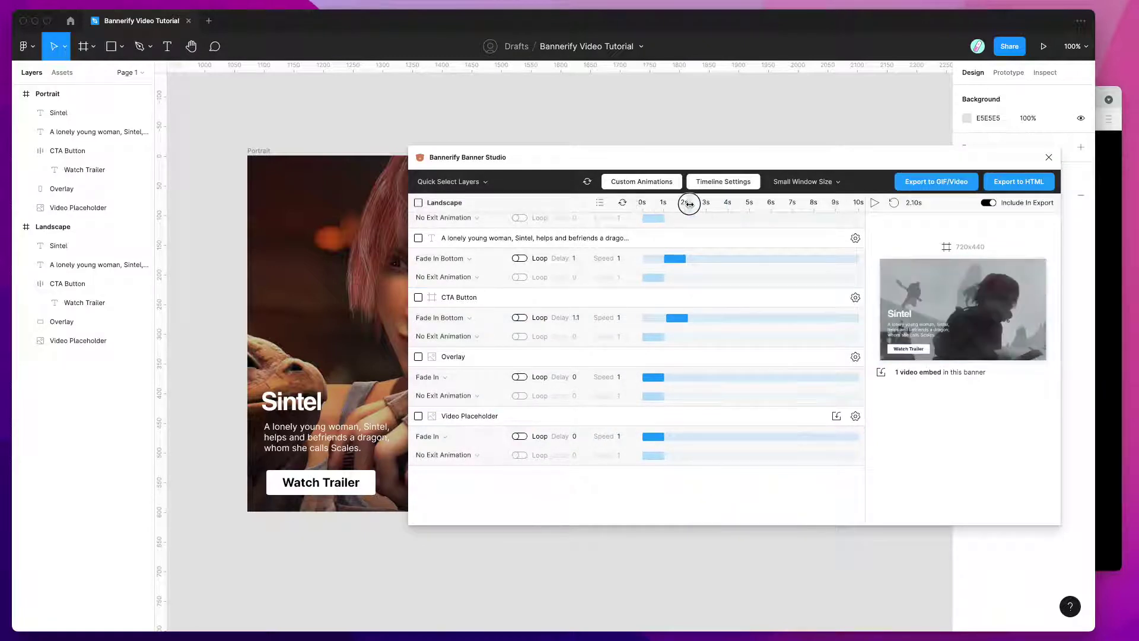
scroll(743, 340, "up", 5)
scroll(743, 340, "up", 2)
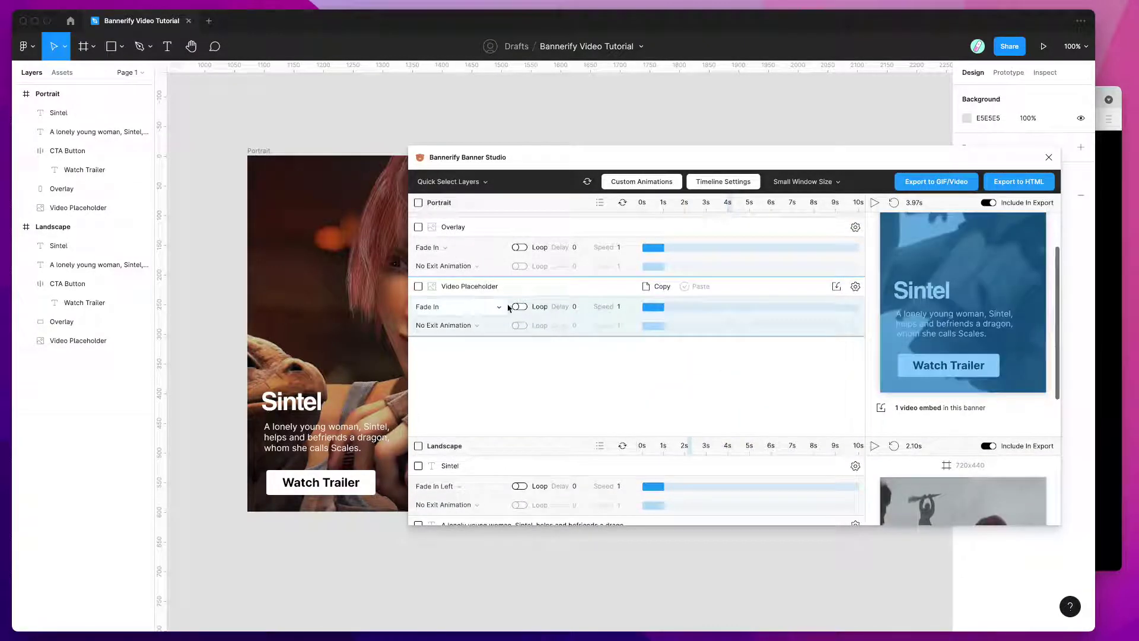
Step: Change both Portrait and Landscape Video Placeholders from Fade In to No Entry Animation
left_click(468, 307)
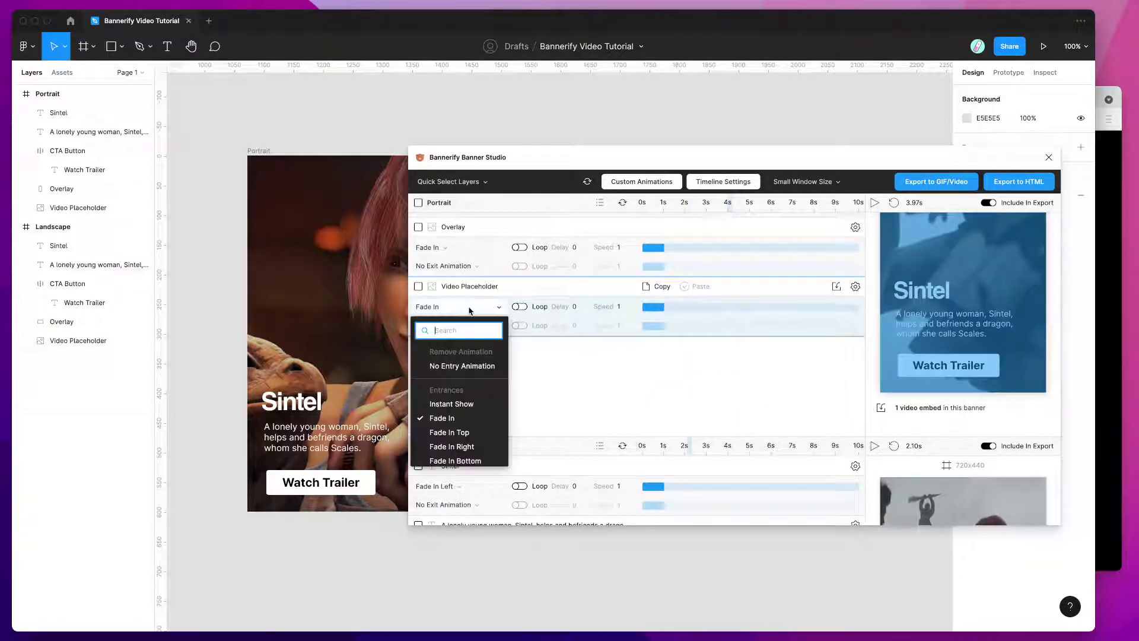
left_click(462, 366)
scroll(520, 330, "down", 5)
left_click(469, 436)
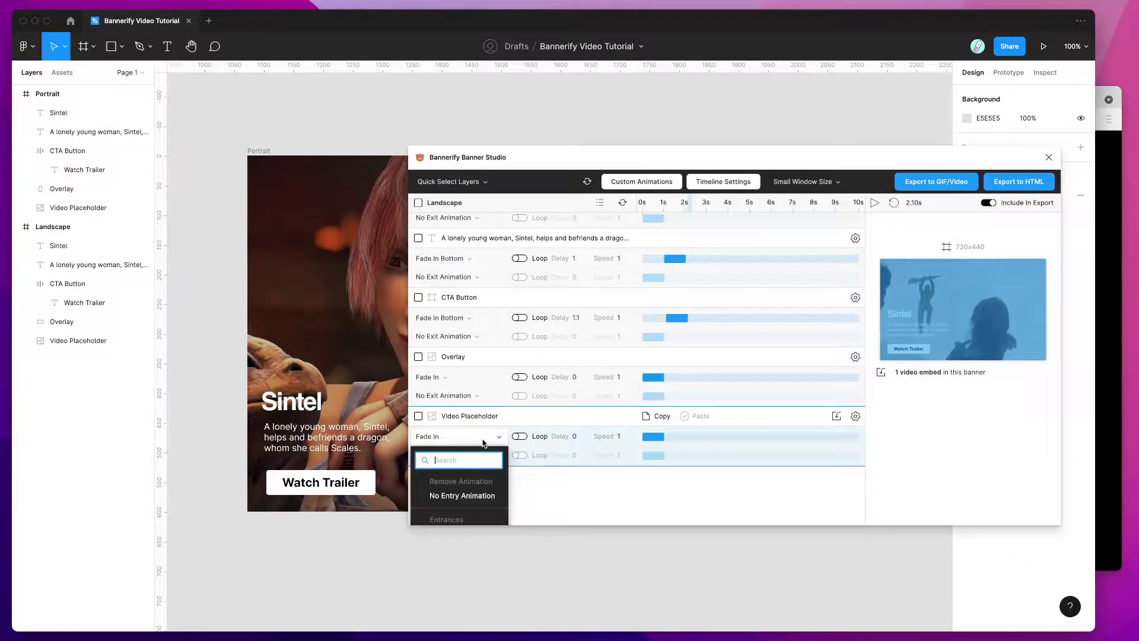
left_click(472, 491)
Step: Replay the Landscape banner preview from 0 seconds
left_click(644, 205)
left_click(875, 205)
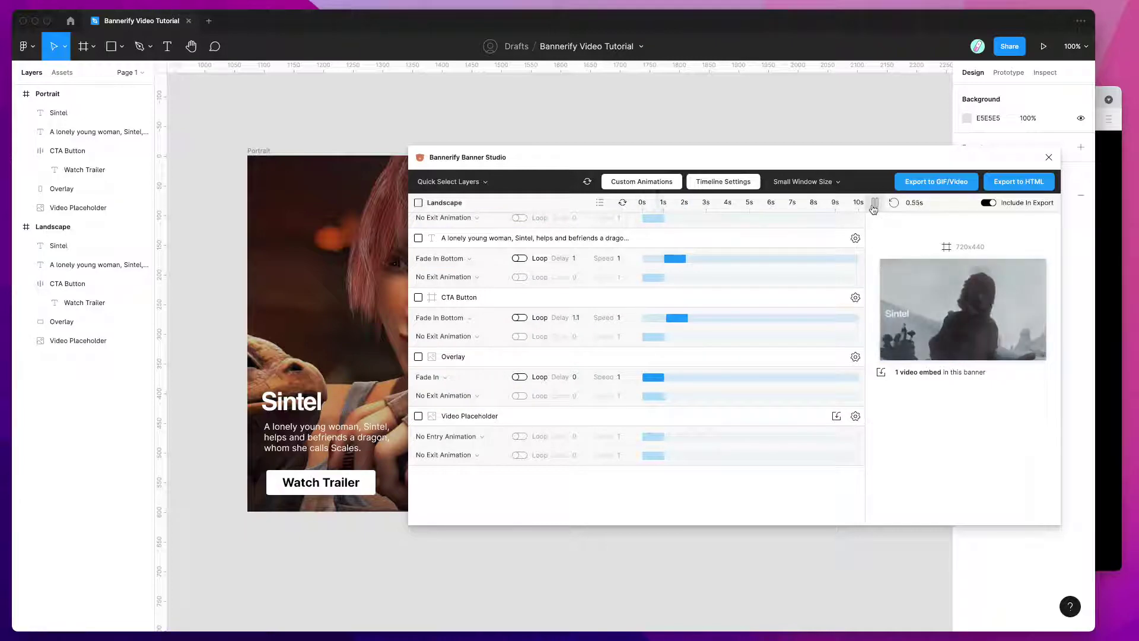
scroll(837, 270, "up", 6)
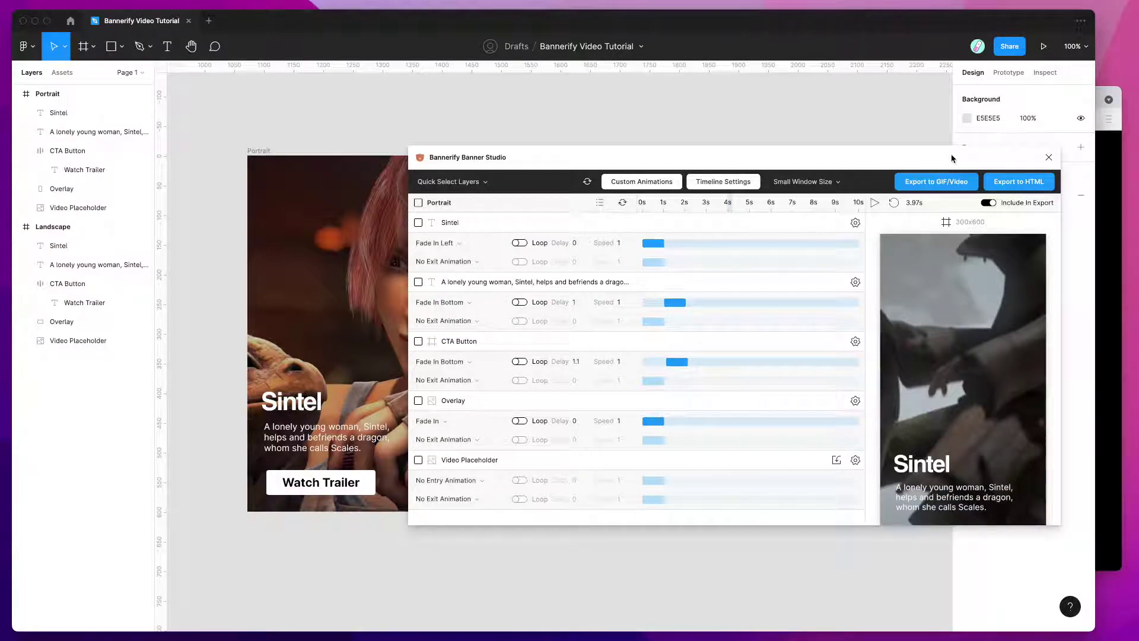
Step: Generate the HTML export of both Sintel banners and save its .zip to the Desktop
left_click(1015, 185)
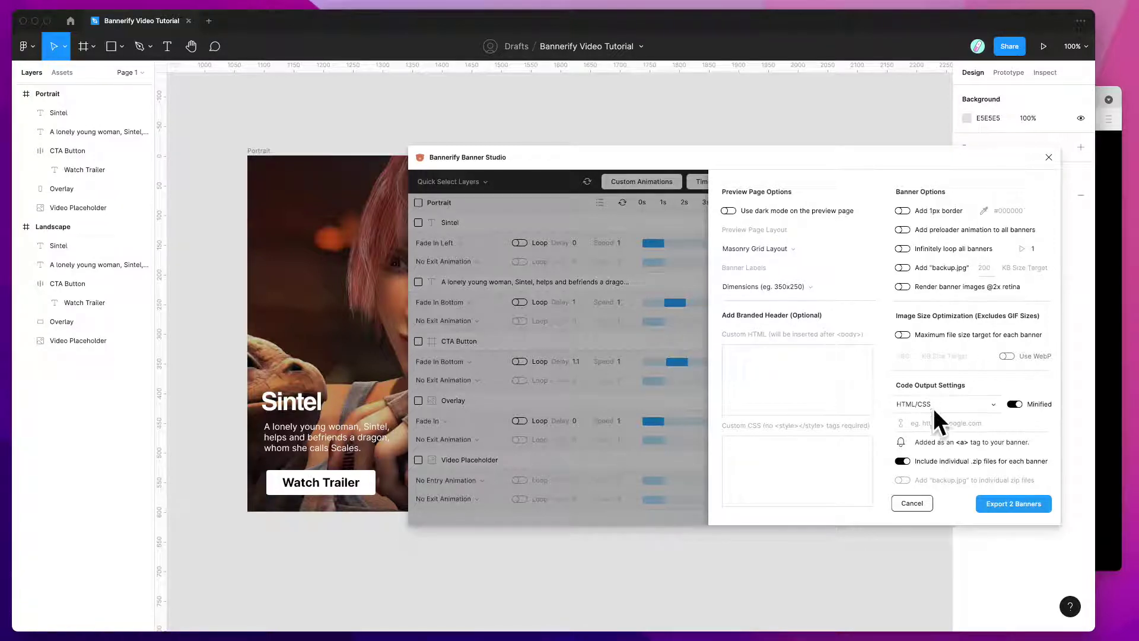
left_click(1000, 505)
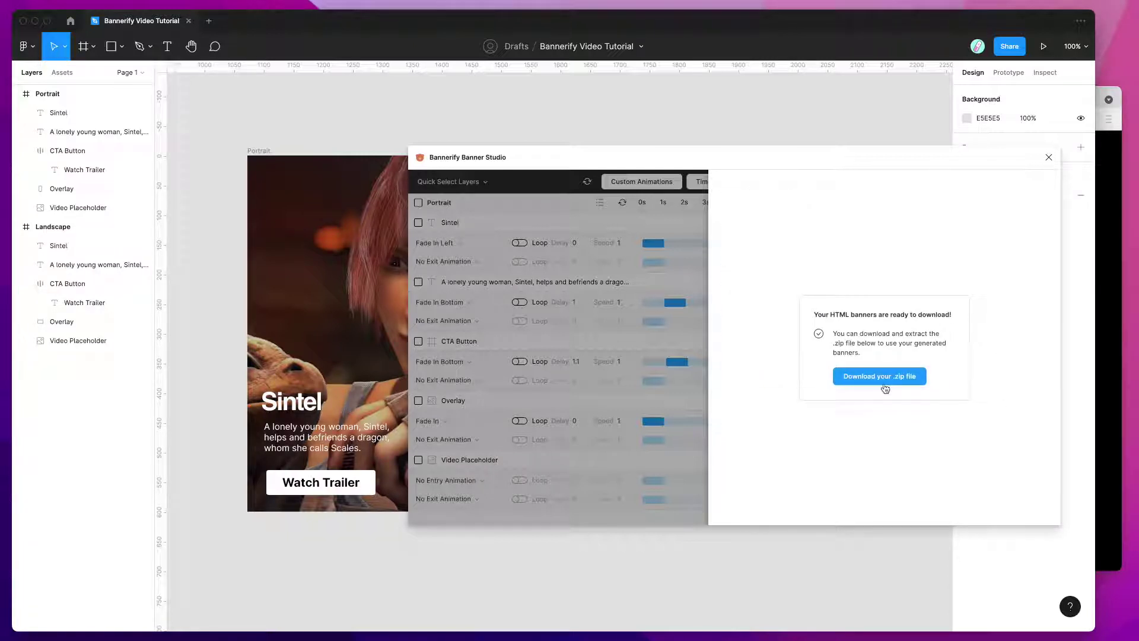
left_click(878, 376)
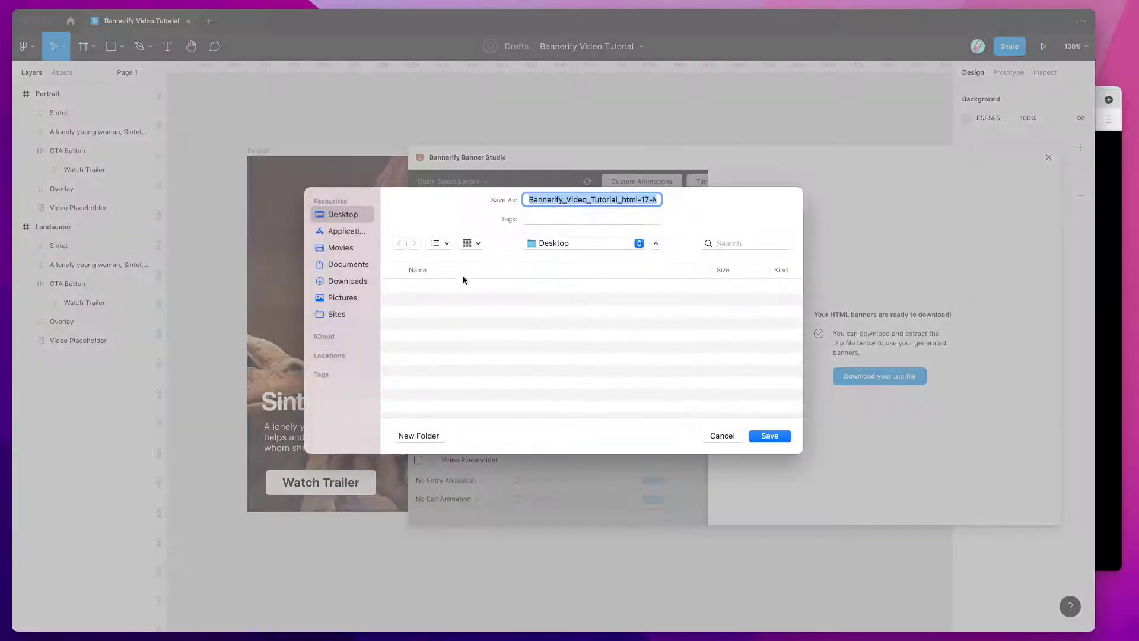
left_click(774, 437)
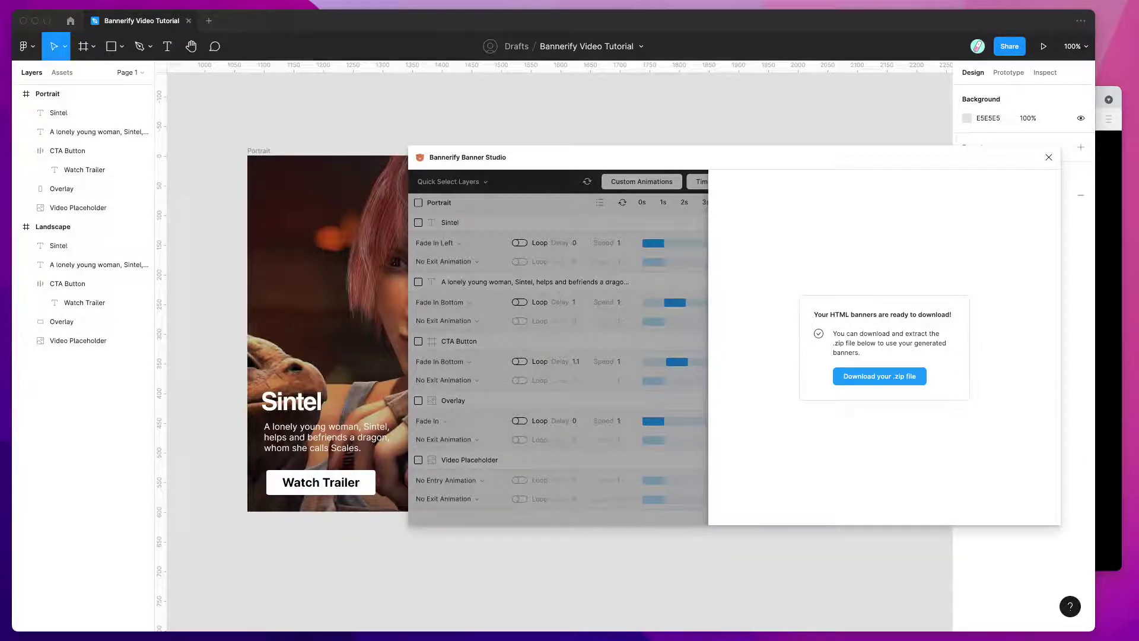
Step: Drag the exported package's index.html from Finder into a new Brave tab
left_click_drag(587, 51, 728, 121)
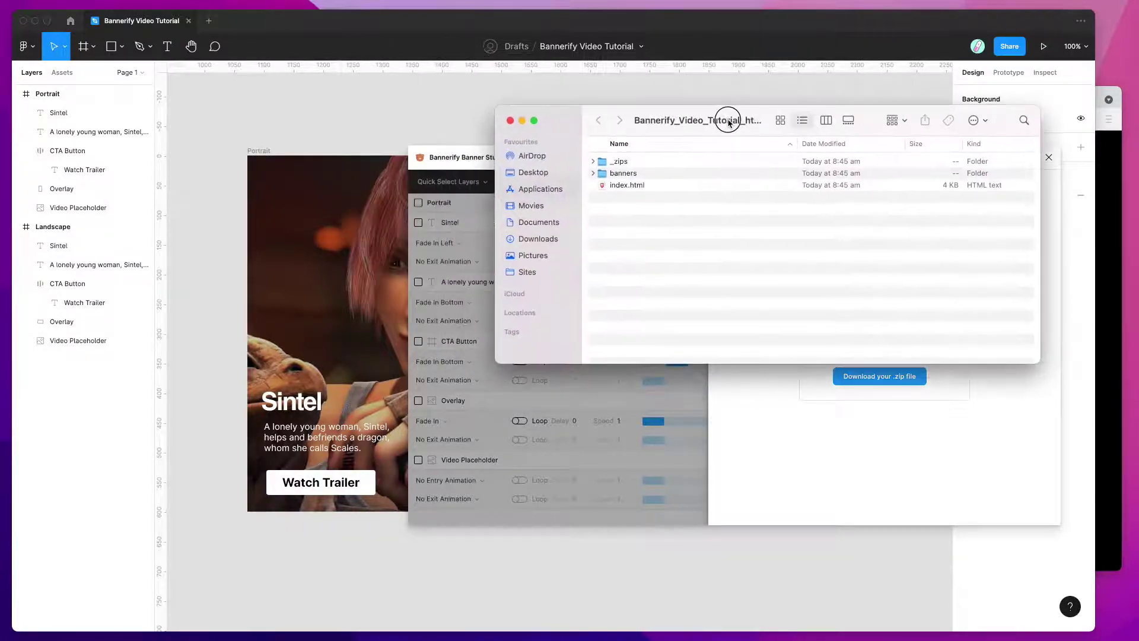
left_click_drag(689, 129, 637, 104)
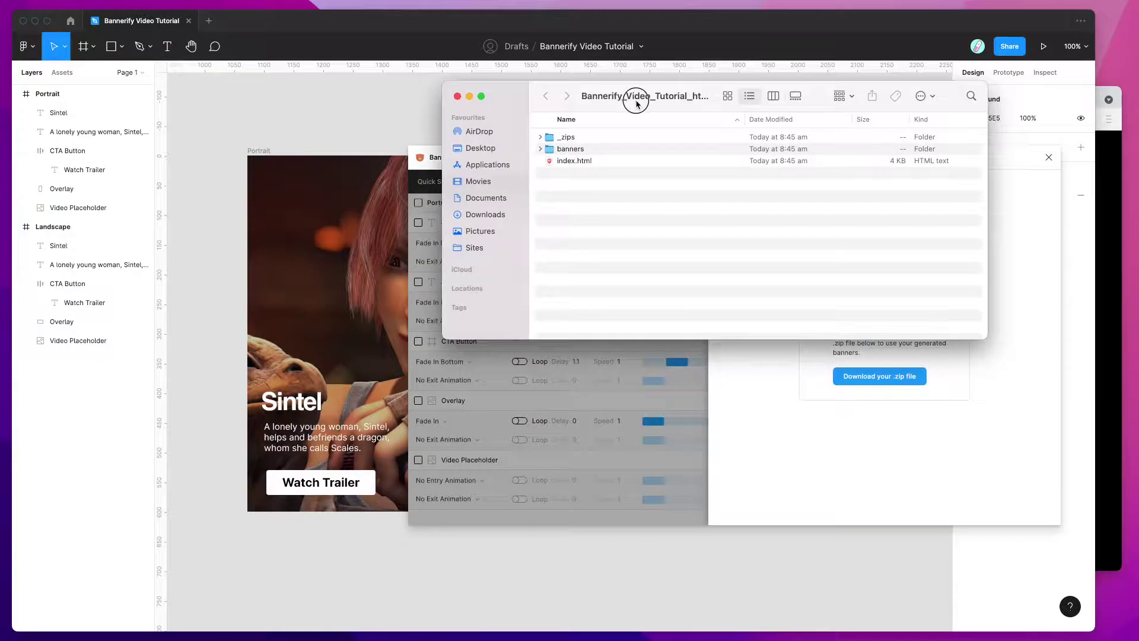
left_click(571, 161)
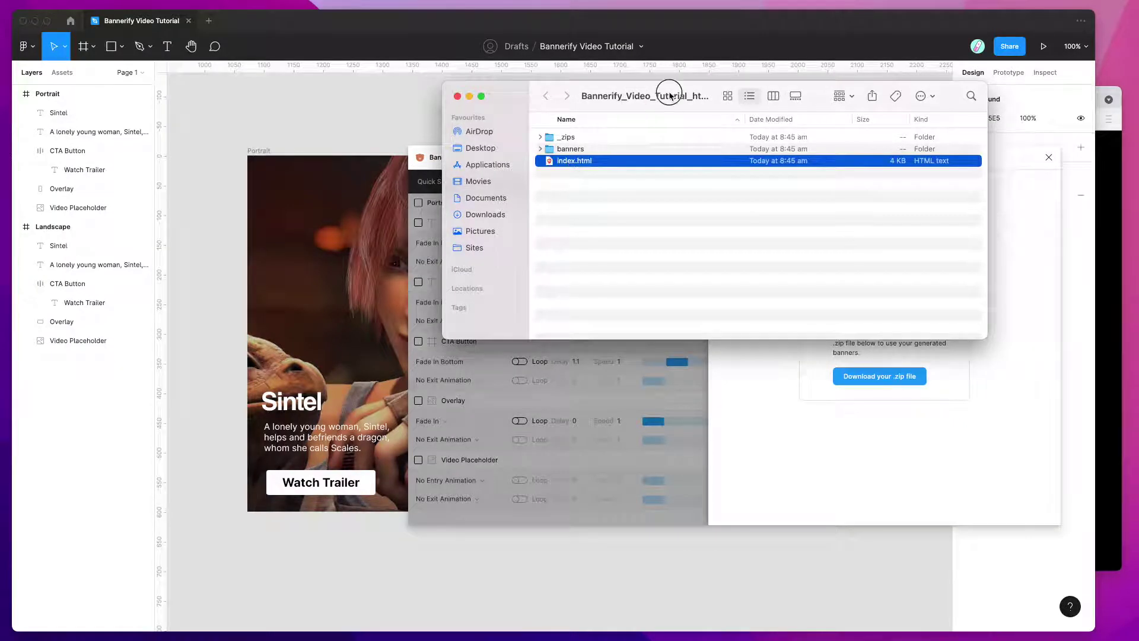
left_click_drag(669, 96, 711, 71)
left_click(1117, 167)
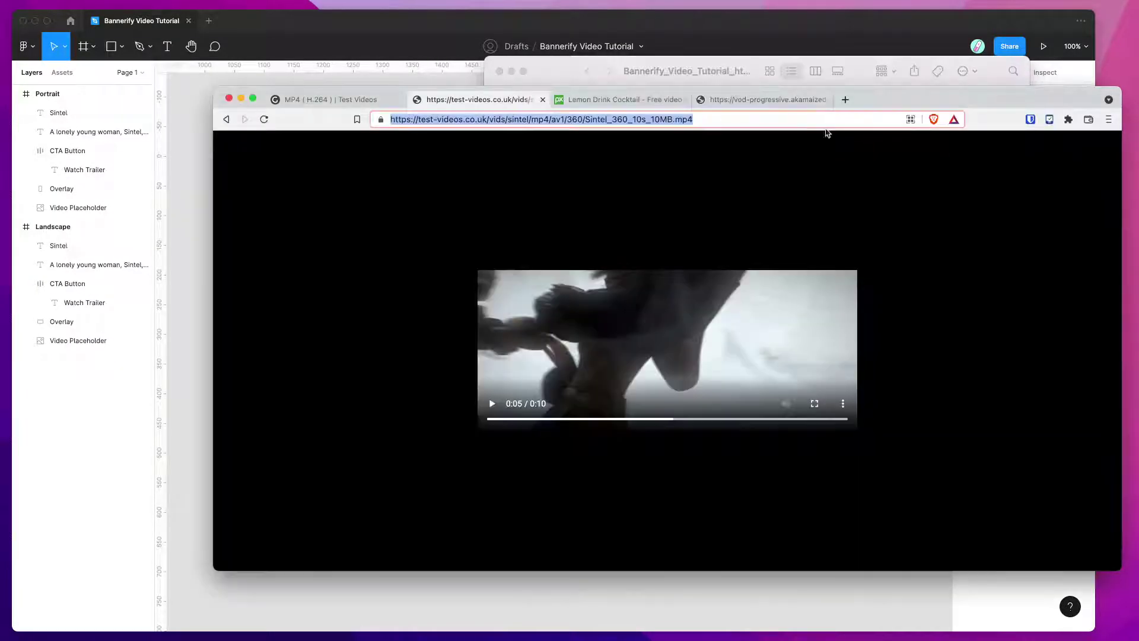
left_click(845, 99)
left_click_drag(737, 70, 750, 63)
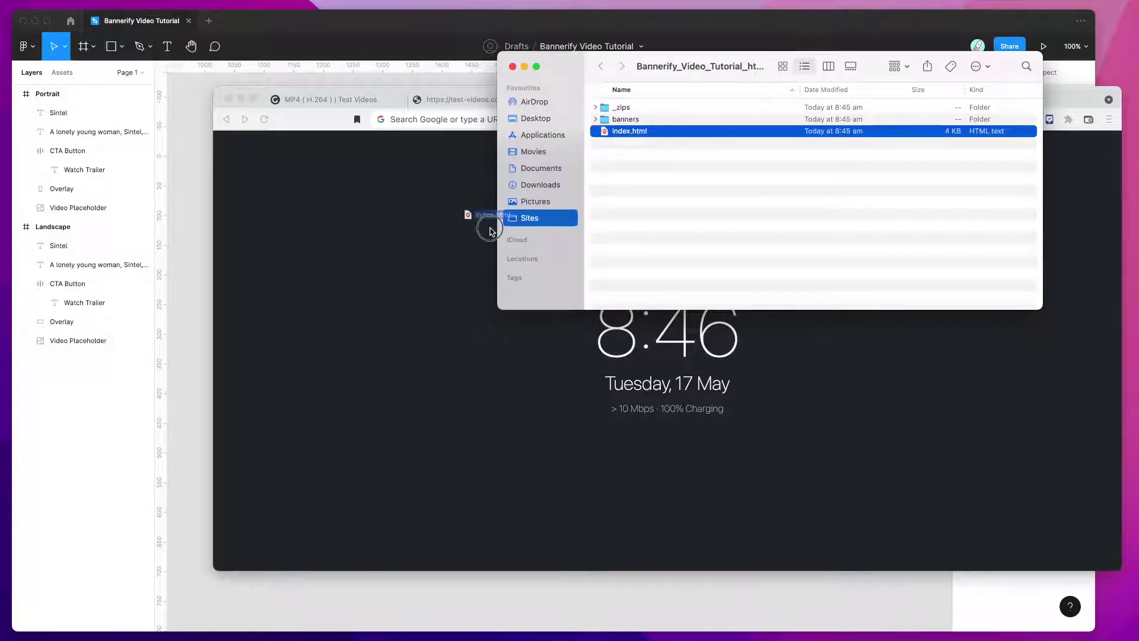
left_click_drag(533, 206, 458, 249)
Step: Scroll through the page and replay both Sintel banner animations
scroll(768, 316, "down", 3)
scroll(768, 316, "down", 2)
scroll(384, 315, "up", 1)
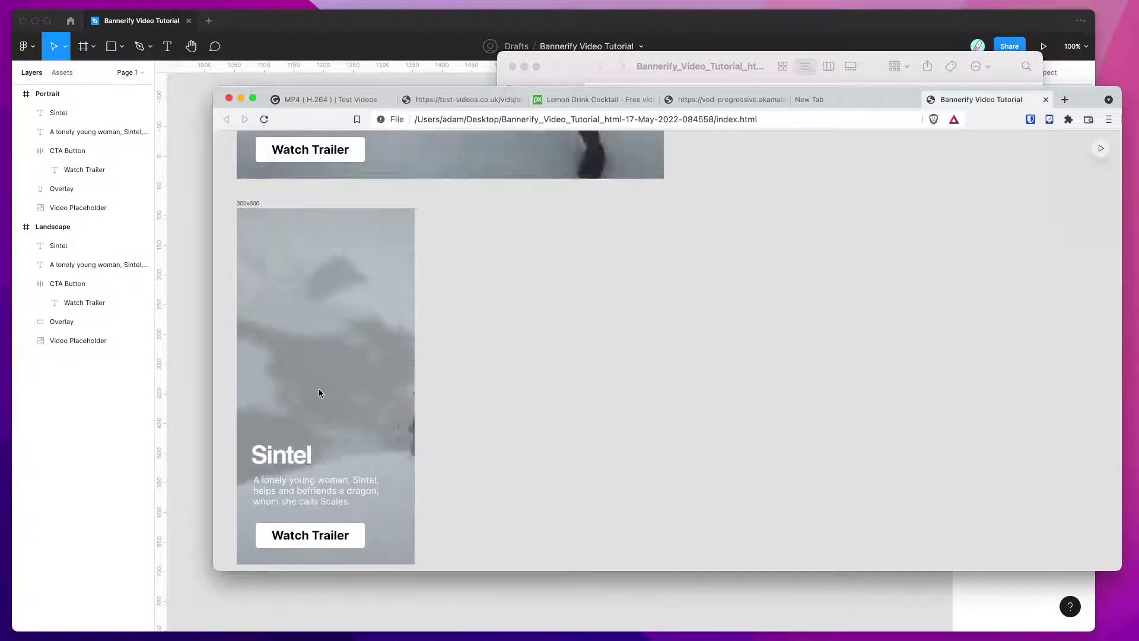
scroll(334, 368, "up", 3)
scroll(333, 368, "up", 1)
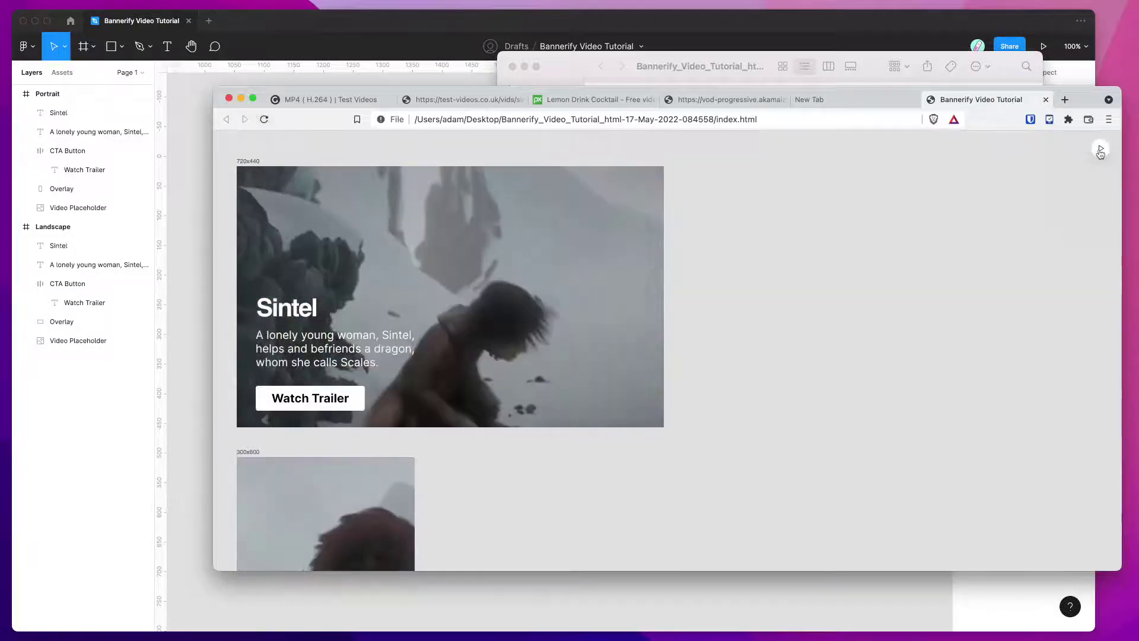
left_click(1101, 149)
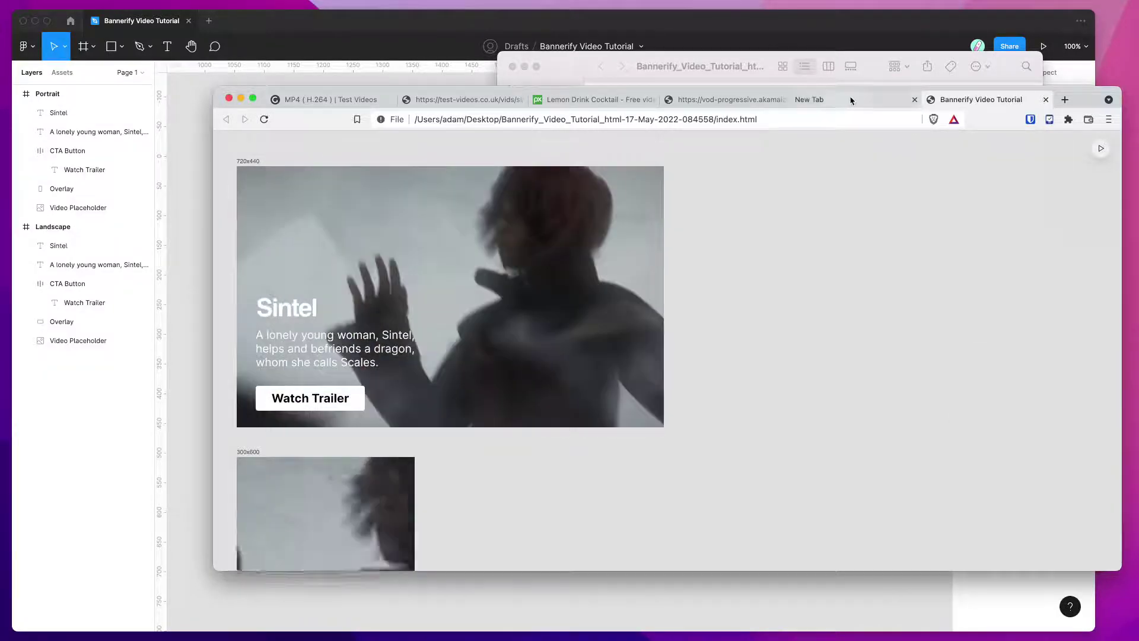
left_click_drag(869, 57, 861, 62)
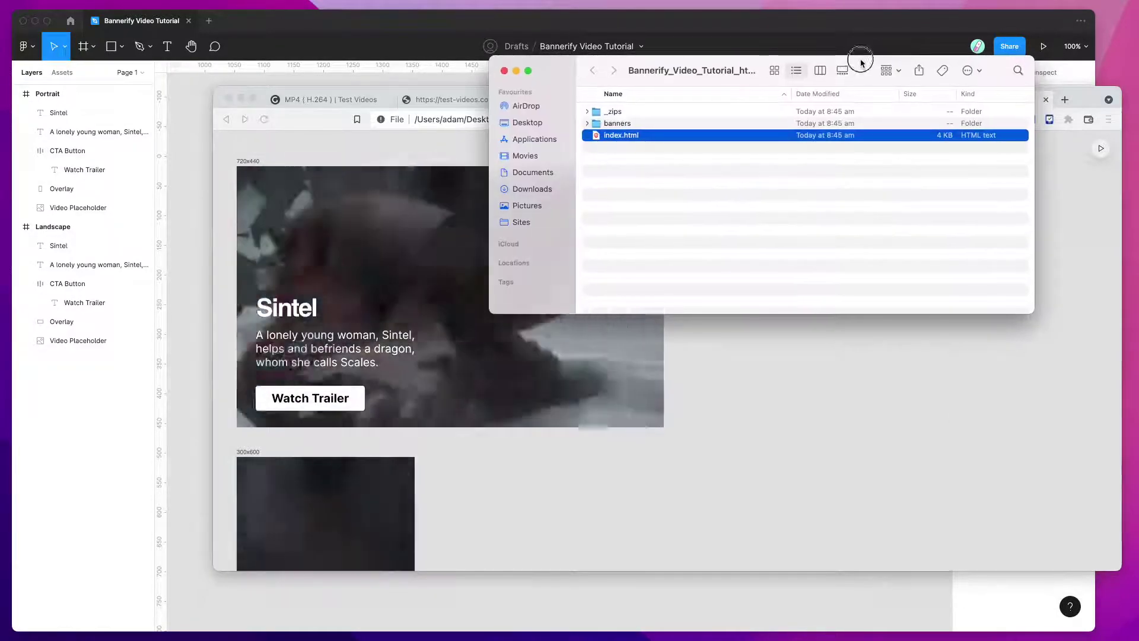
Step: Quick Look 214.jpg in banners > 300x600_Portrait > images, then open the portrait index.html in Brave
left_click(587, 122)
left_click(596, 136)
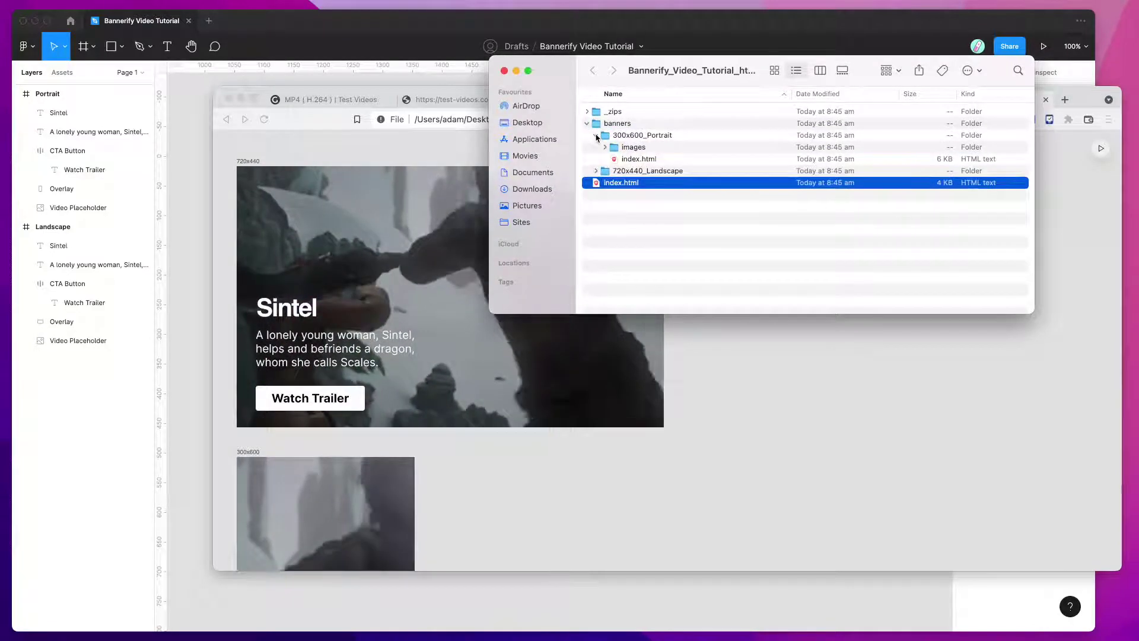
left_click(605, 147)
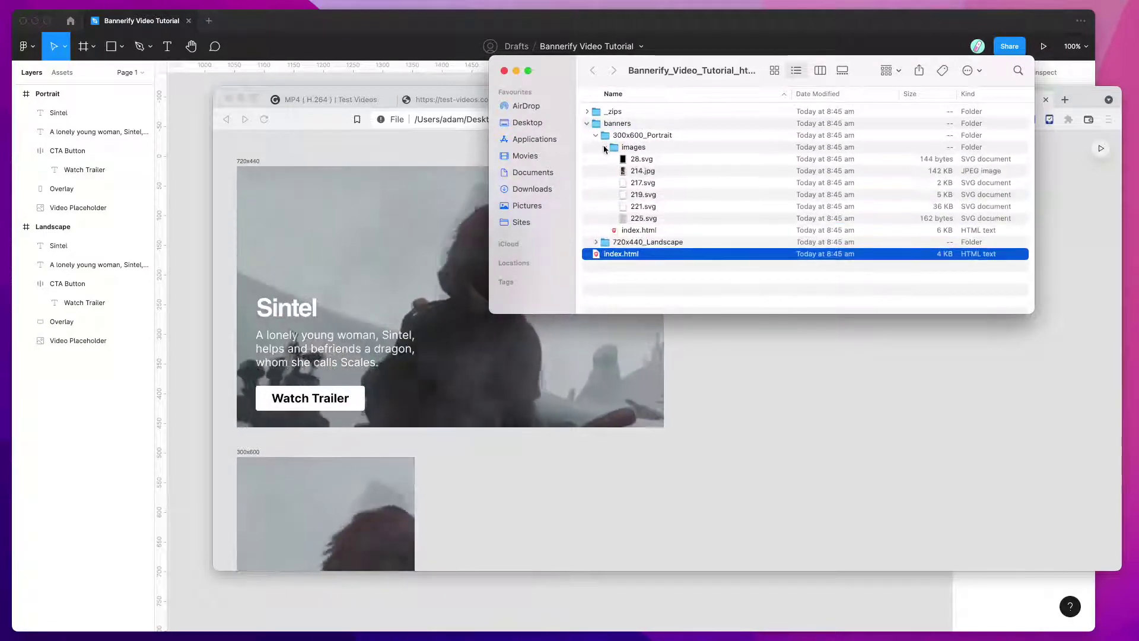
left_click(642, 172)
key("space")
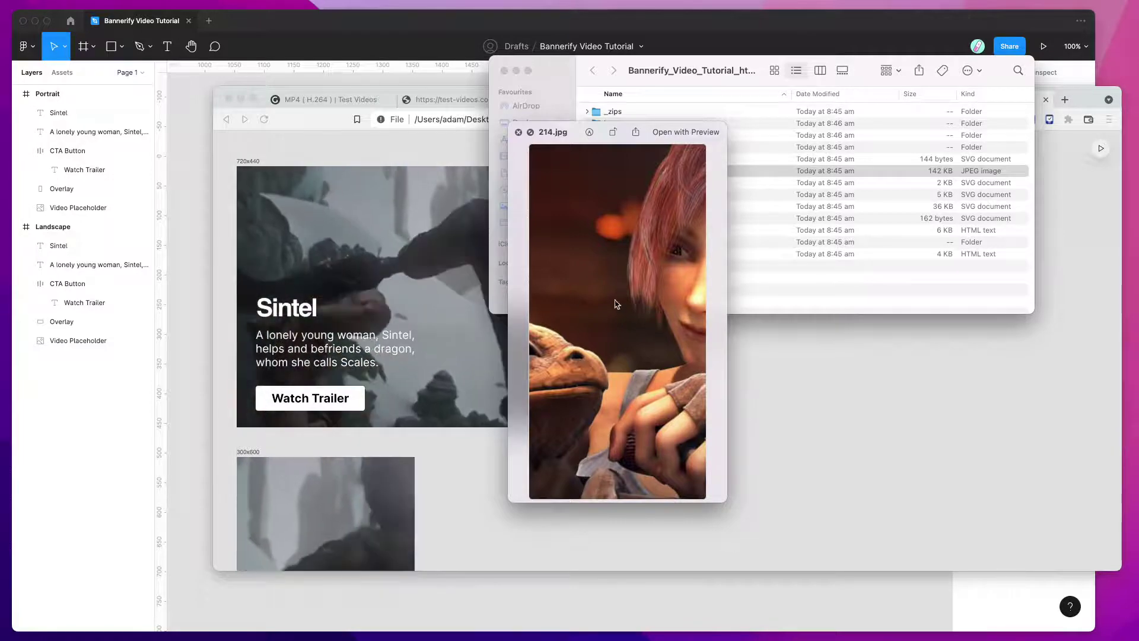
key("space")
left_click(639, 230)
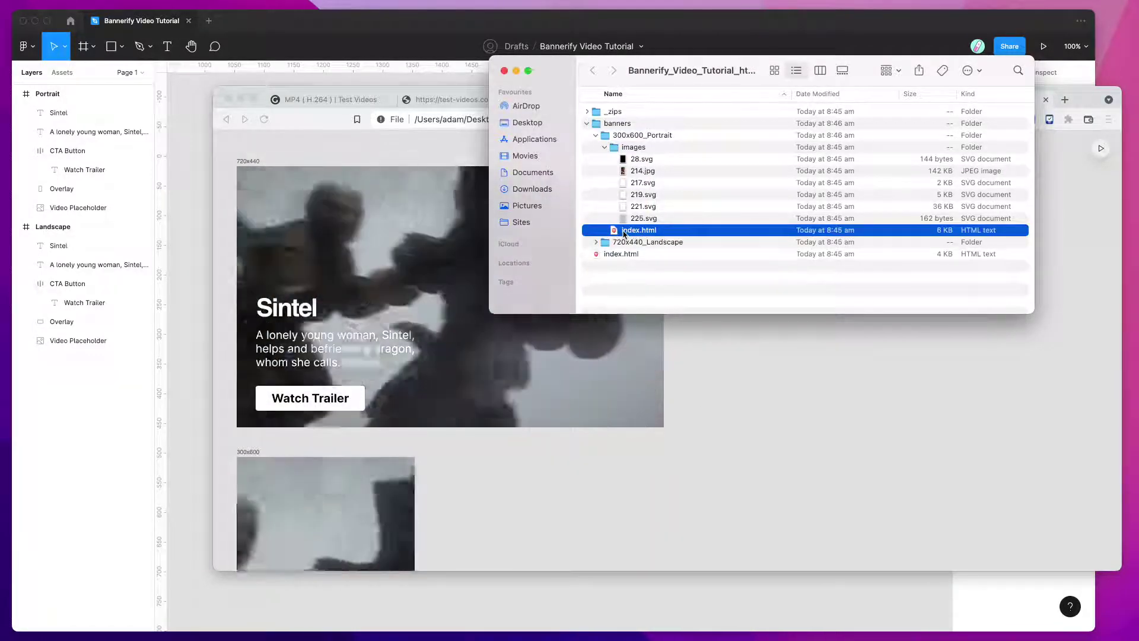
left_click_drag(630, 233, 749, 356)
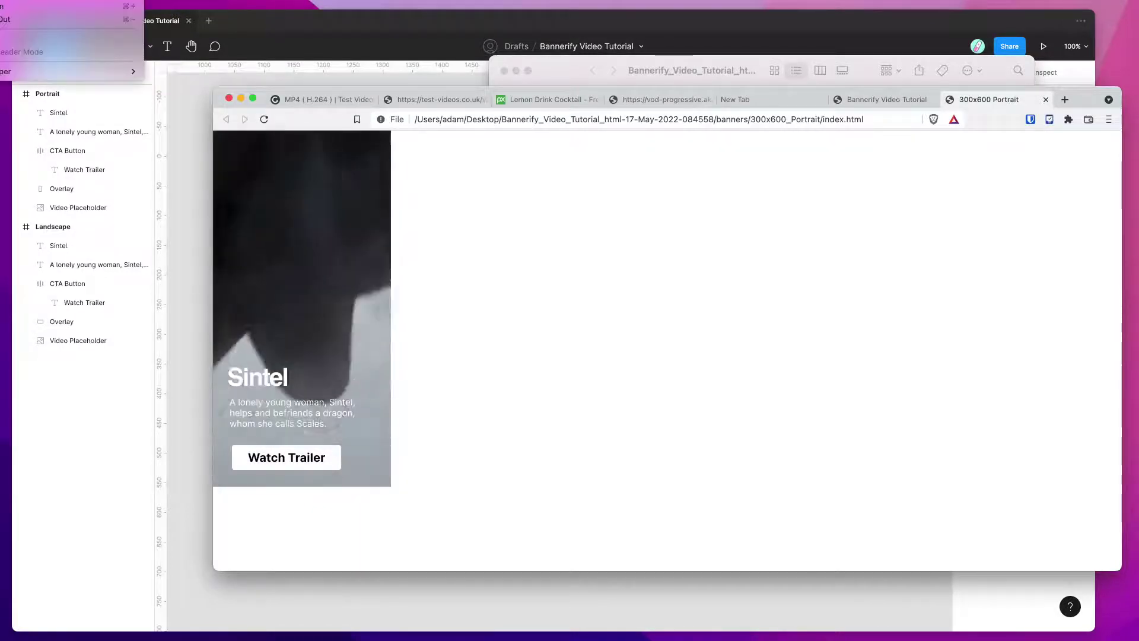
Step: View the portrait page source and search 'vide' to find the images/214.jpg poster path
mouse_move(119, 72)
left_click(177, 76)
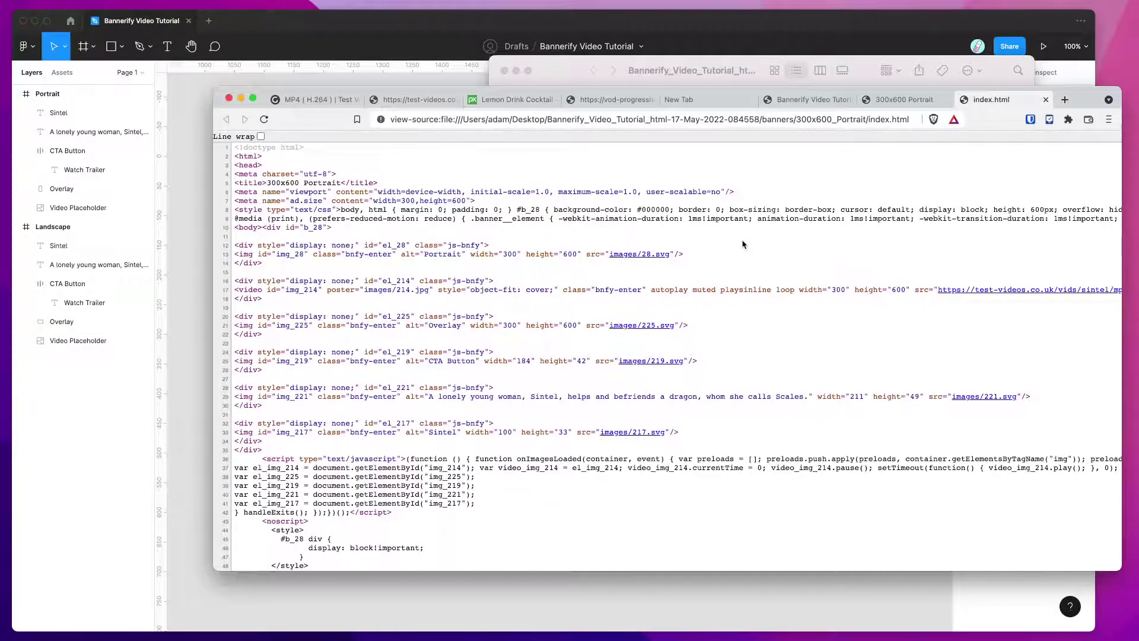
key("super+f")
type("video")
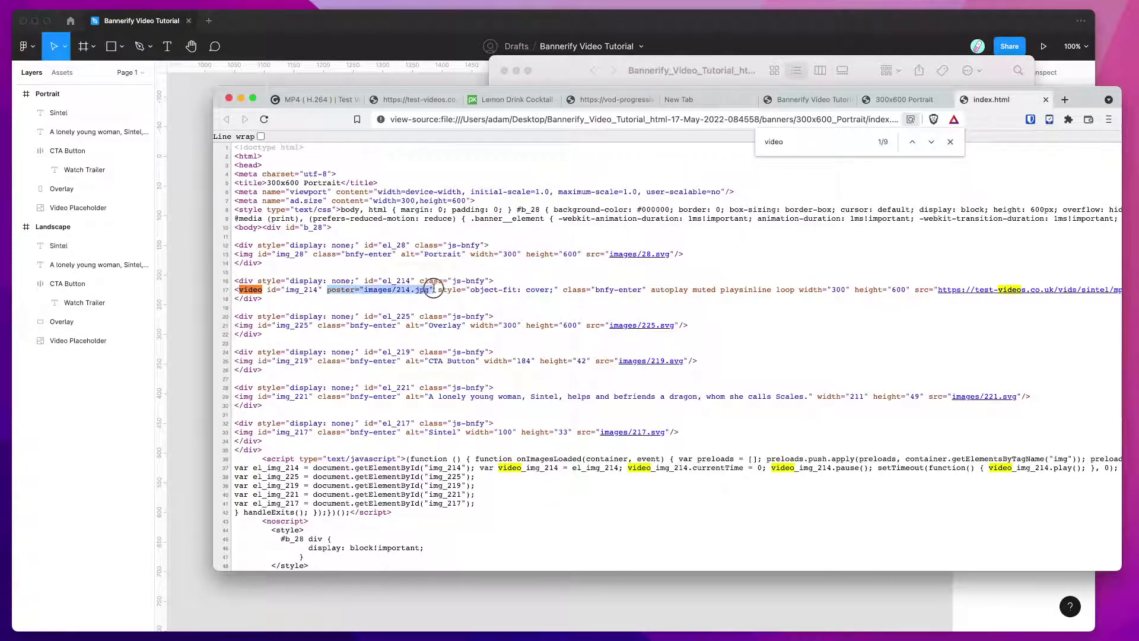
left_click_drag(429, 291, 391, 290)
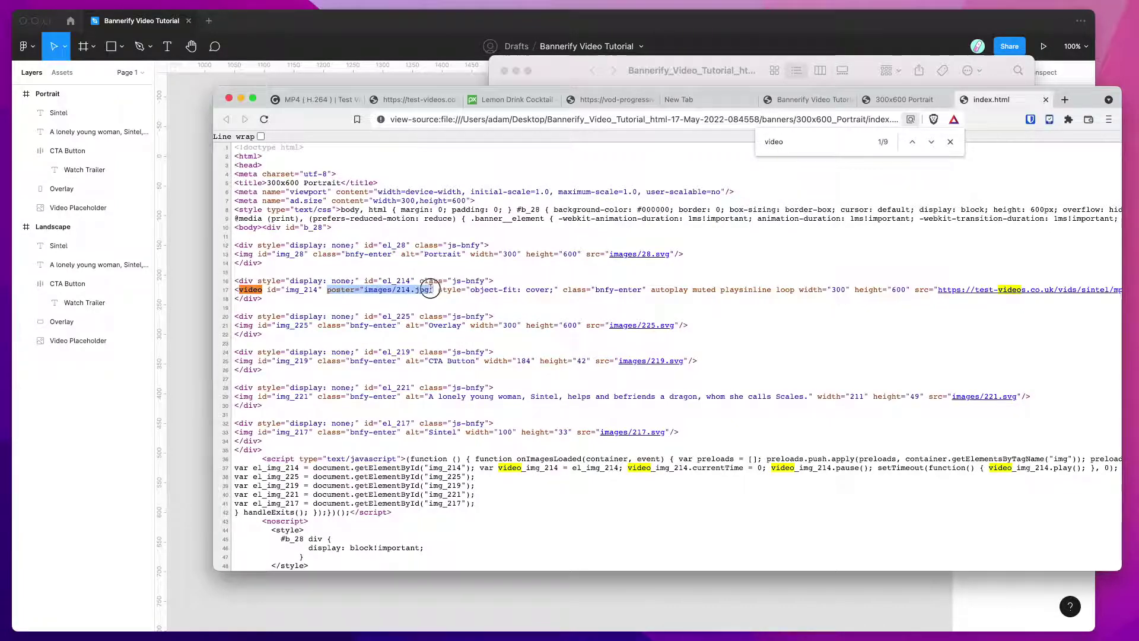
left_click(733, 33)
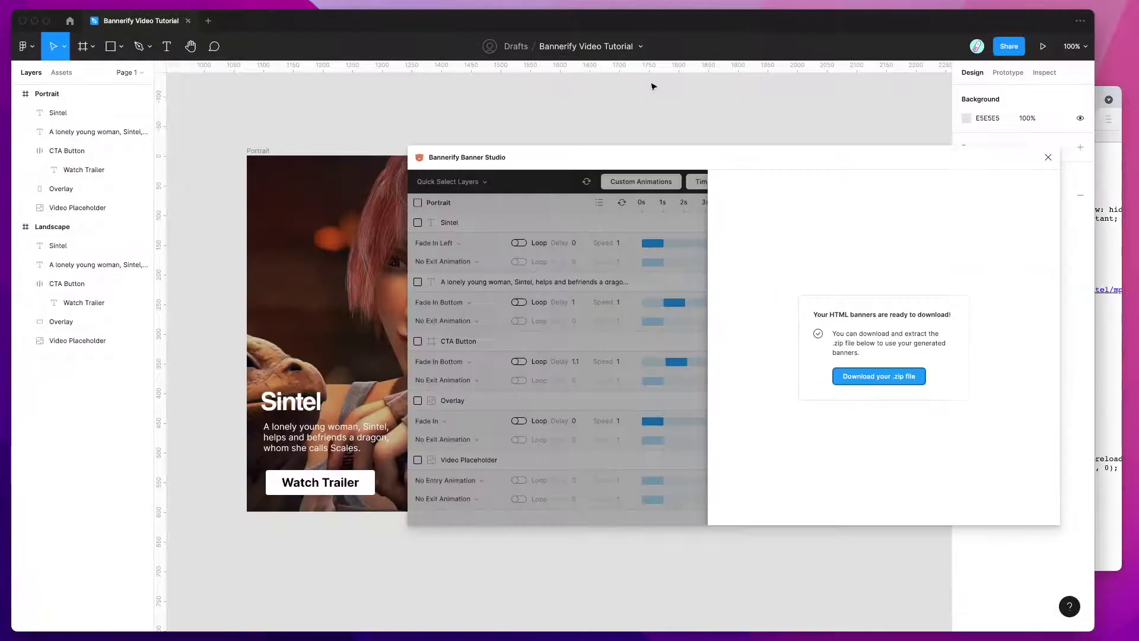
Step: Select both Video Placeholder layers, close Brave's view-source tab, and dismiss Bannerify's download panel
left_click(78, 209)
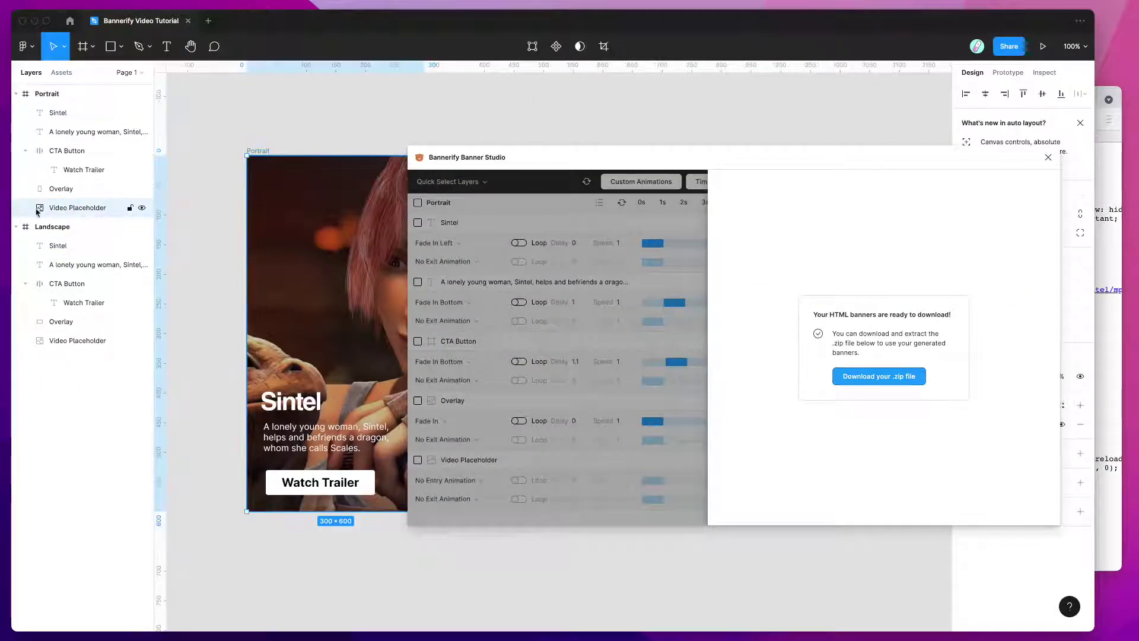
left_click(89, 340)
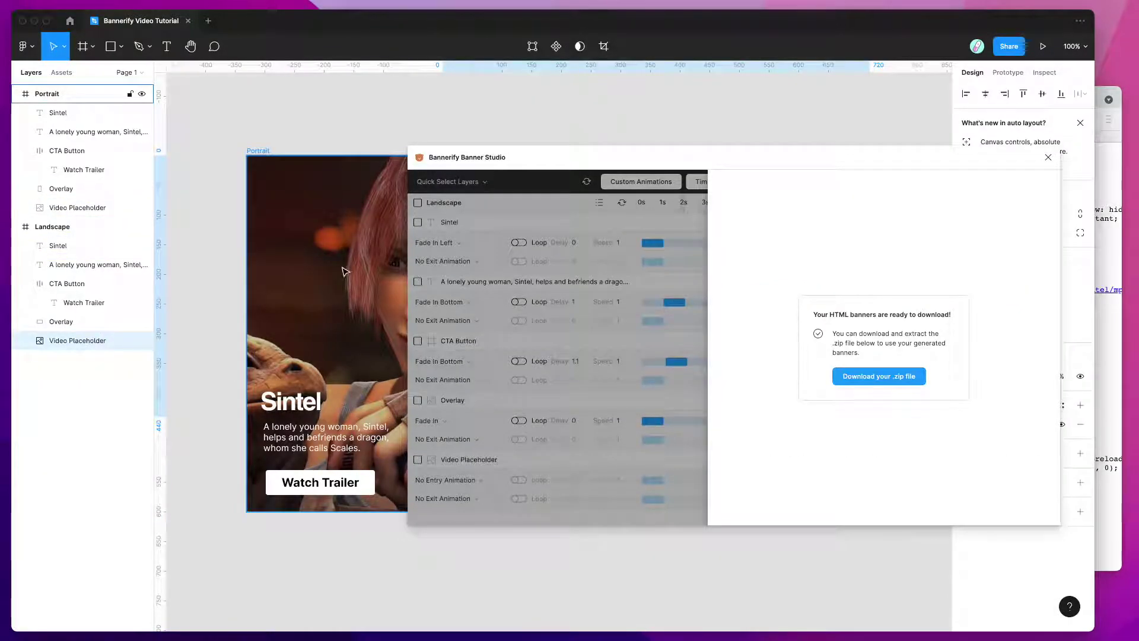
left_click(1102, 95)
key("super+shift+a")
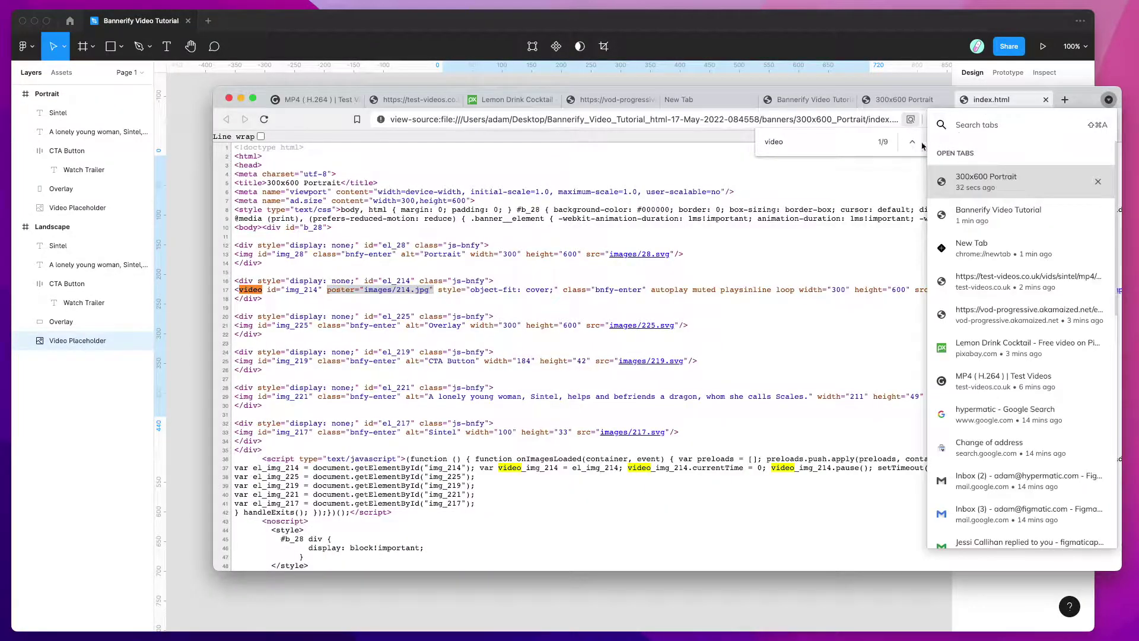
key("Escape")
key("Escape")
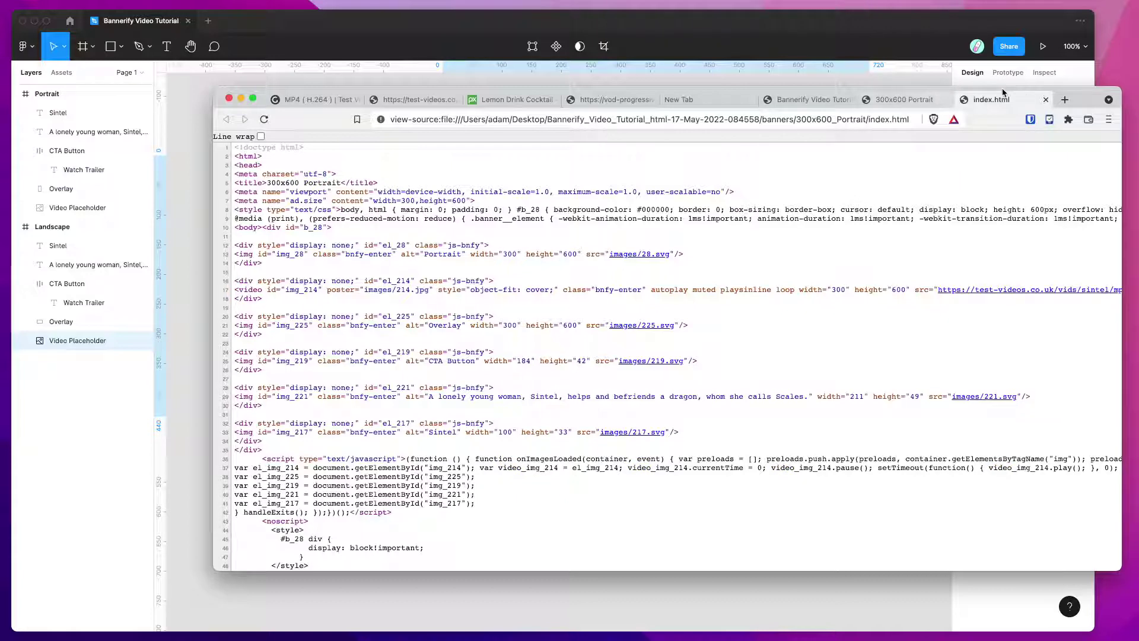
left_click(1046, 100)
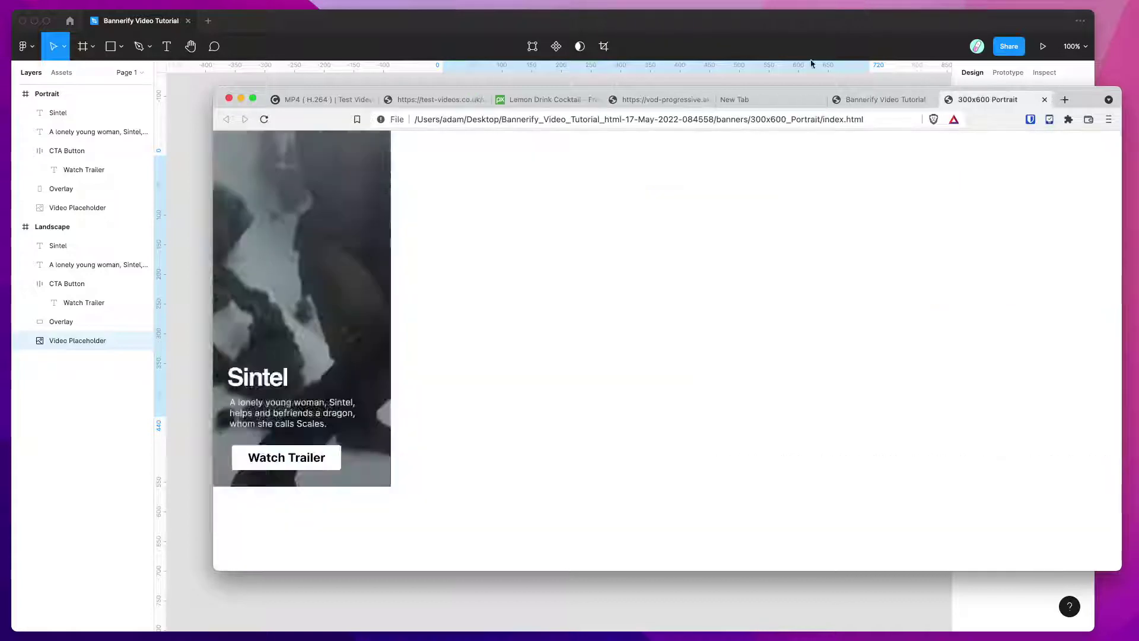
left_click(717, 29)
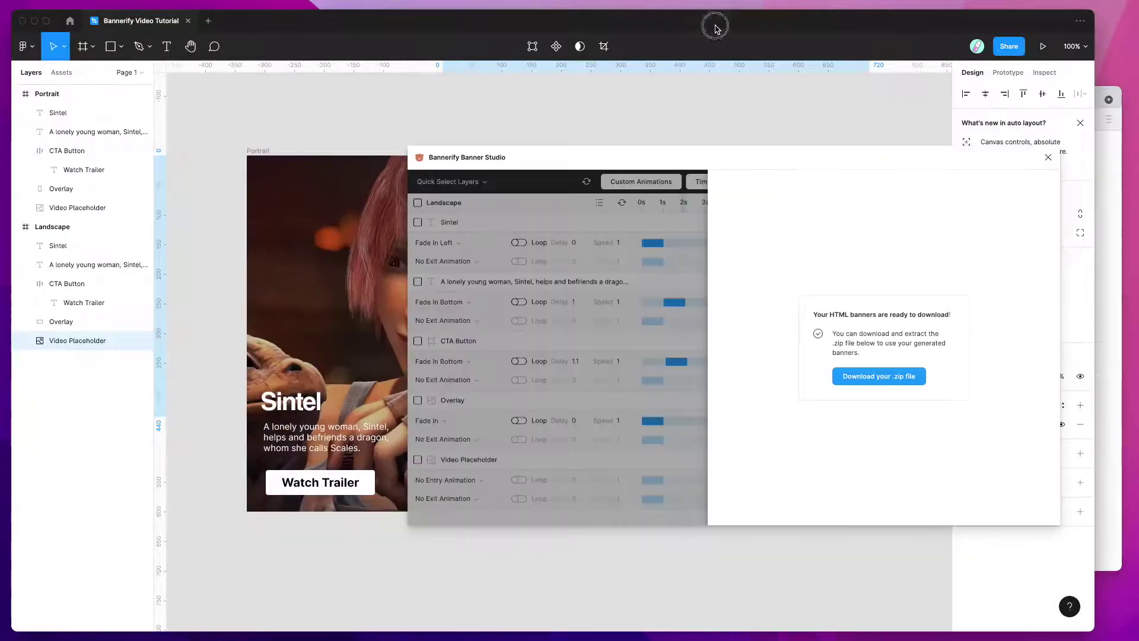
left_click(682, 224)
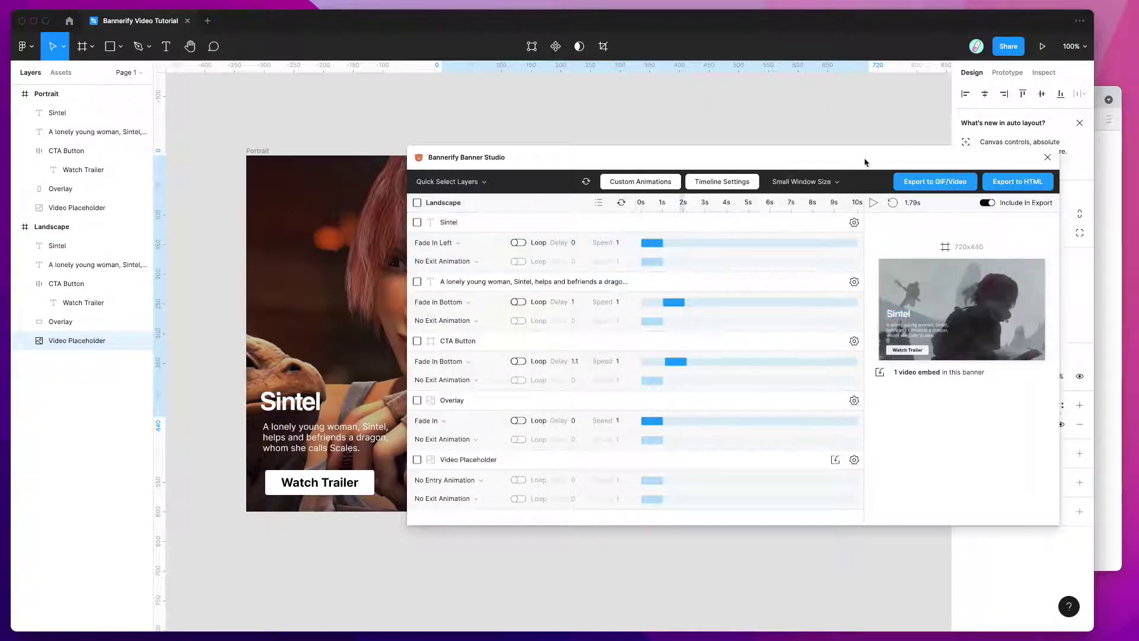
Step: Render both banners as WebM videos and start downloading the resulting .zip
left_click(942, 187)
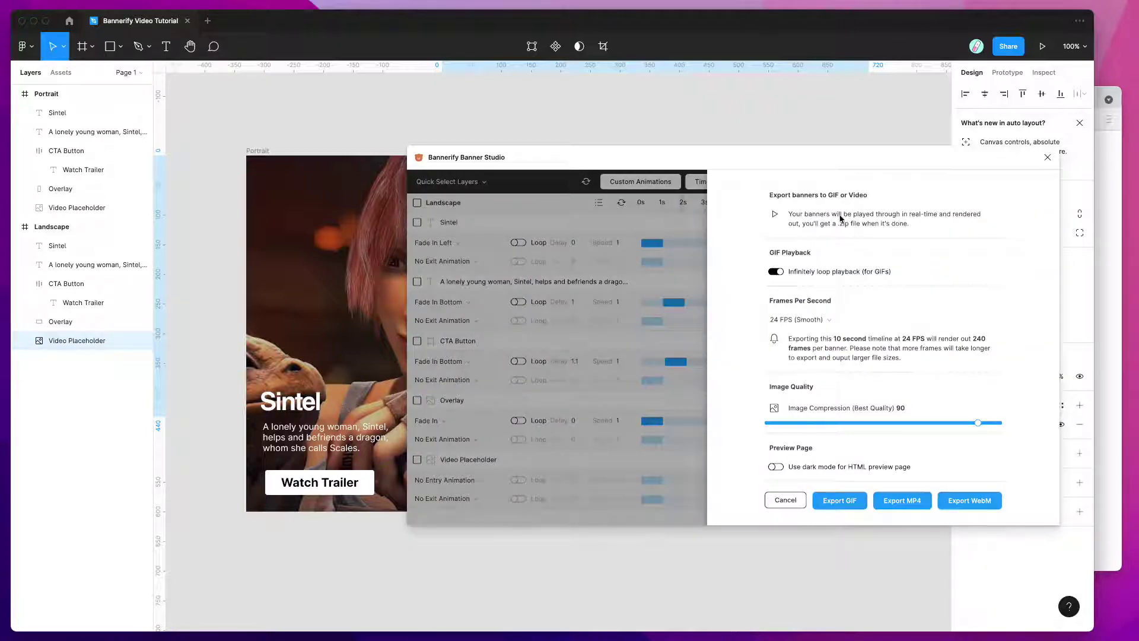
left_click(971, 501)
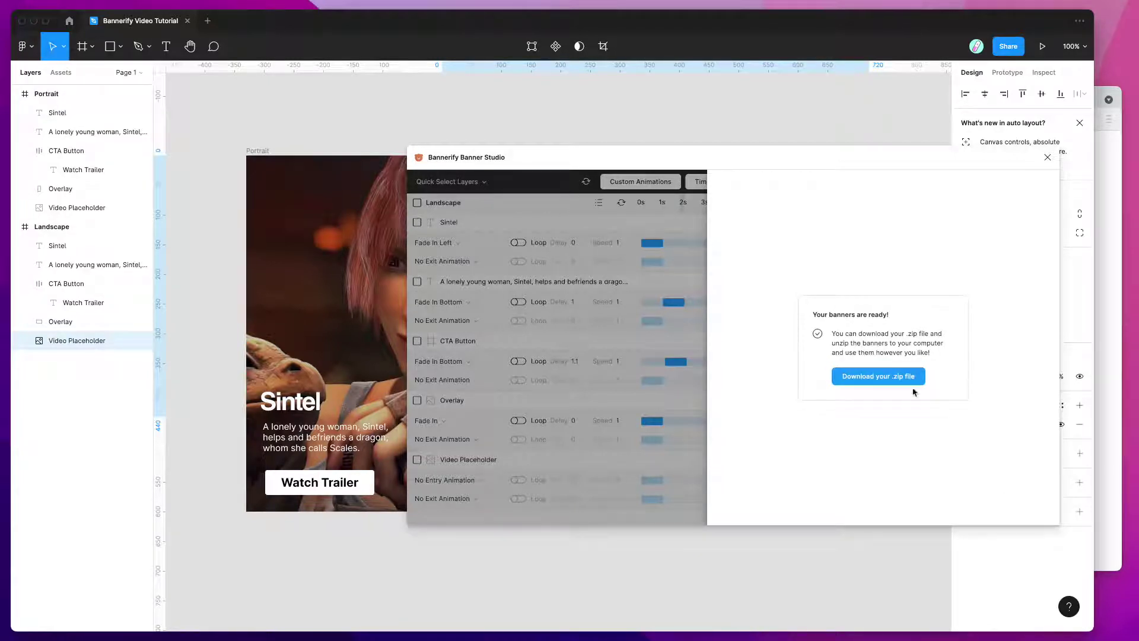
left_click(873, 378)
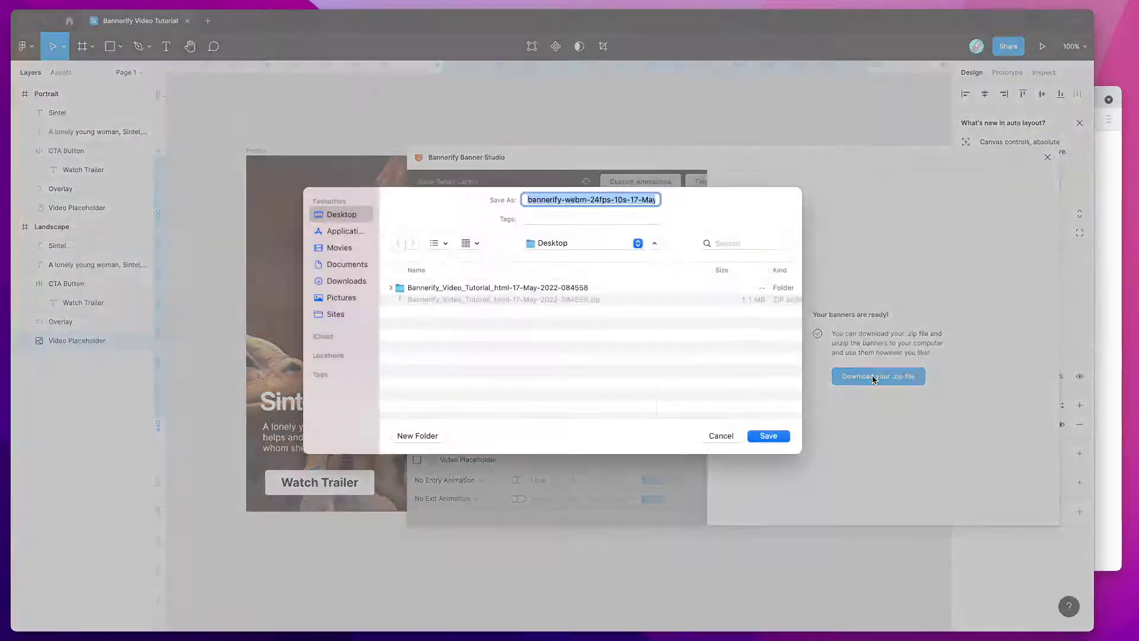
Step: Save the WebM zip to the Desktop and open its bannerify-webm index.html
left_click(781, 437)
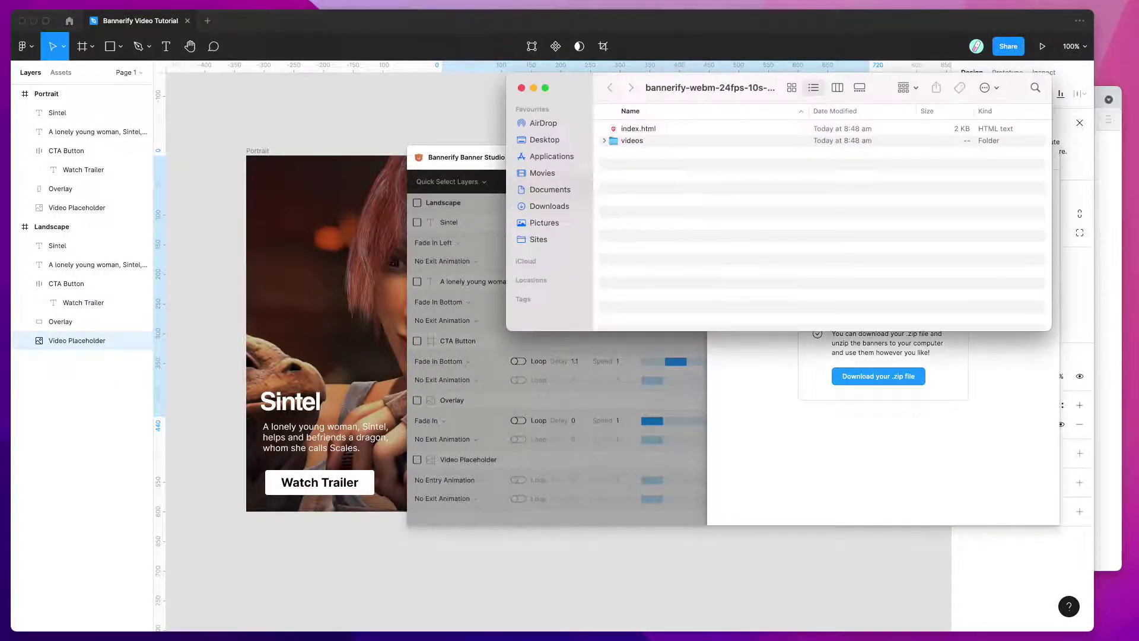
left_click(640, 147)
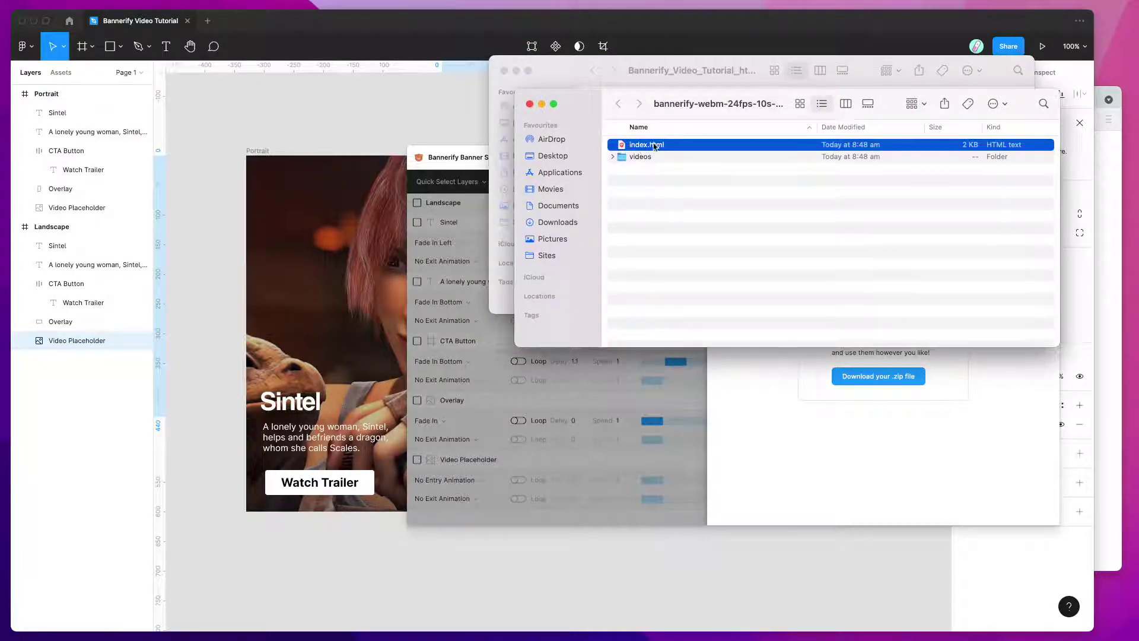
double_click(645, 145)
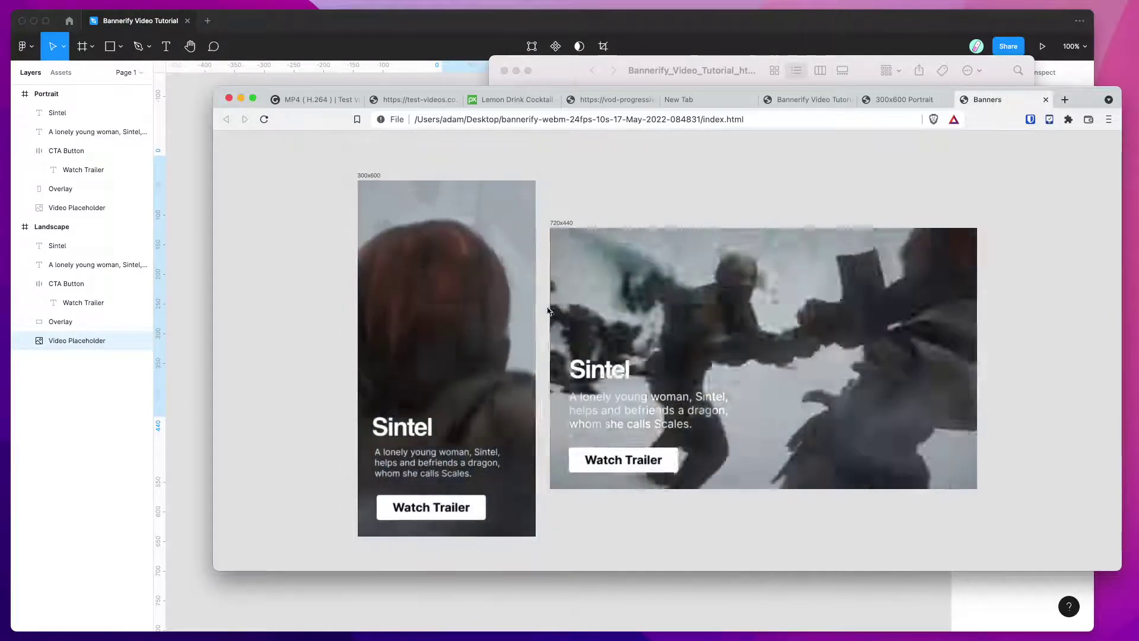
Step: Watch both exported WebM banners play, then bring the Finder window forward
left_click(735, 58)
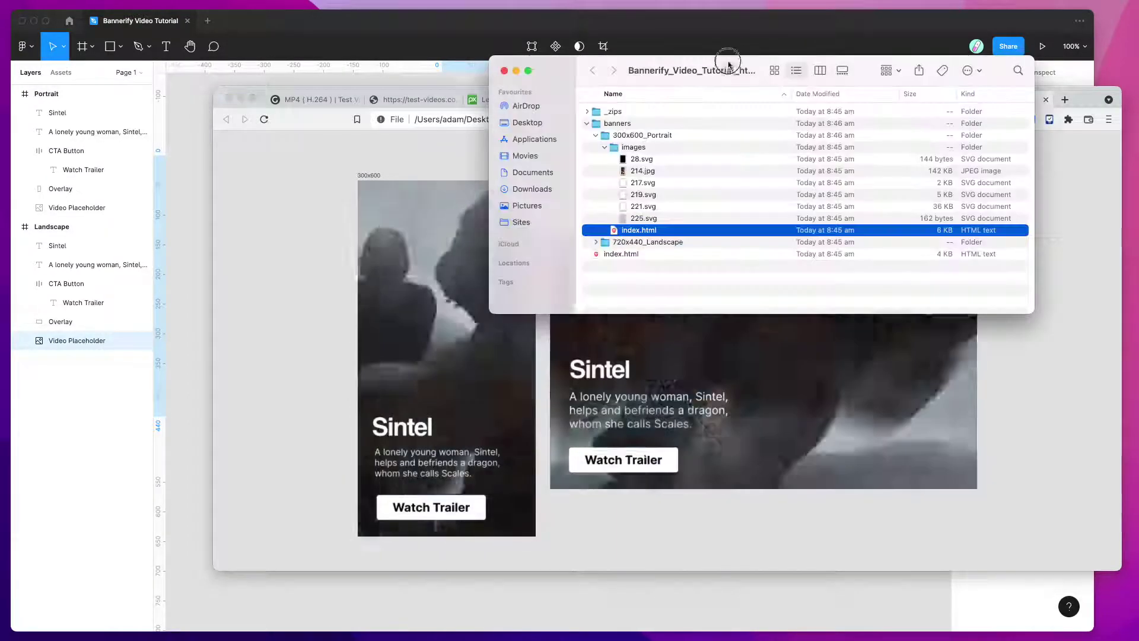
Step: Open the bannerify-webm export's videos folder from the Desktop in Finder
left_click(527, 123)
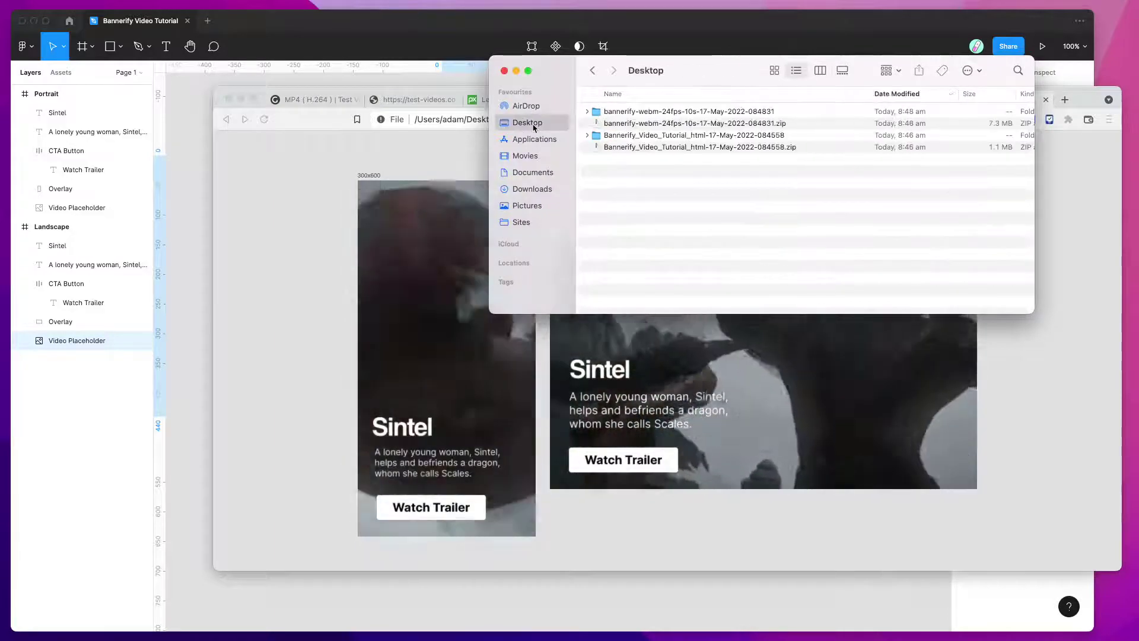
double_click(641, 113)
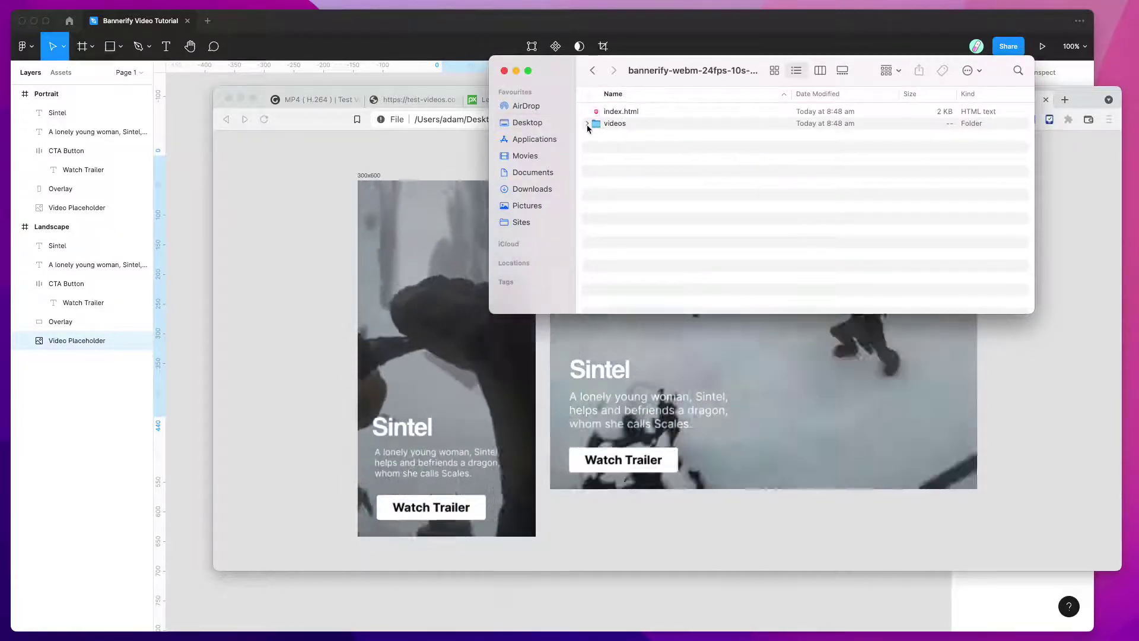
left_click(586, 123)
Step: Open 720x440_Landscape.webm in the Brave browser window
left_click(660, 135)
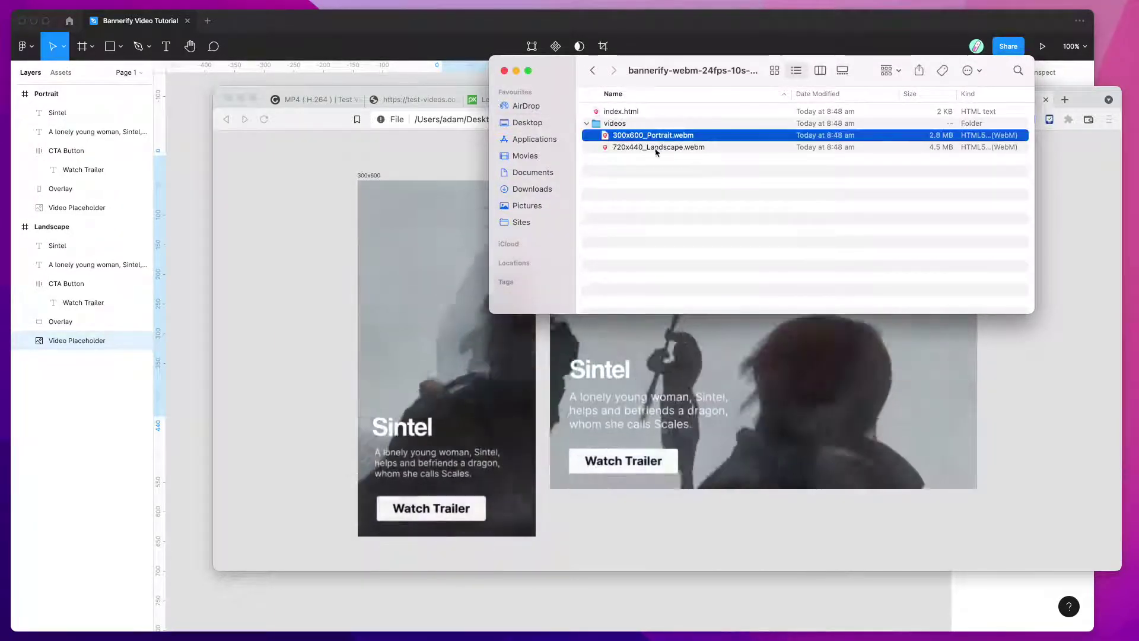
left_click(659, 149)
left_click(660, 136)
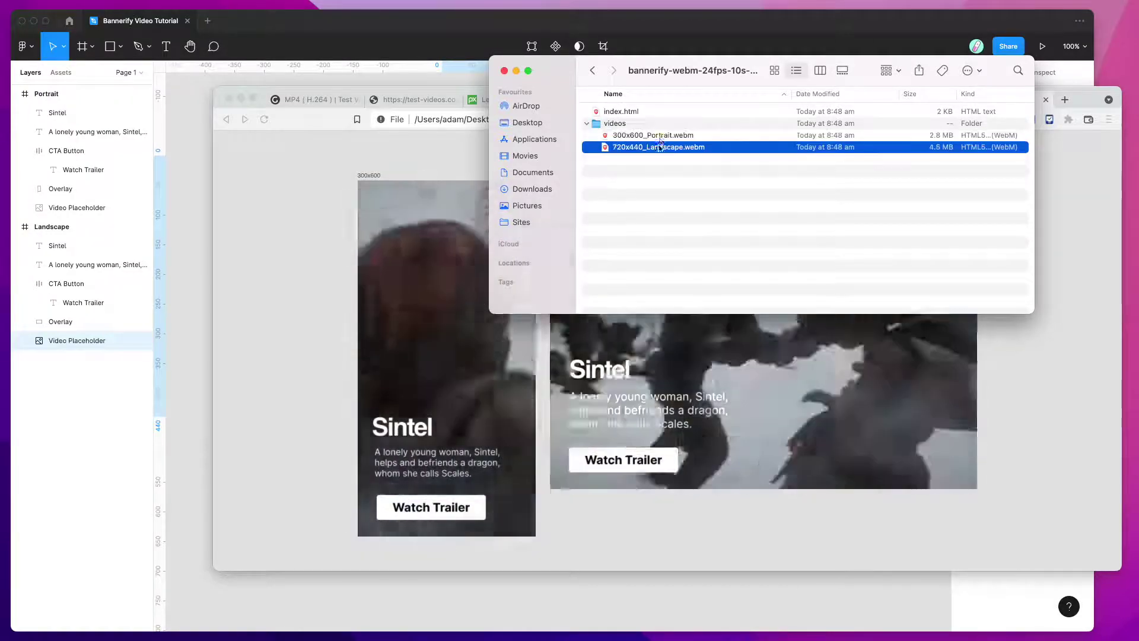
left_click(659, 148)
left_click(660, 136)
left_click(669, 148)
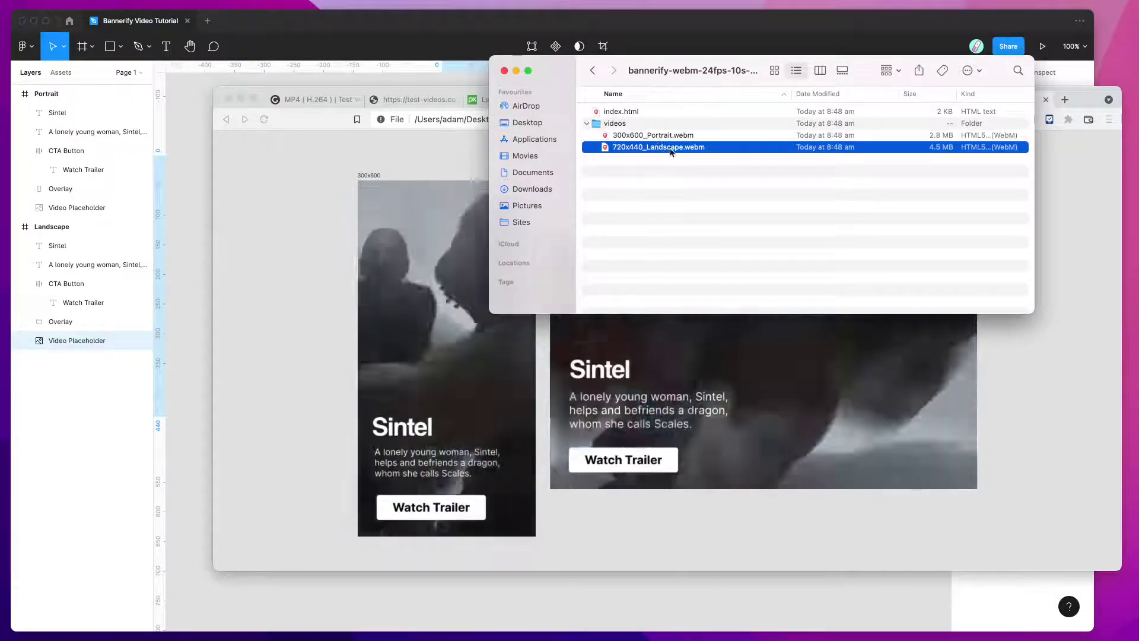
left_click_drag(669, 148, 456, 164)
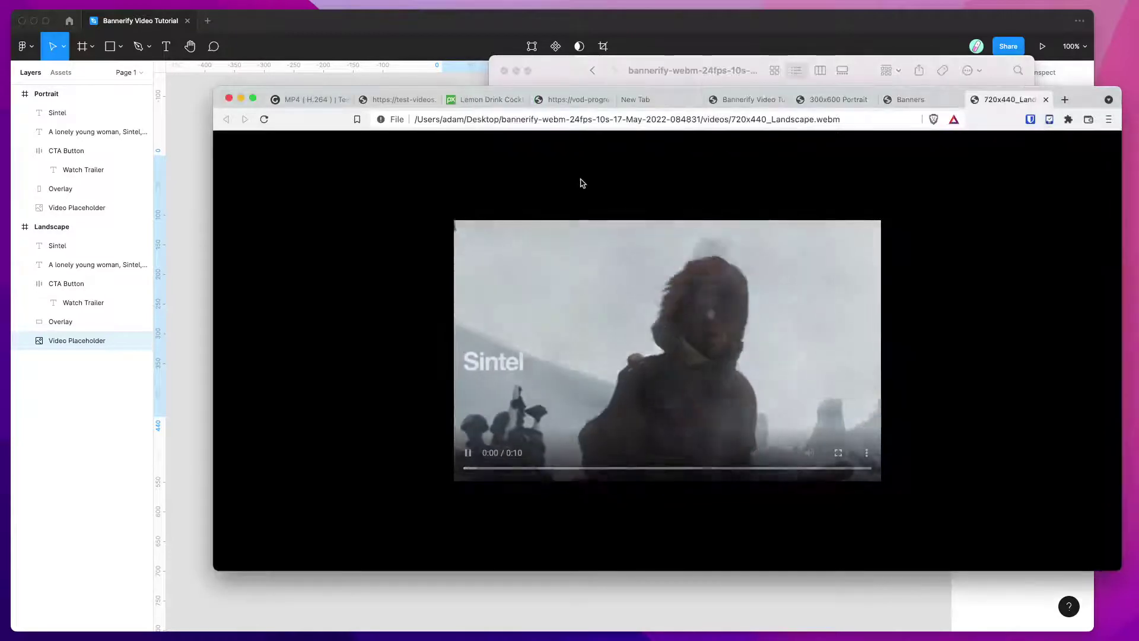
Step: Scrub the landscape video forward and back to about 0:03, then minimize Brave
left_click_drag(531, 468, 648, 468)
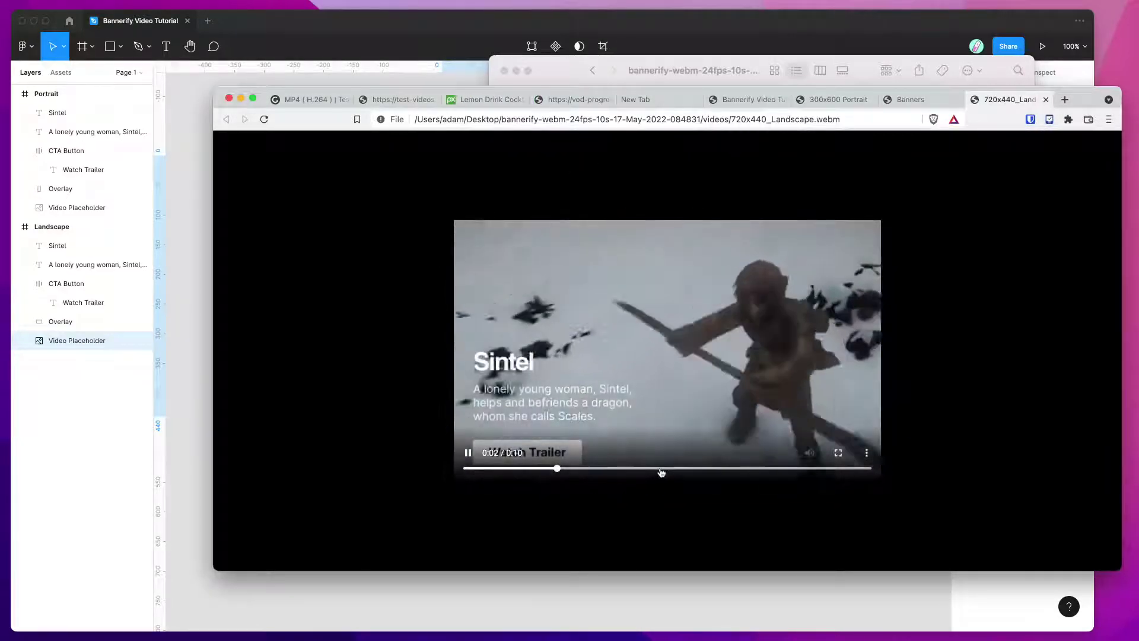
left_click_drag(777, 471, 485, 468)
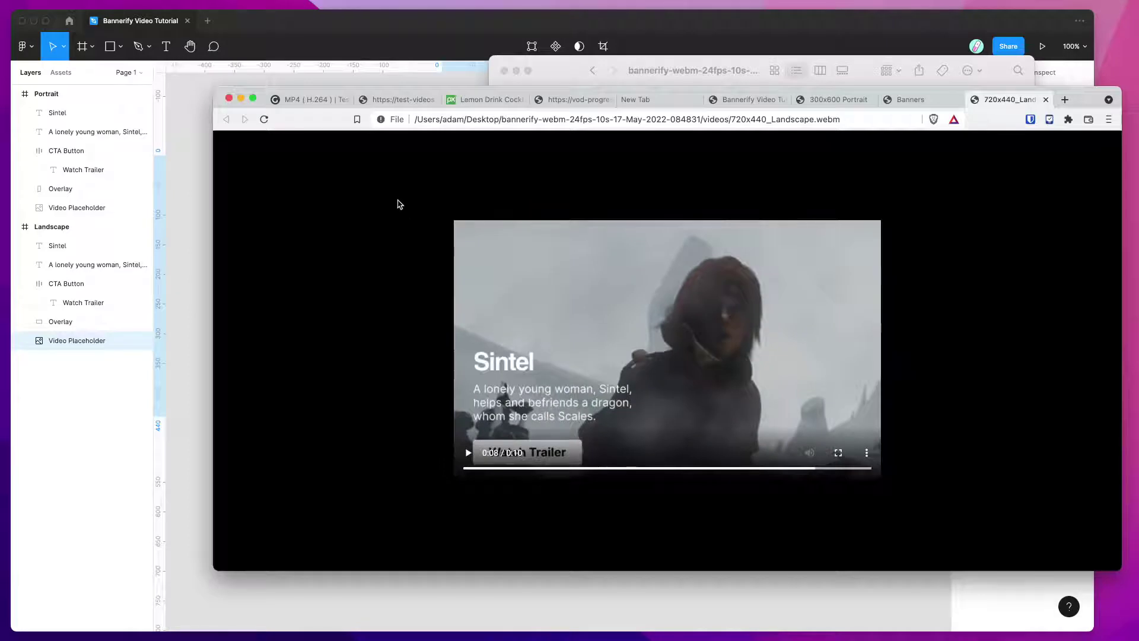
left_click(240, 98)
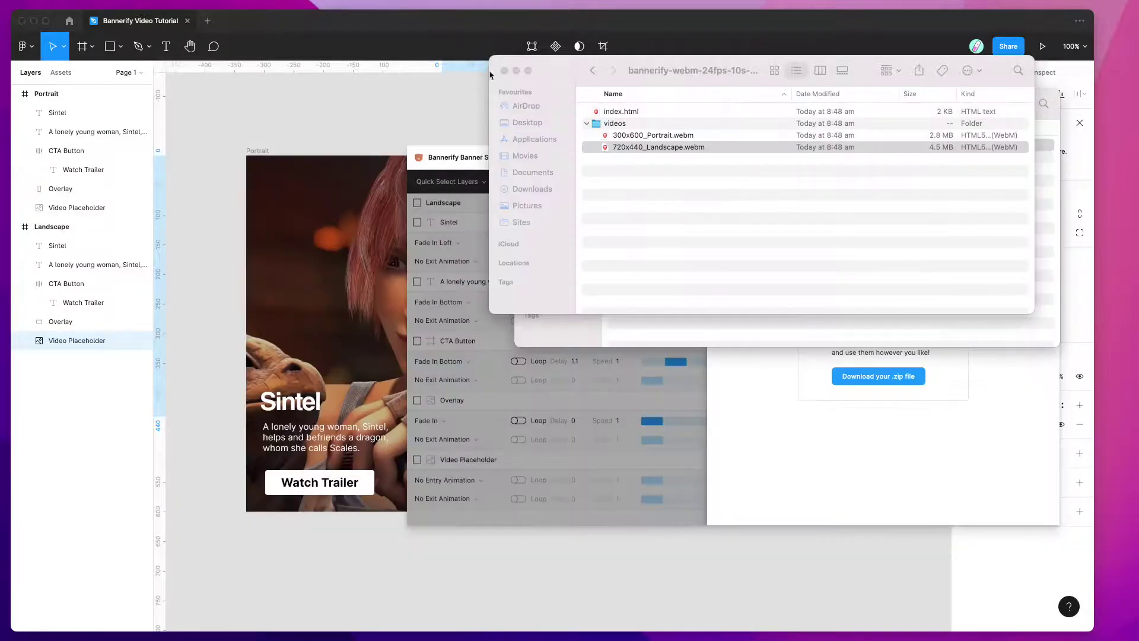
Step: Close both Finder windows, dismiss the 'Your banners are ready!' card, and scrub the timeline to 4.40 s
left_click(504, 71)
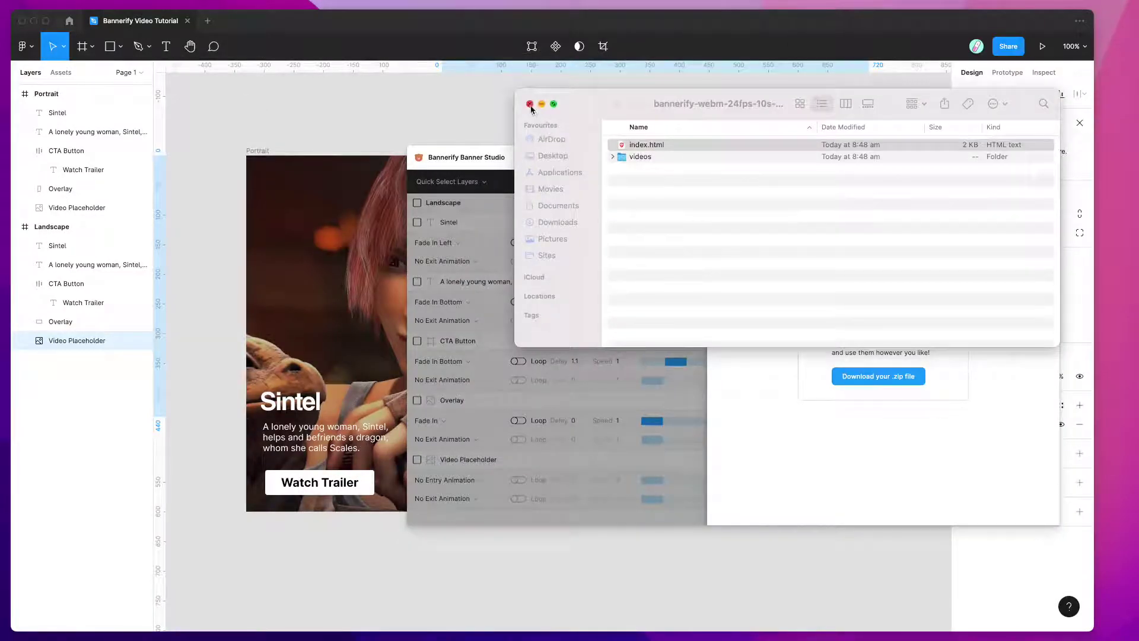
left_click(530, 104)
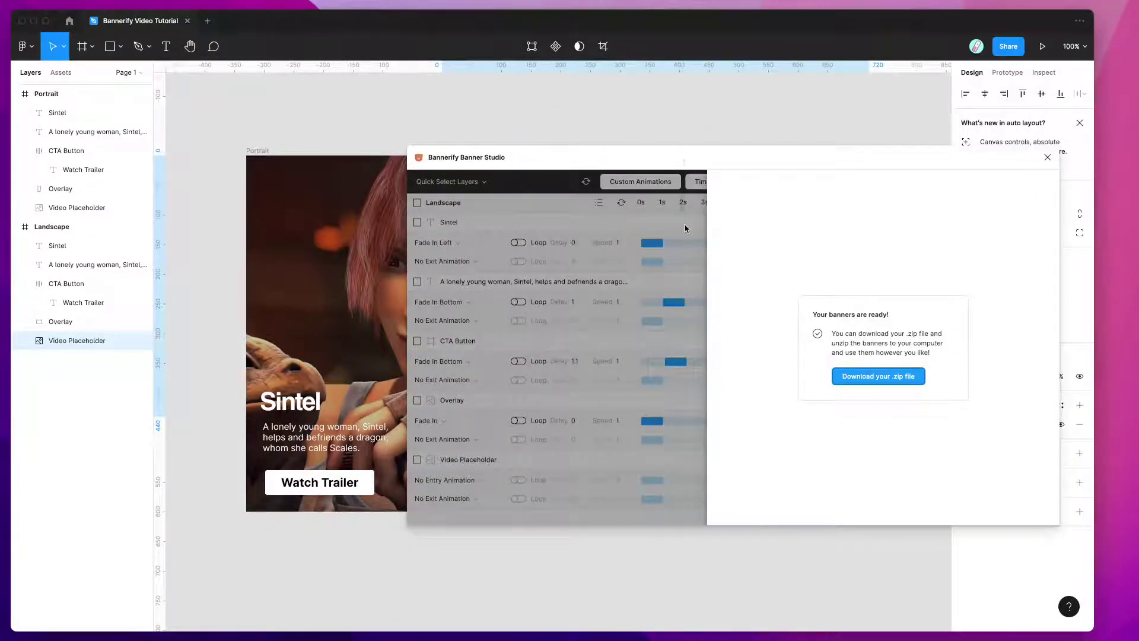
left_click(687, 222)
left_click_drag(628, 204, 743, 202)
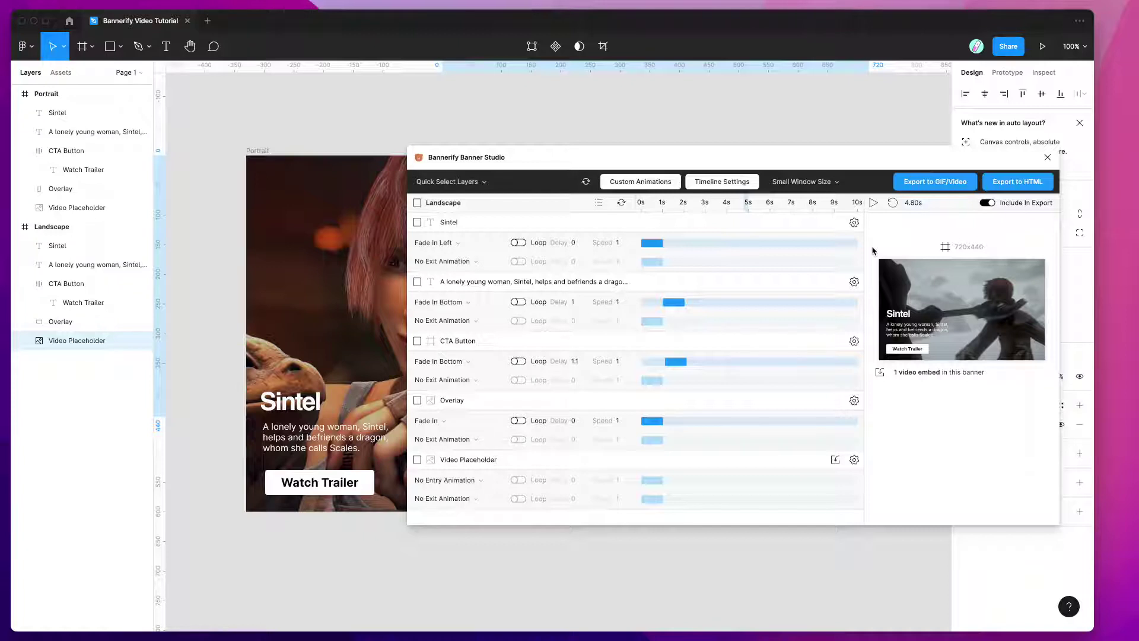
Step: Scroll through the Portrait and Landscape rows in the Bannerify timeline
scroll(834, 267, "up", 2)
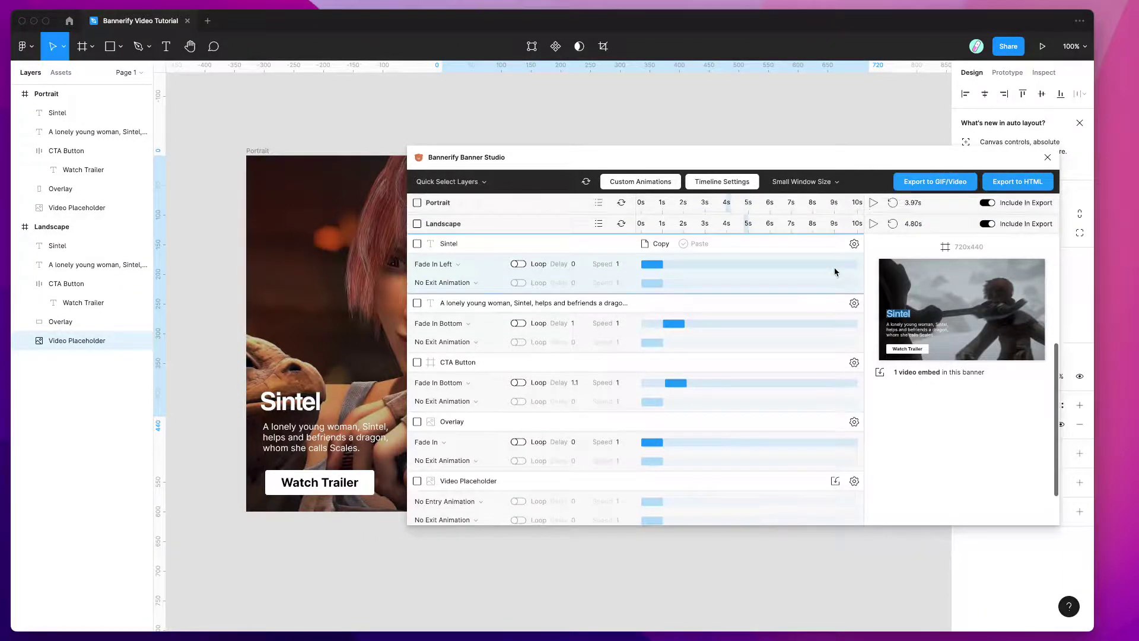
scroll(834, 268, "up", 5)
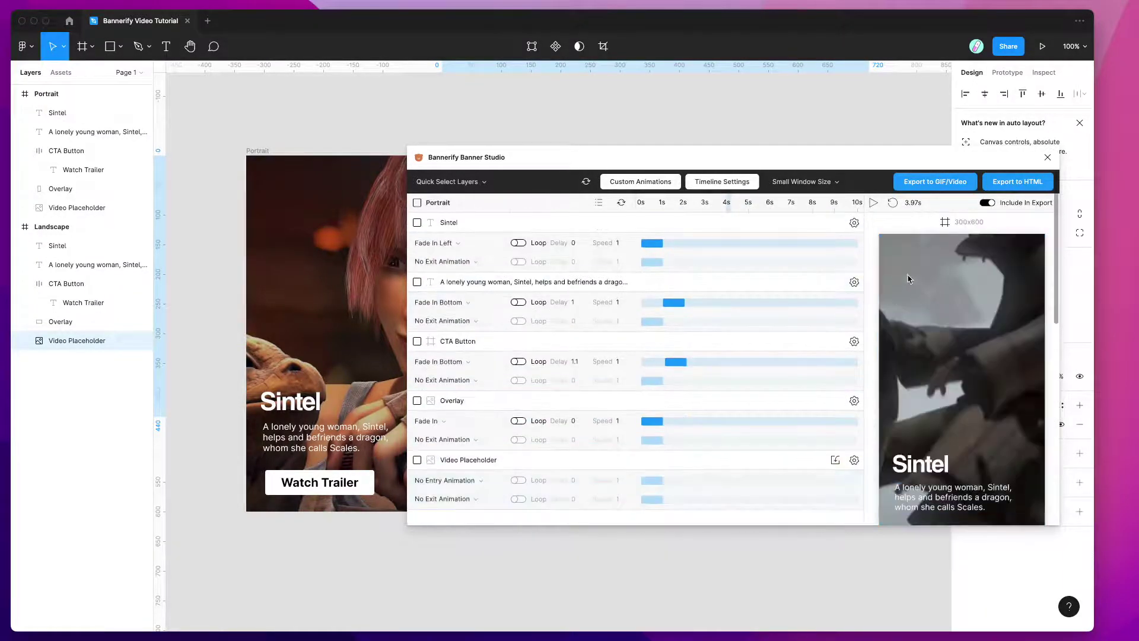
scroll(872, 273, "down", 1)
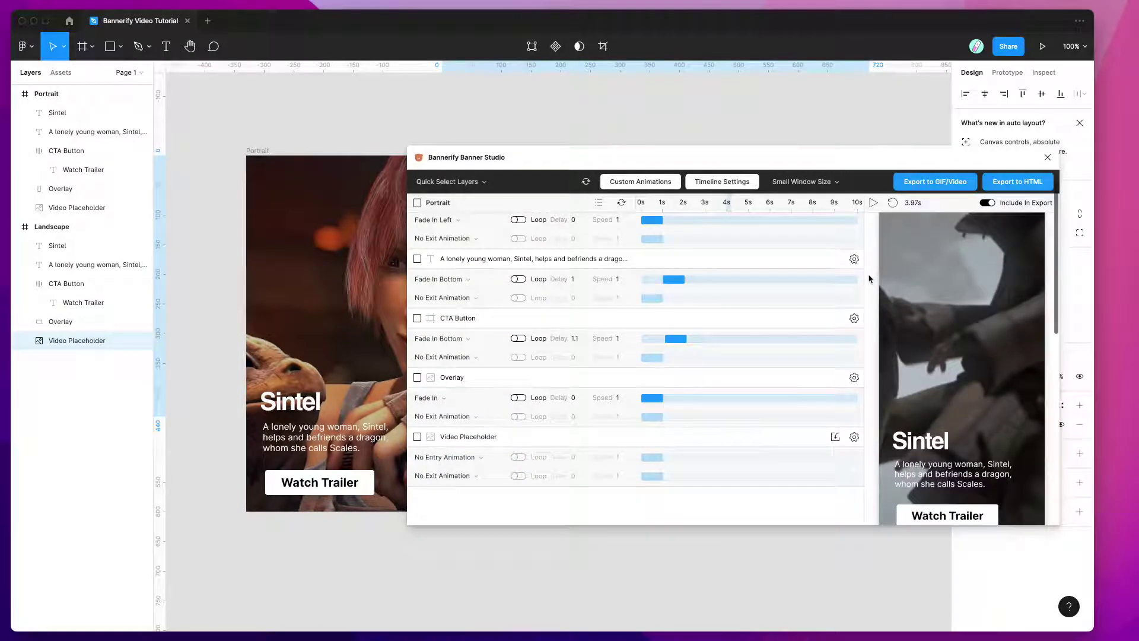
scroll(869, 279, "down", 5)
scroll(871, 279, "up", 6)
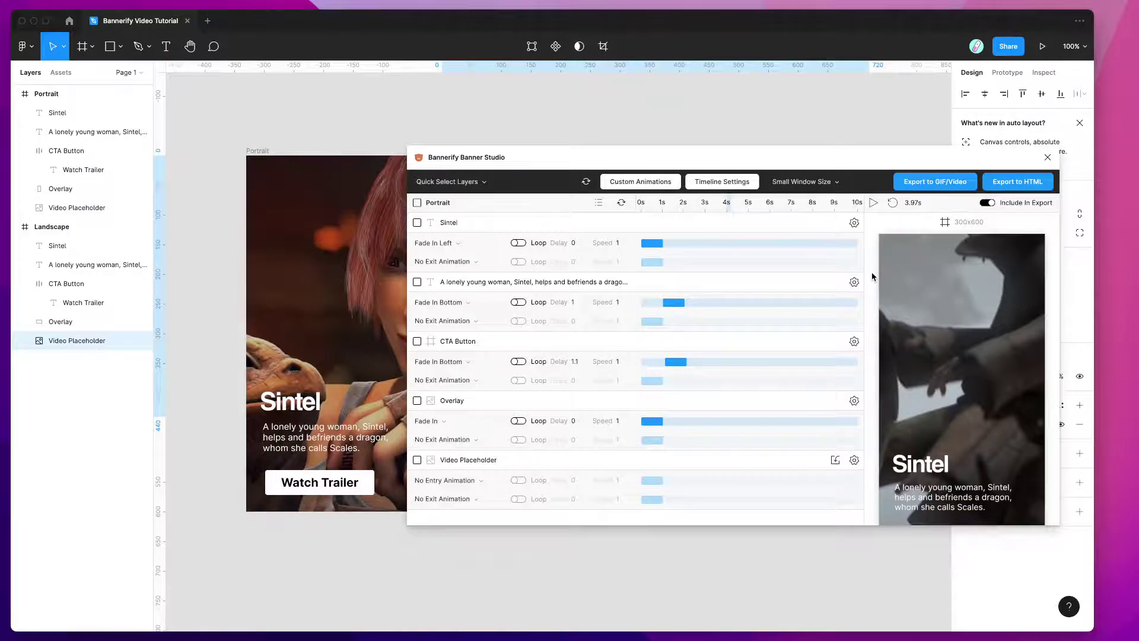
scroll(872, 275, "down", 8)
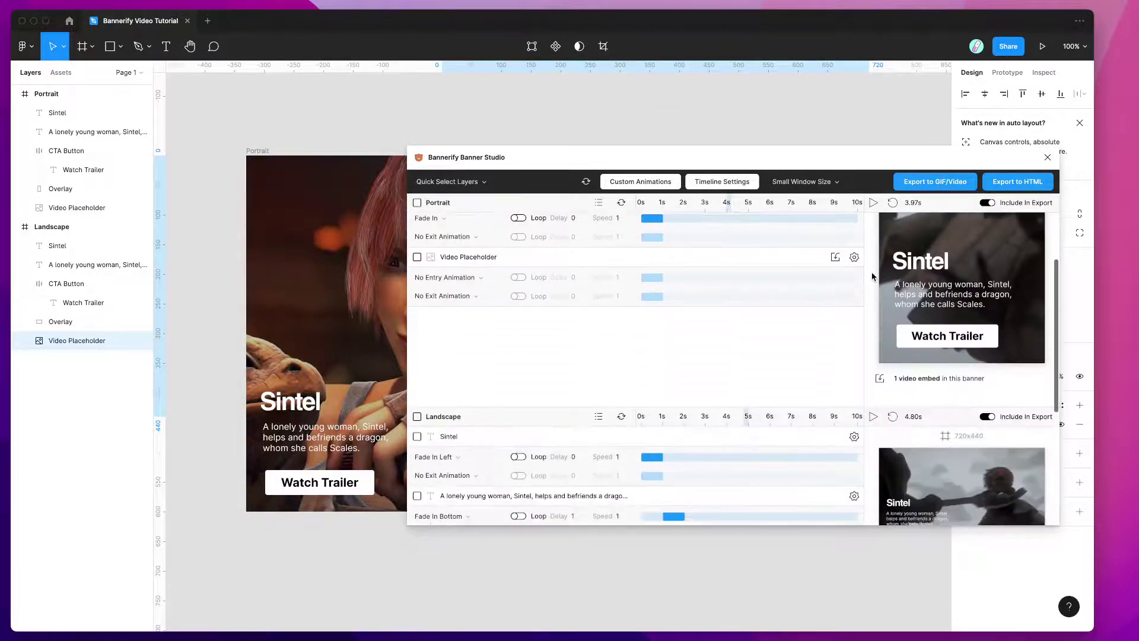
scroll(872, 276, "down", 5)
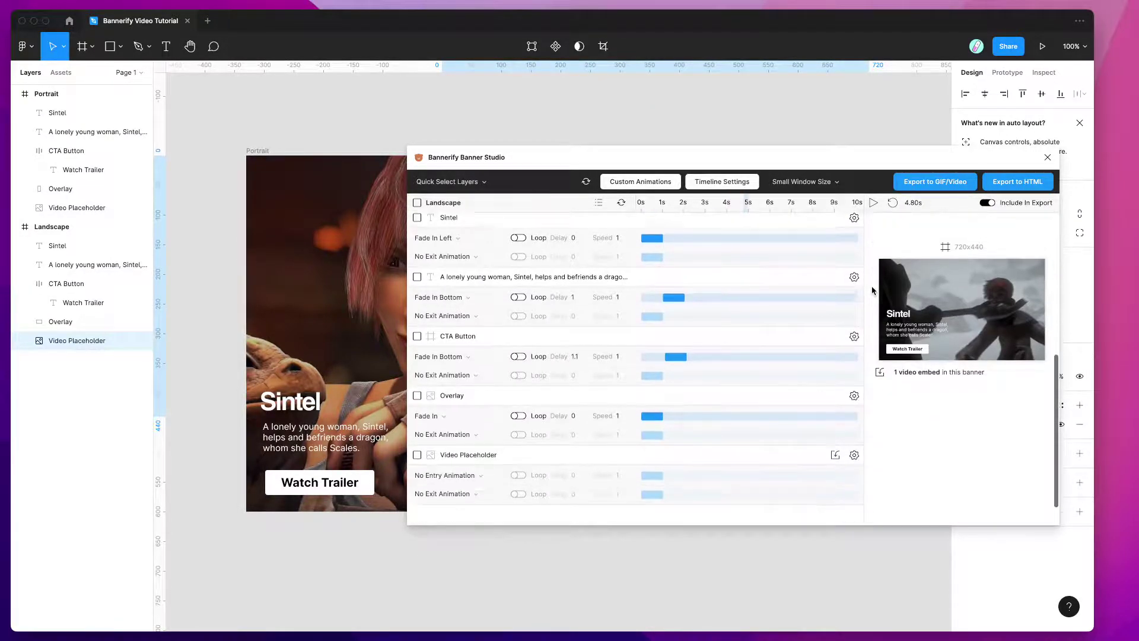
scroll(872, 285, "up", 8)
scroll(872, 290, "up", 3)
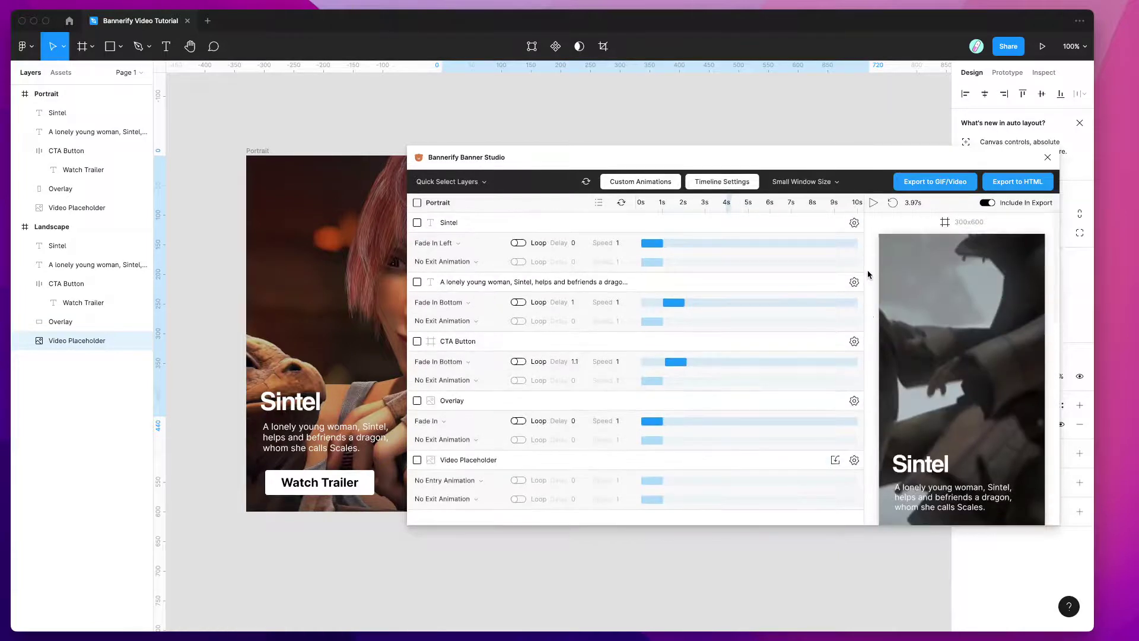